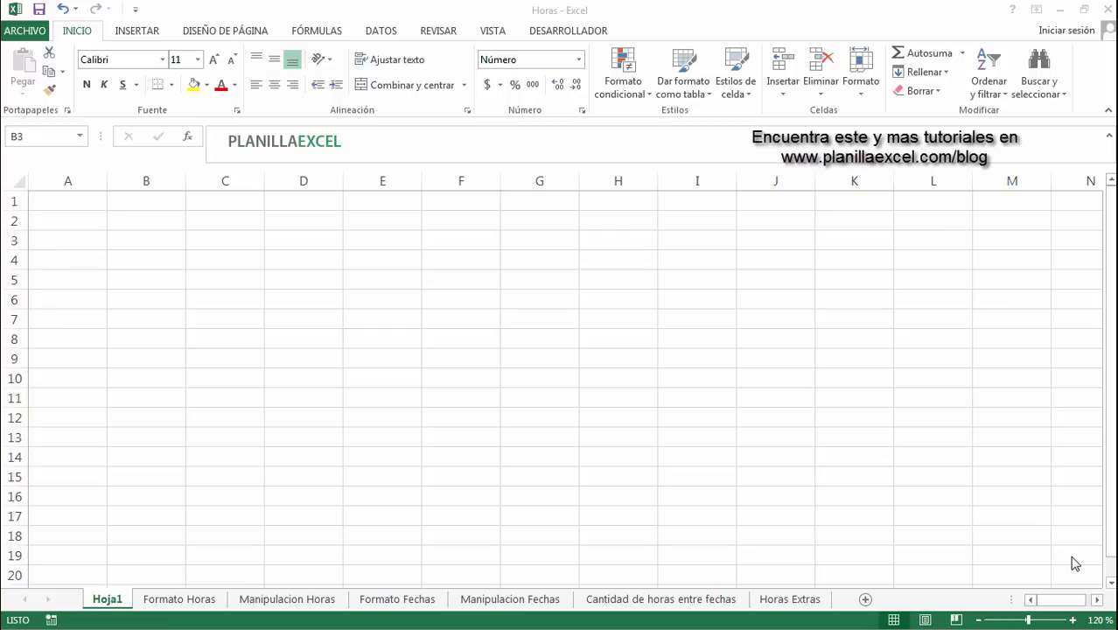
# Step: Enter the time 10:15 in cell D3 of the Hoja1 sheet
pyautogui.press('Right')
pyautogui.press('Right')
pyautogui.press('Down')
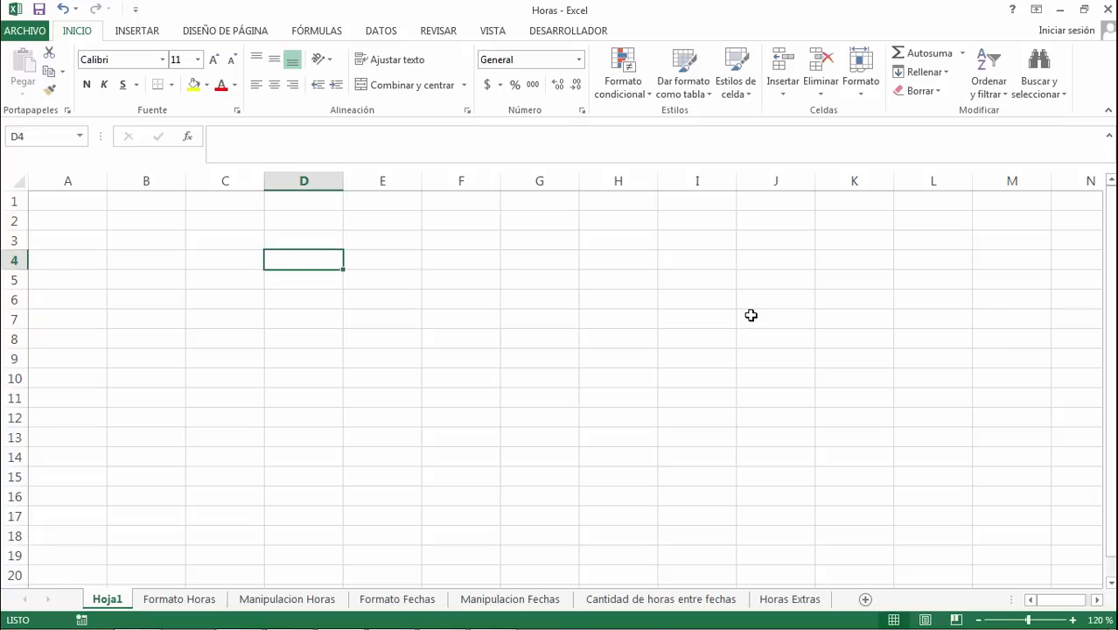
pyautogui.press('Up')
pyautogui.write('10:15')
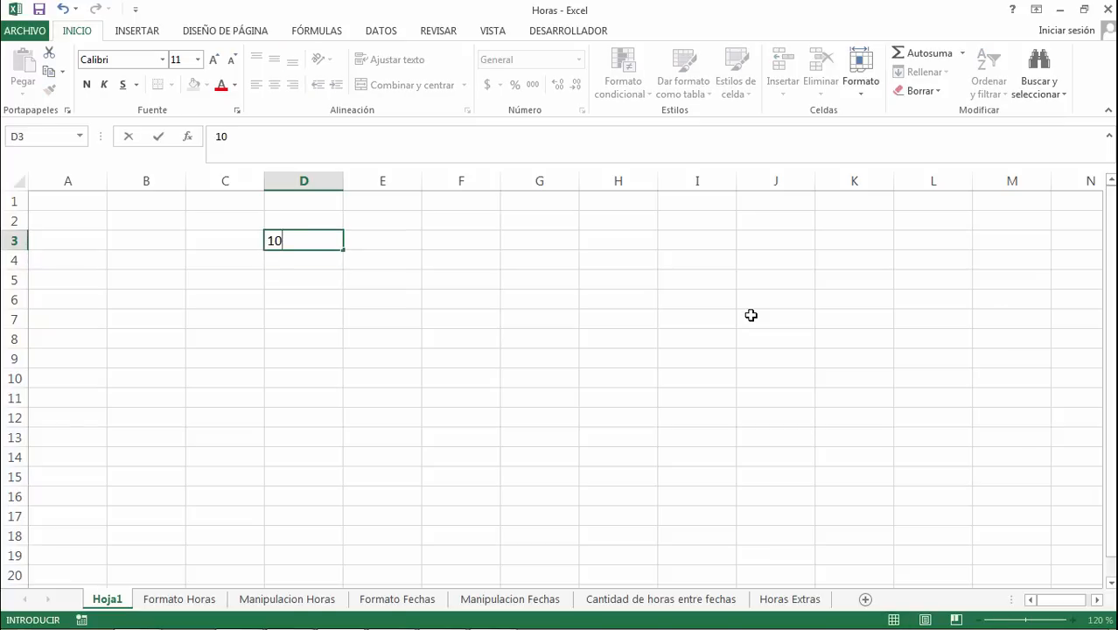
pyautogui.hotkey('ctrl', 'Return')
pyautogui.press('Down')
pyautogui.press('Up')
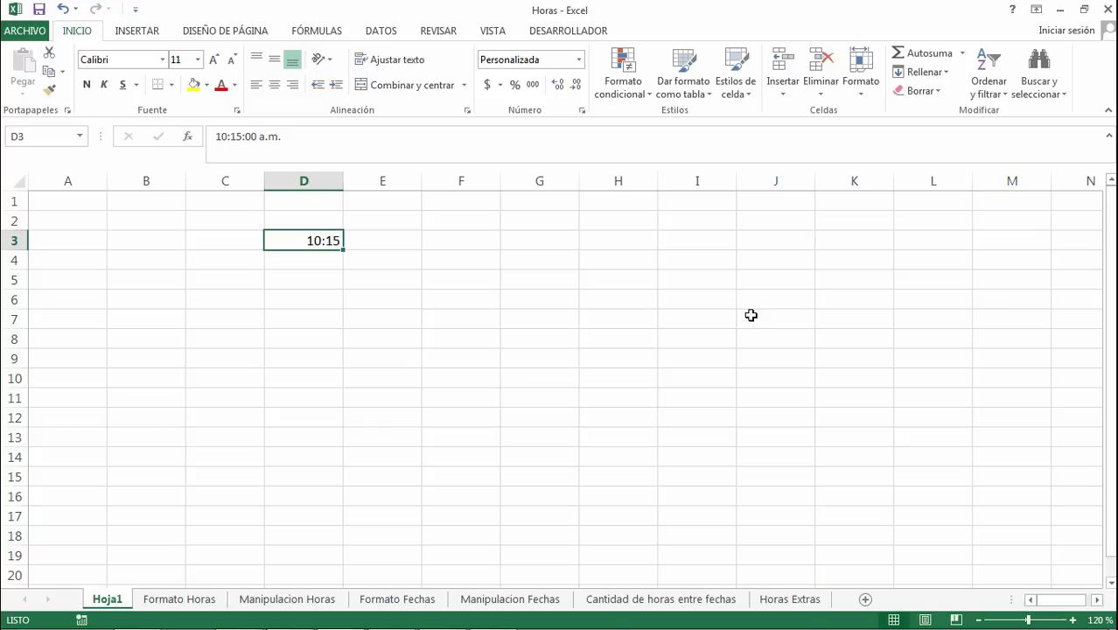
# Step: Enter the time with seconds 10:15:23 in cell D4
pyautogui.press('Down')
pyautogui.write('10')
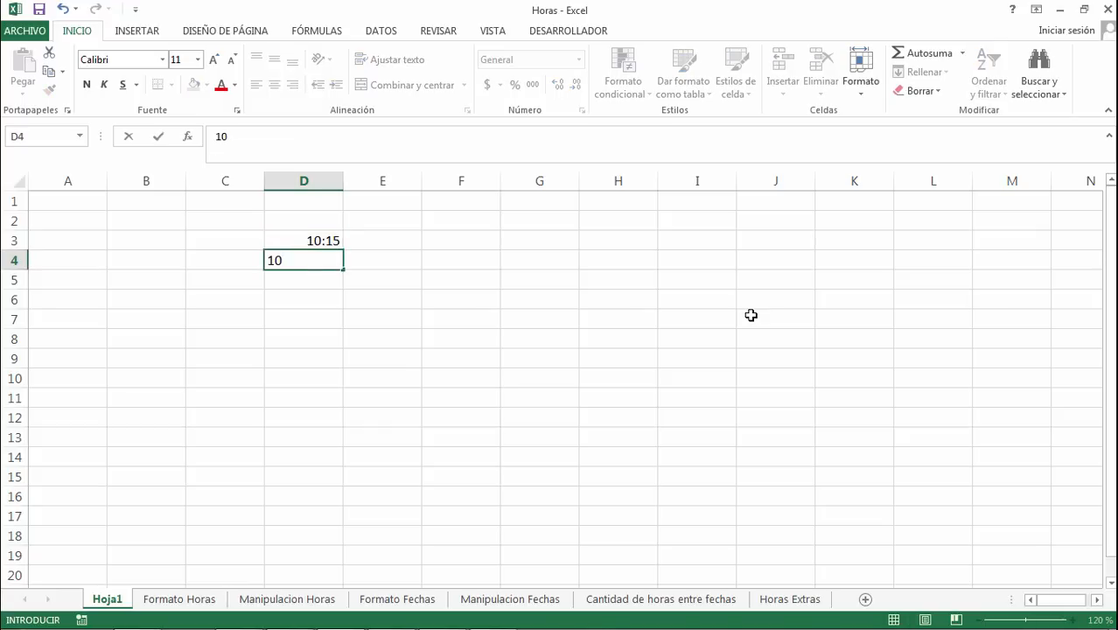
pyautogui.write(':15:23')
pyautogui.press('Return')
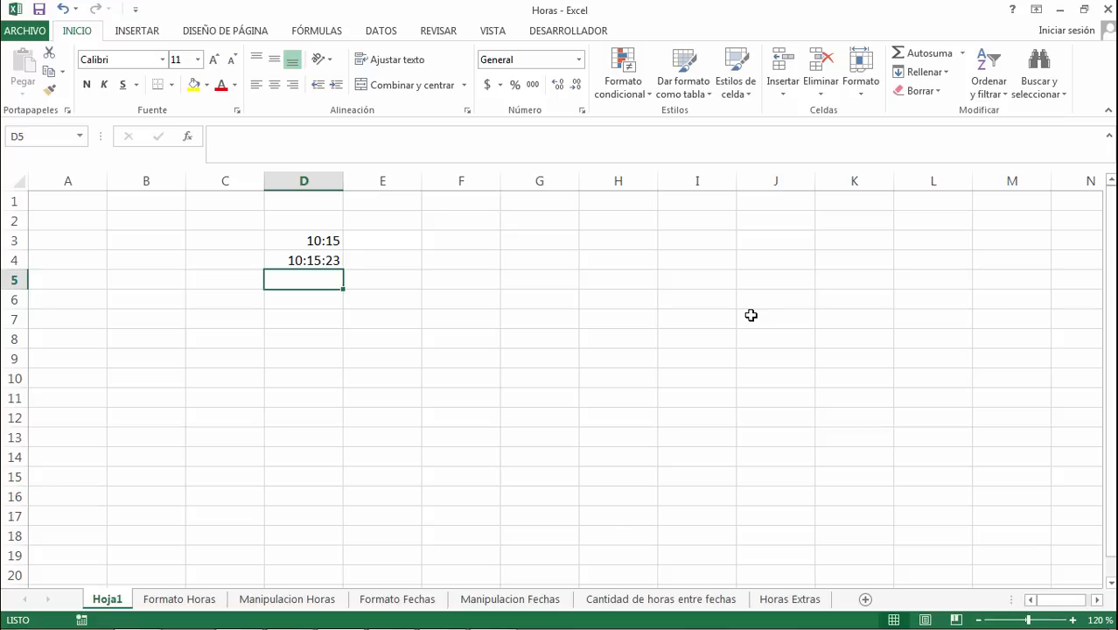
# Step: On the Formato Horas sheet, enter 24:00 in B4 and 17:31:14 in B5 of the Formato HH:MM:SS column
pyautogui.click(191, 604)
pyautogui.click(108, 265)
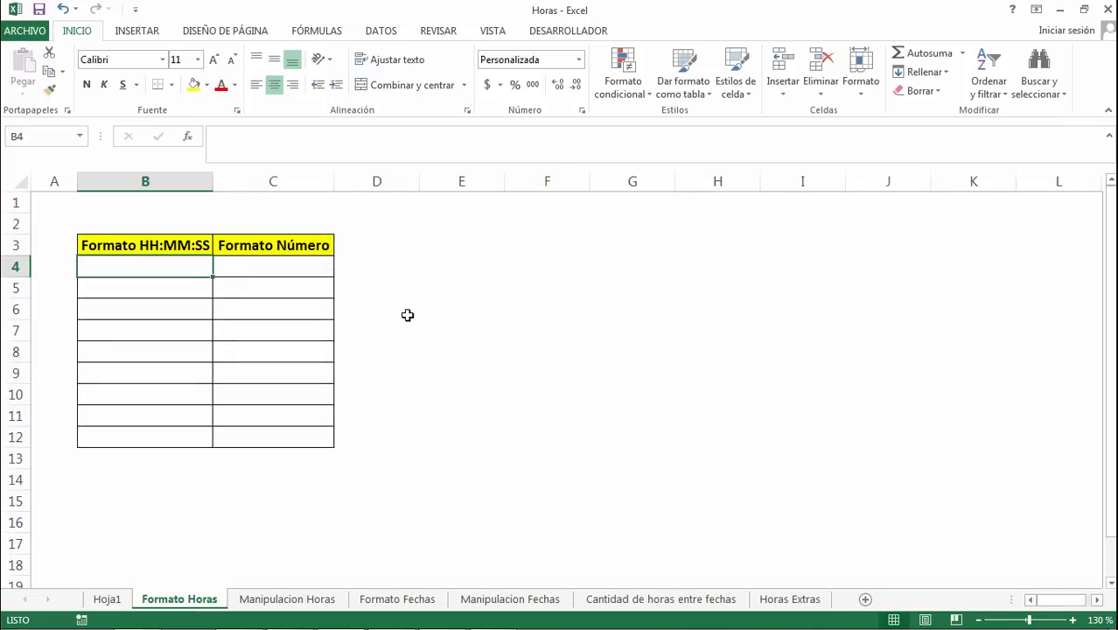
pyautogui.write('24:00')
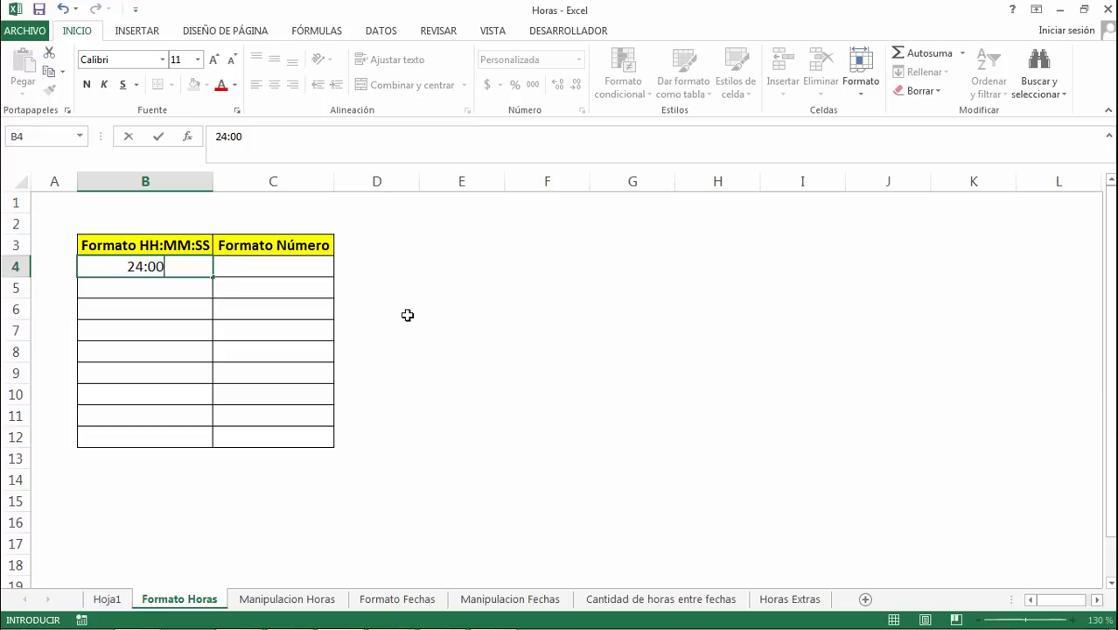
pyautogui.press('Tab')
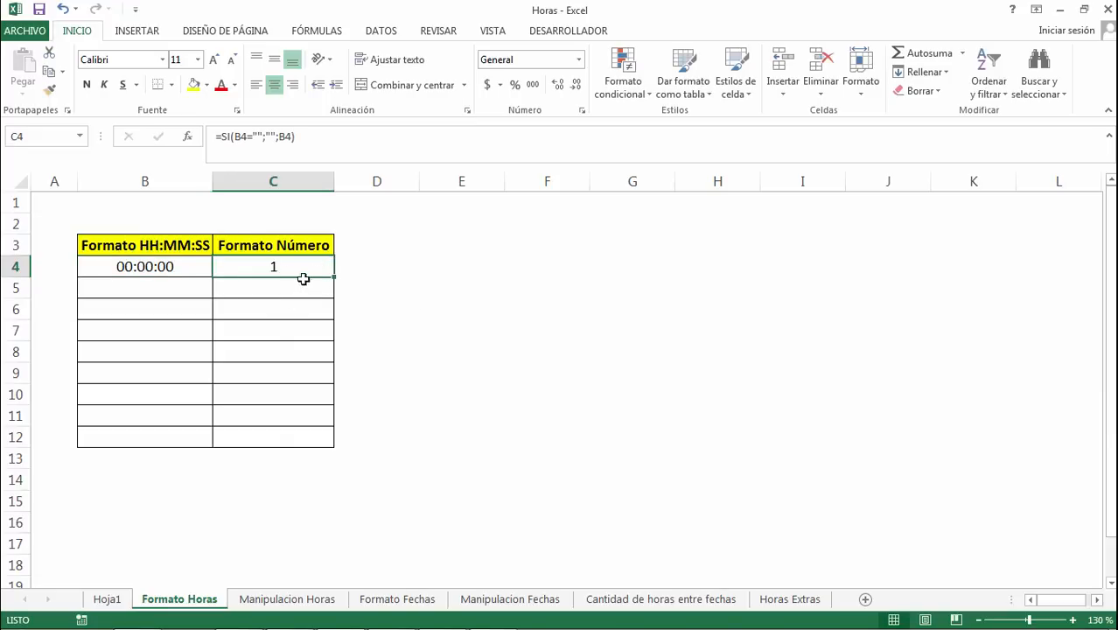
pyautogui.click(176, 286)
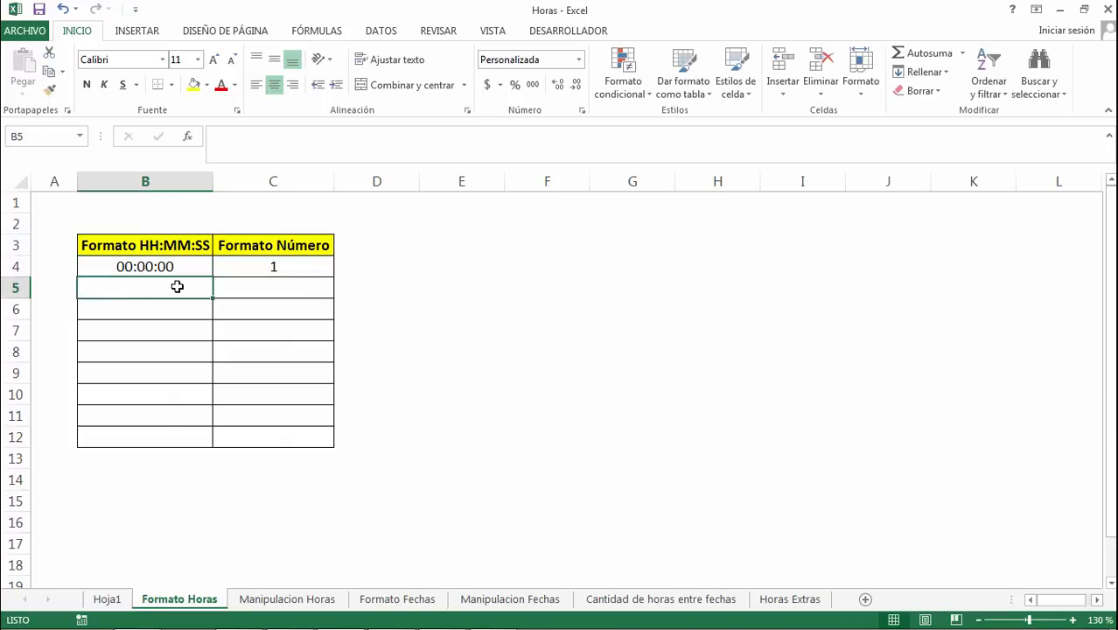
pyautogui.write('17:')
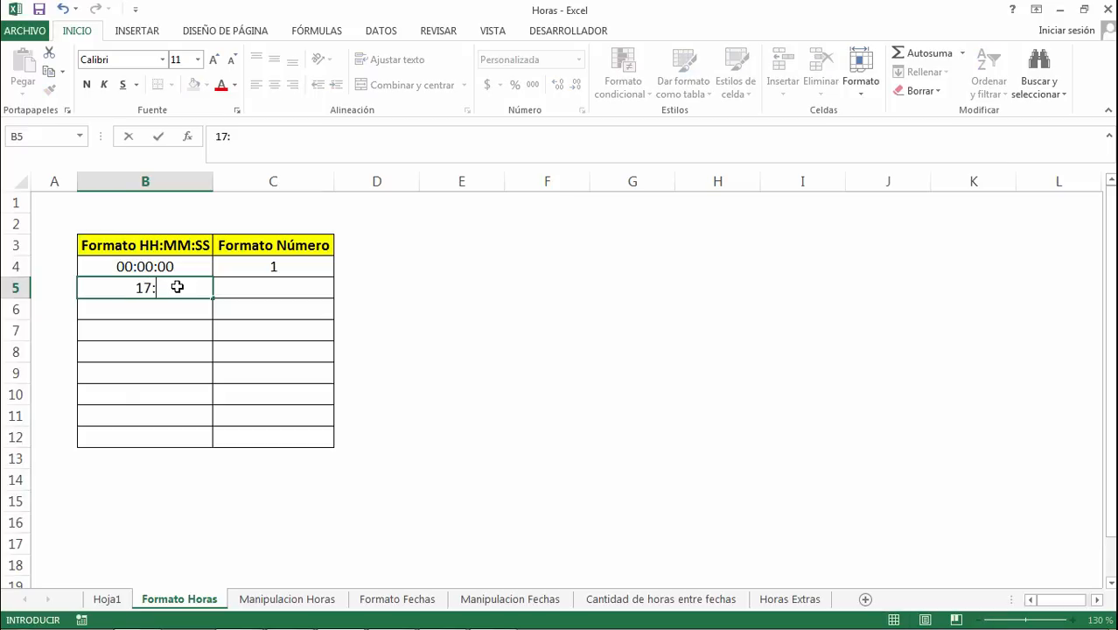
pyautogui.write('31:14')
pyautogui.press('Tab')
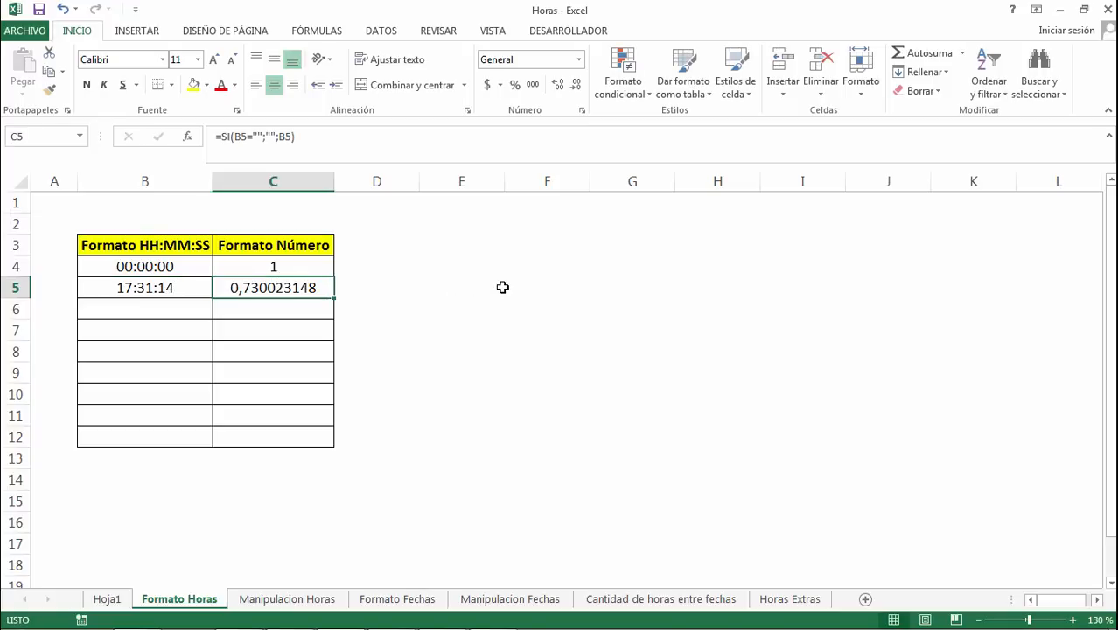
# Step: Enter 12:00 in cell B6 of the Formato HH:MM:SS column
pyautogui.click(170, 315)
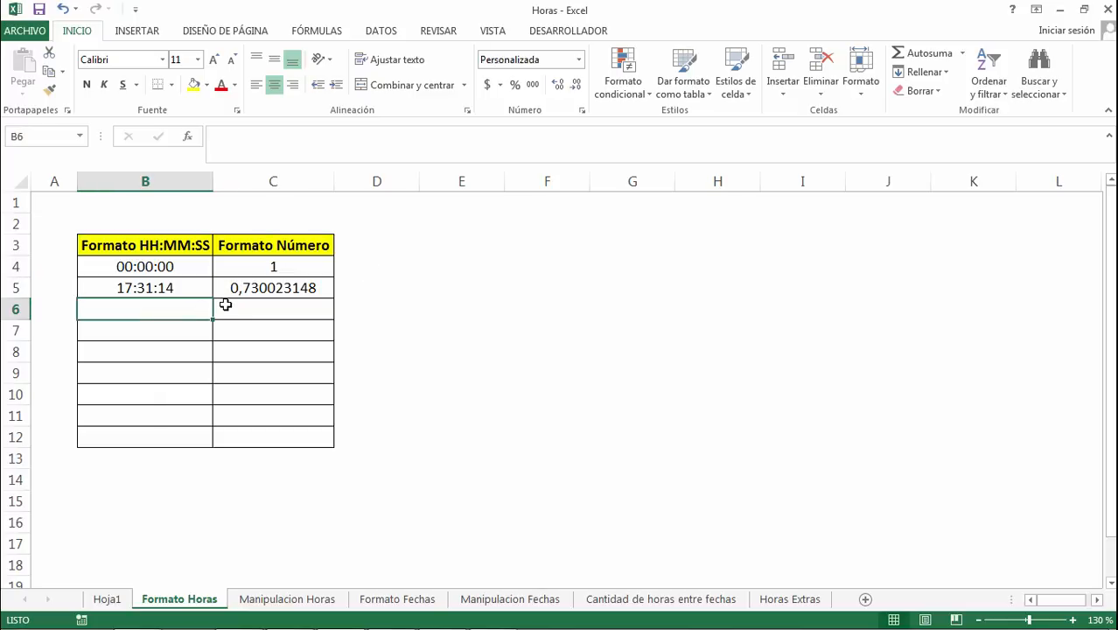
pyautogui.write('12:')
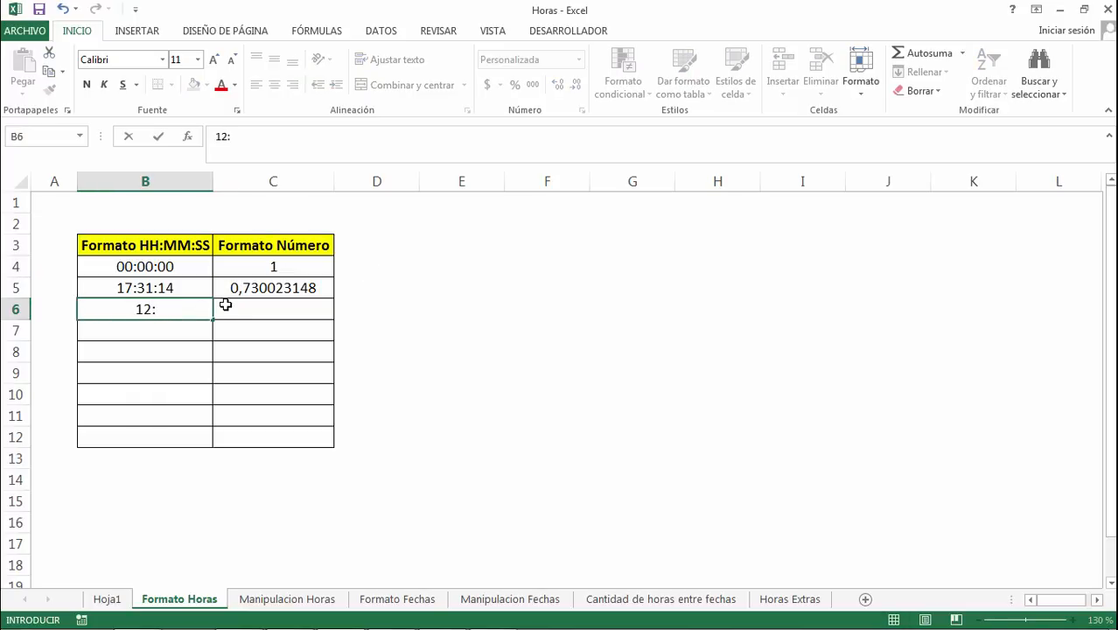
pyautogui.write('00')
pyautogui.press('BackSpace')
pyautogui.press('BackSpace')
pyautogui.write('00')
pyautogui.click(226, 305)
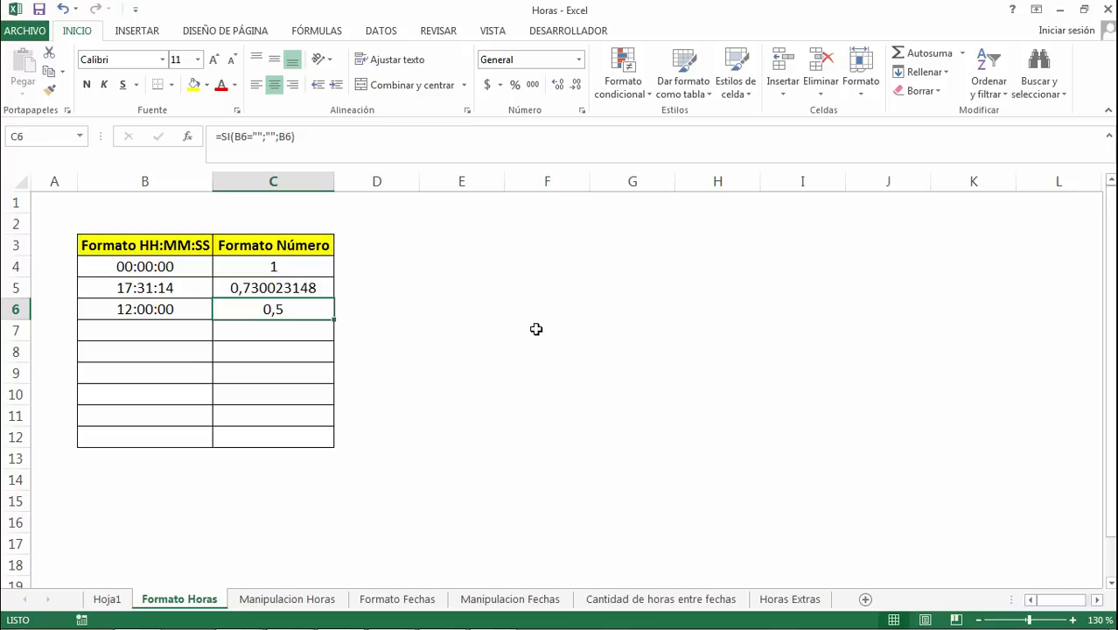
# Step: On the Manipulacion Horas sheet, enter 8:00 as the Hora de Entrada for Lunes in C5
pyautogui.click(331, 602)
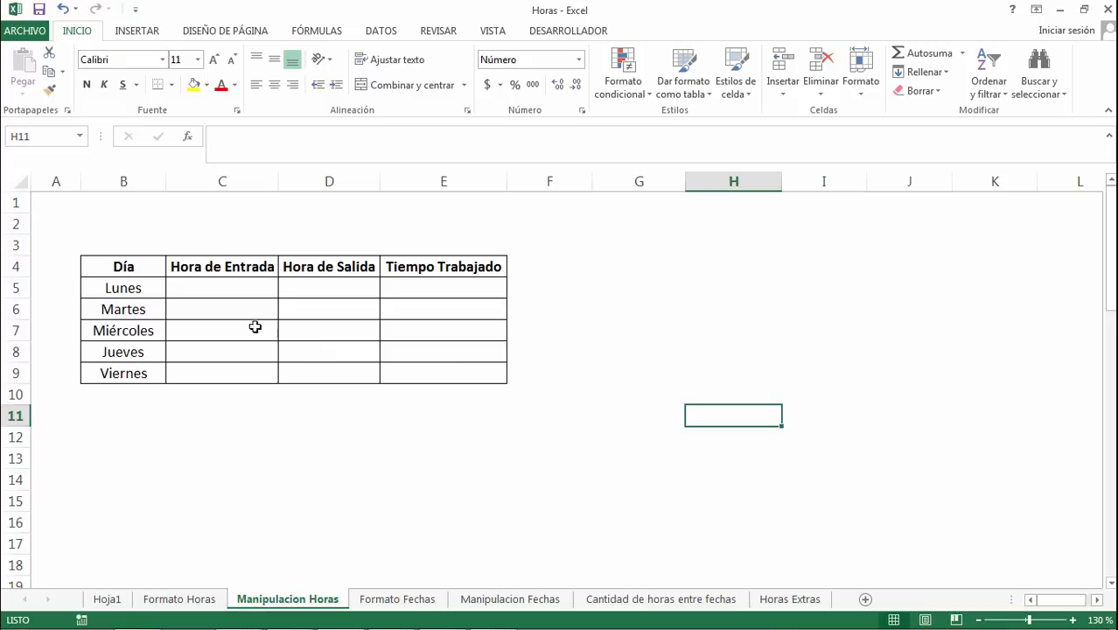
pyautogui.click(240, 291)
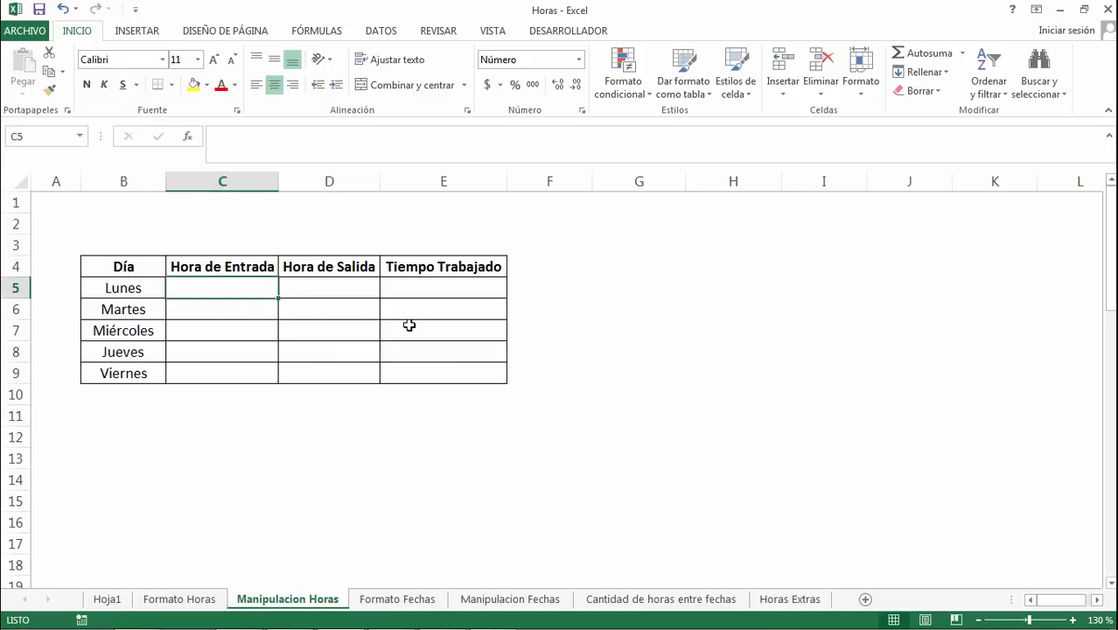
pyautogui.write('8:')
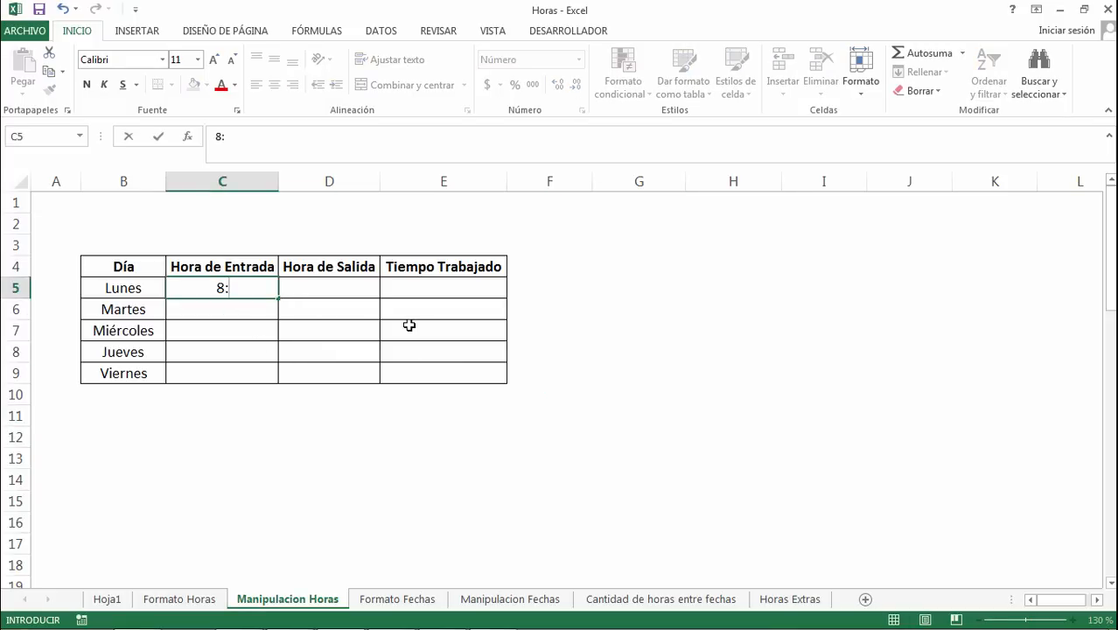
pyautogui.write('00')
pyautogui.press('Tab')
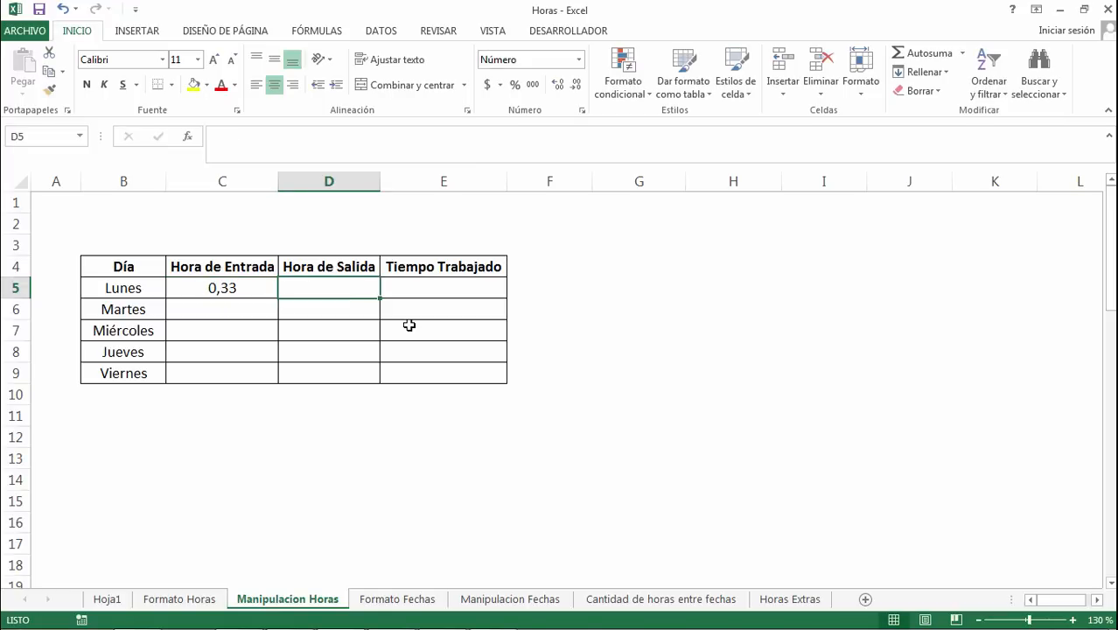
# Step: Apply the custom number format hh:mm:ss to the entry and exit time cells C5:D9
pyautogui.click(247, 290)
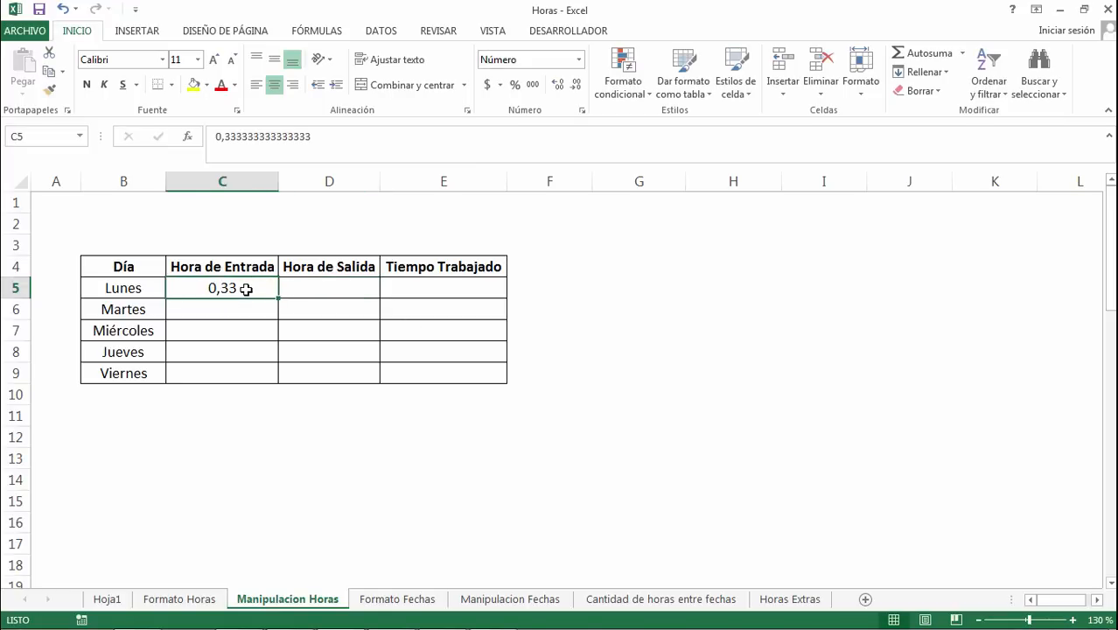
pyautogui.moveTo(245, 289); pyautogui.dragTo(322, 371)
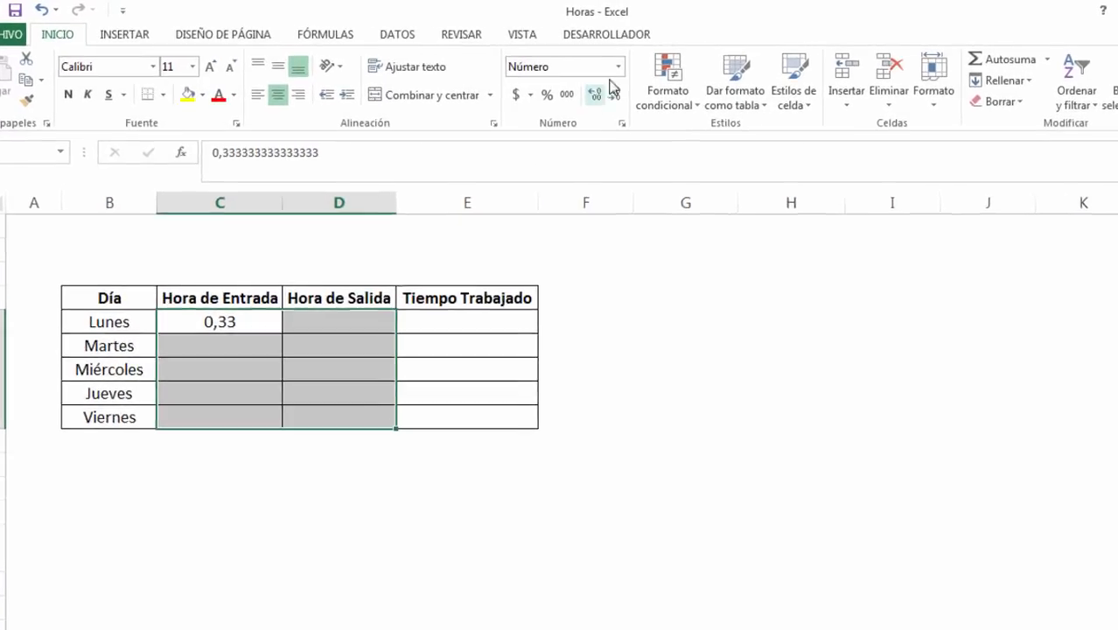
pyautogui.click(640, 71)
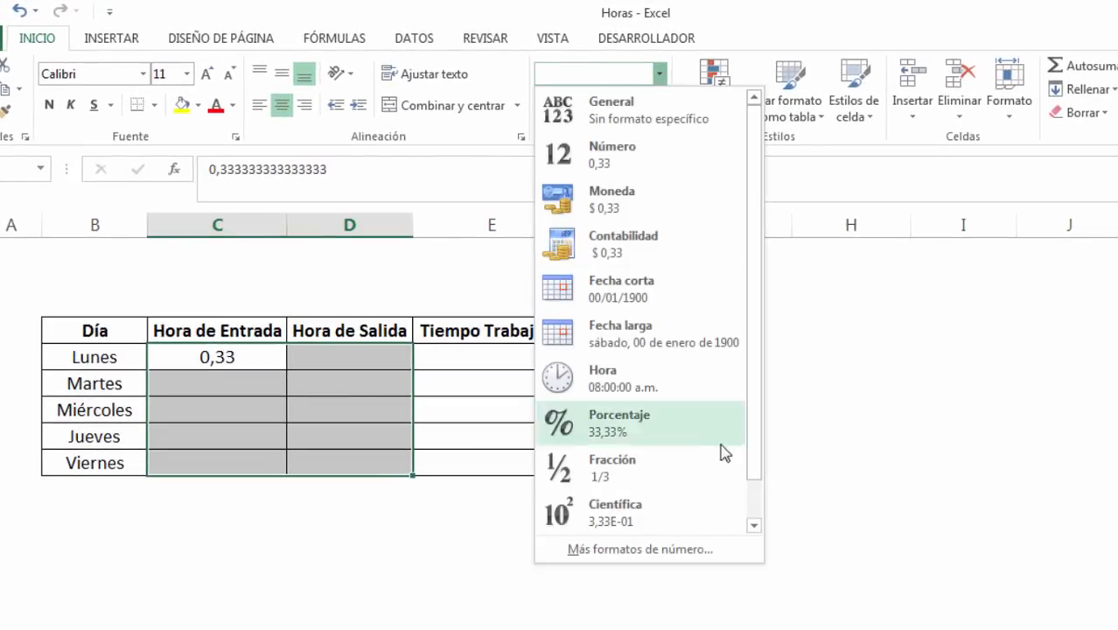
pyautogui.click(683, 551)
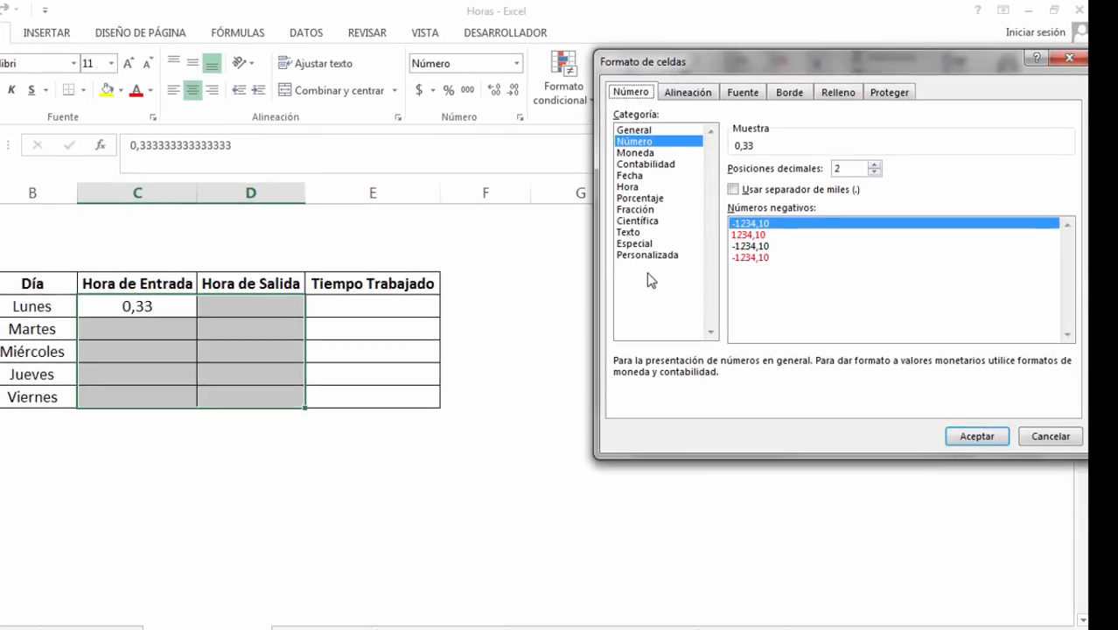
pyautogui.click(651, 257)
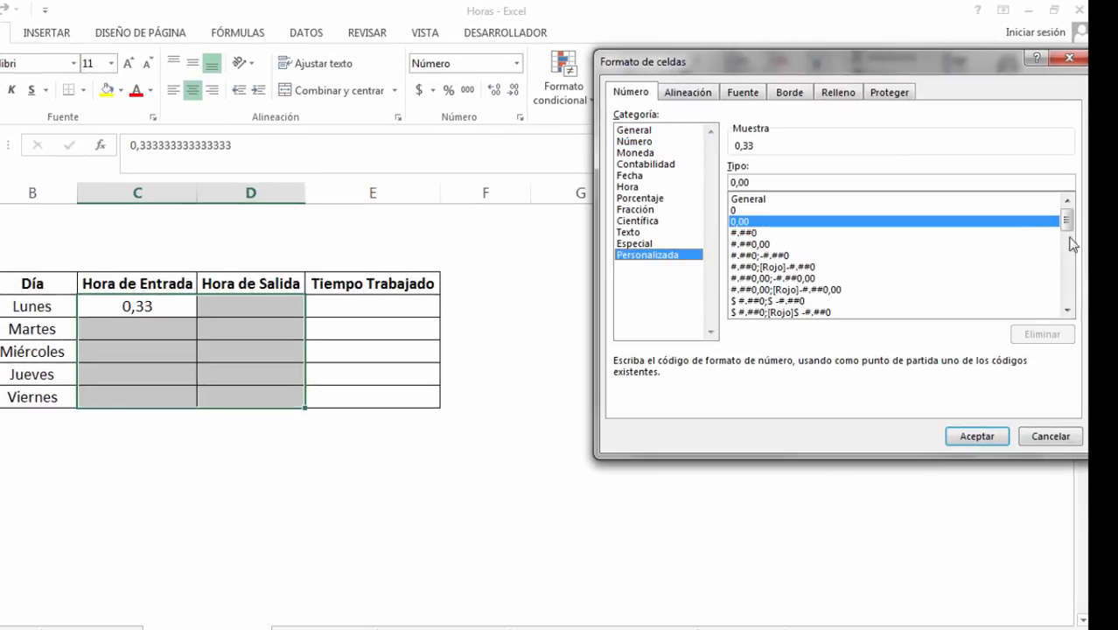
pyautogui.moveTo(1068, 227); pyautogui.dragTo(1069, 267)
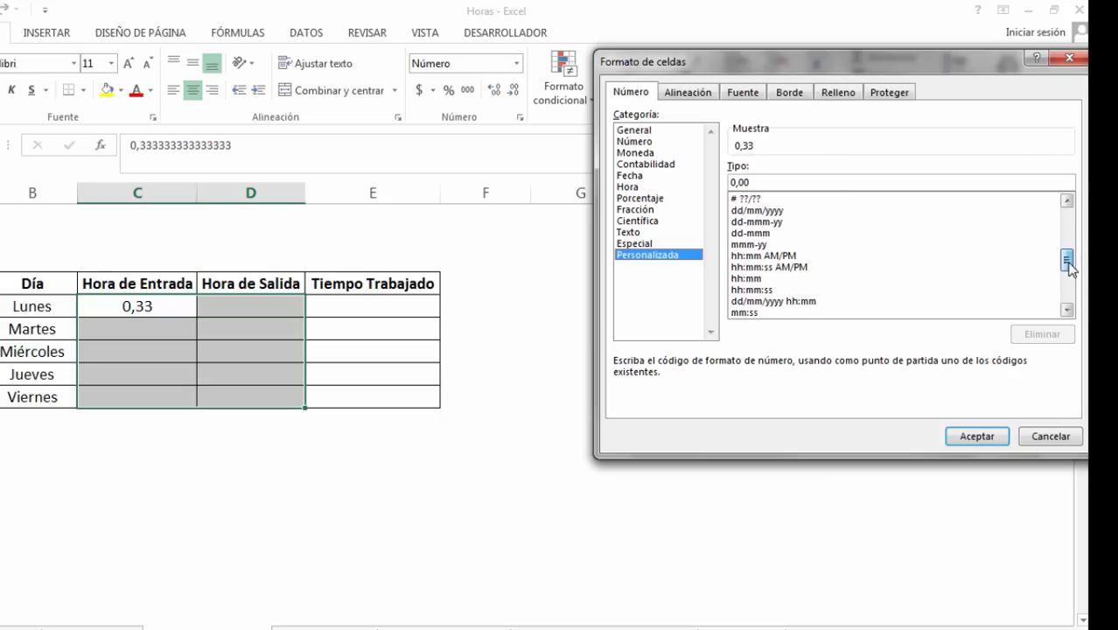
pyautogui.click(757, 279)
pyautogui.click(755, 290)
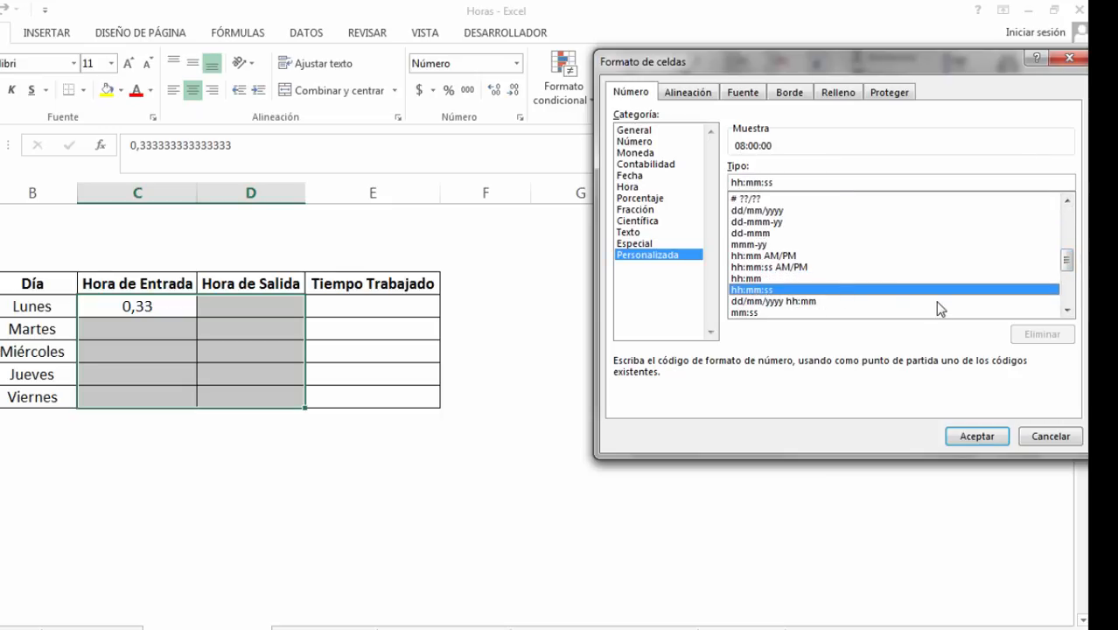
pyautogui.click(970, 435)
pyautogui.click(161, 308)
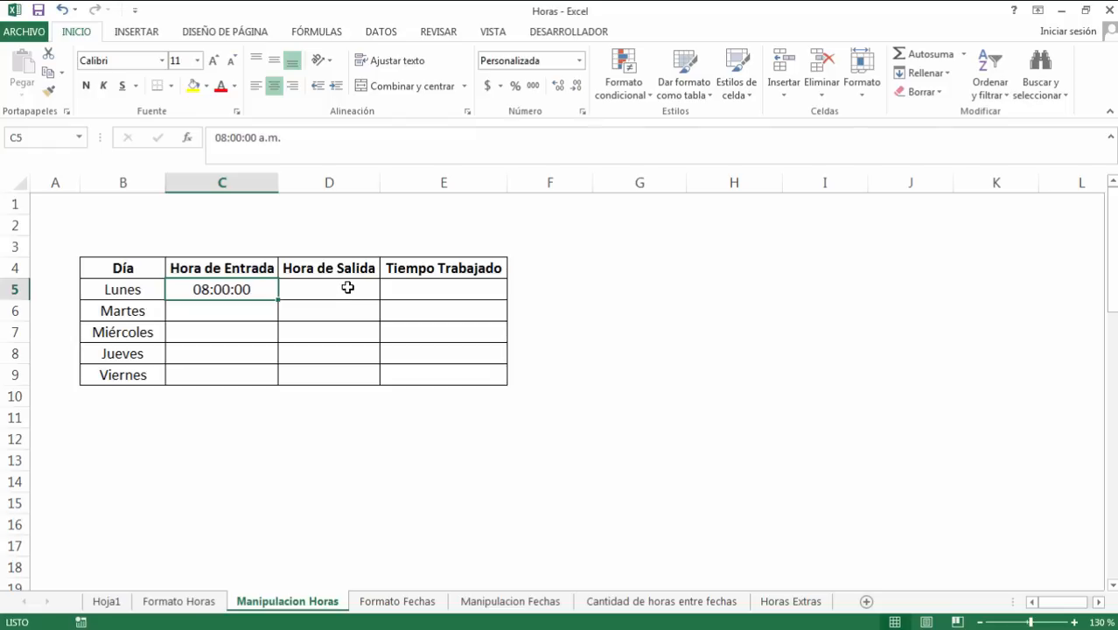
# Step: Enter 18:32 as the Hora de Salida for Lunes in D5
pyautogui.click(347, 293)
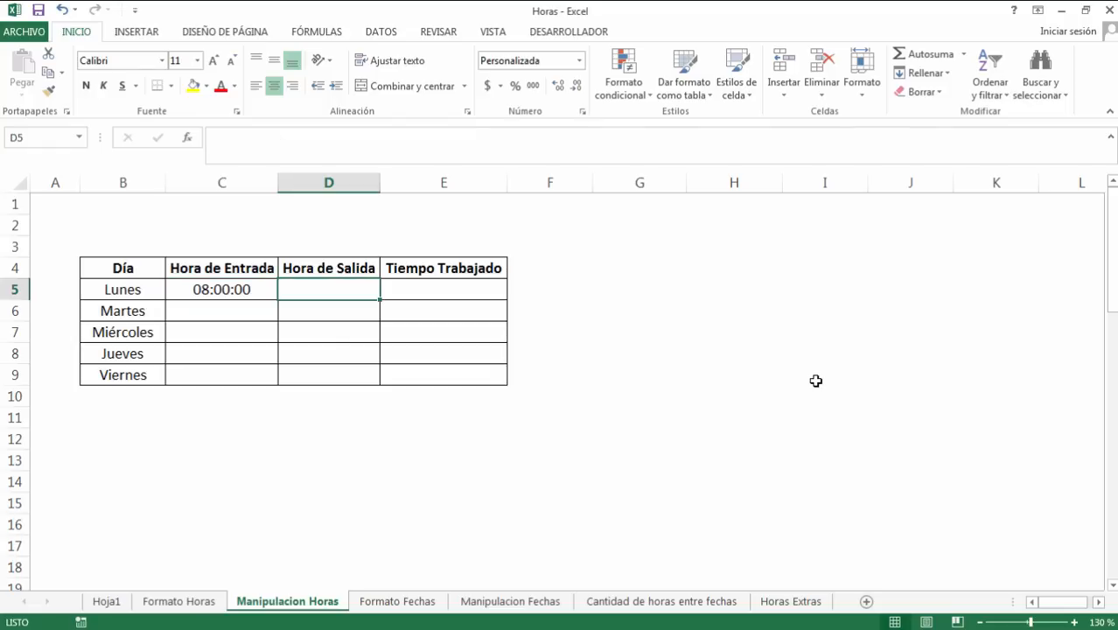
pyautogui.write('18:32')
pyautogui.press('Return')
# Step: Fill in the entry and exit times 8:32 and 19:12 for Martes, and 9:12 and 18:45 for Miércoles
pyautogui.press('Left')
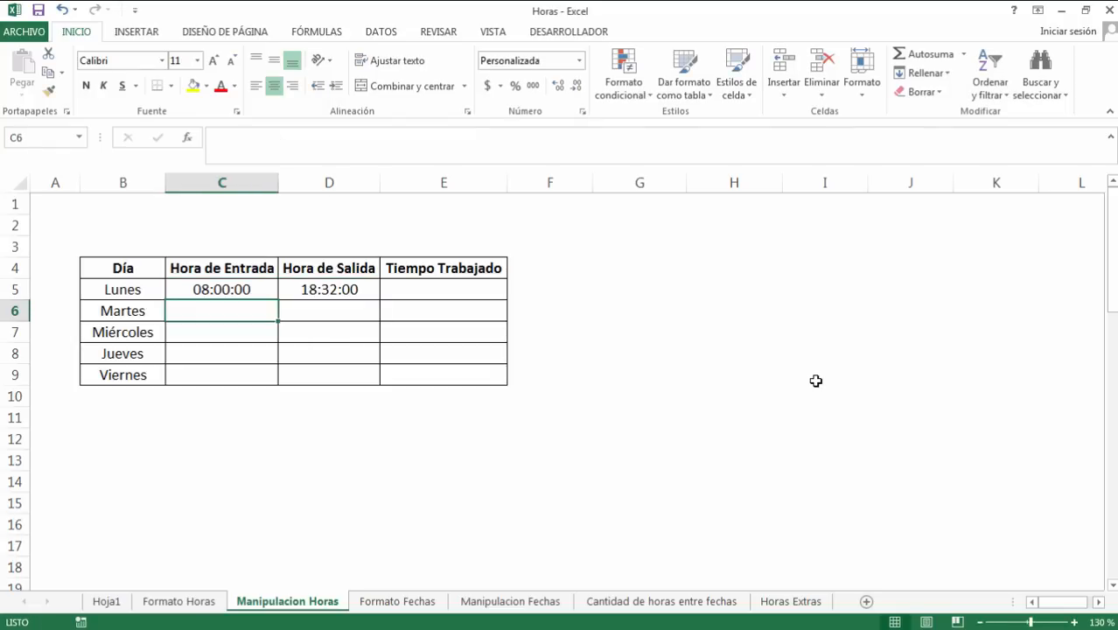
pyautogui.write('8:32')
pyautogui.press('Tab')
pyautogui.write('19:12')
pyautogui.press('Return')
pyautogui.press('Left')
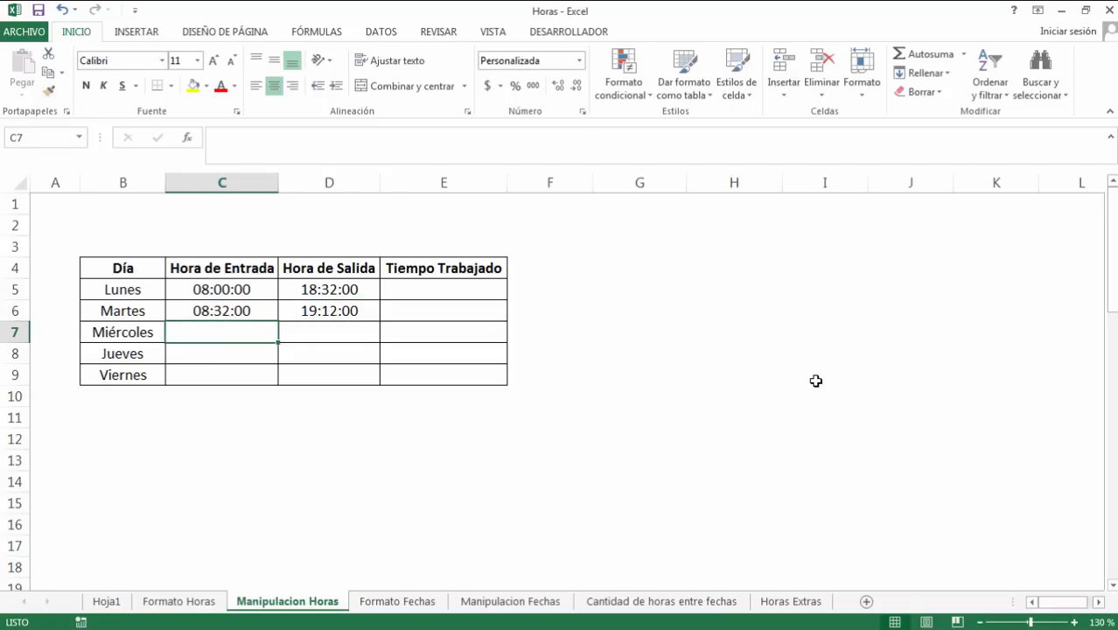
pyautogui.write('9:12')
pyautogui.press('Tab')
pyautogui.write('18:45')
pyautogui.press('Return')
# Step: Fill in the entry and exit times 9:00 and 18:00 for Jueves, and 8:25 and 17:30 for Viernes
pyautogui.press('Left')
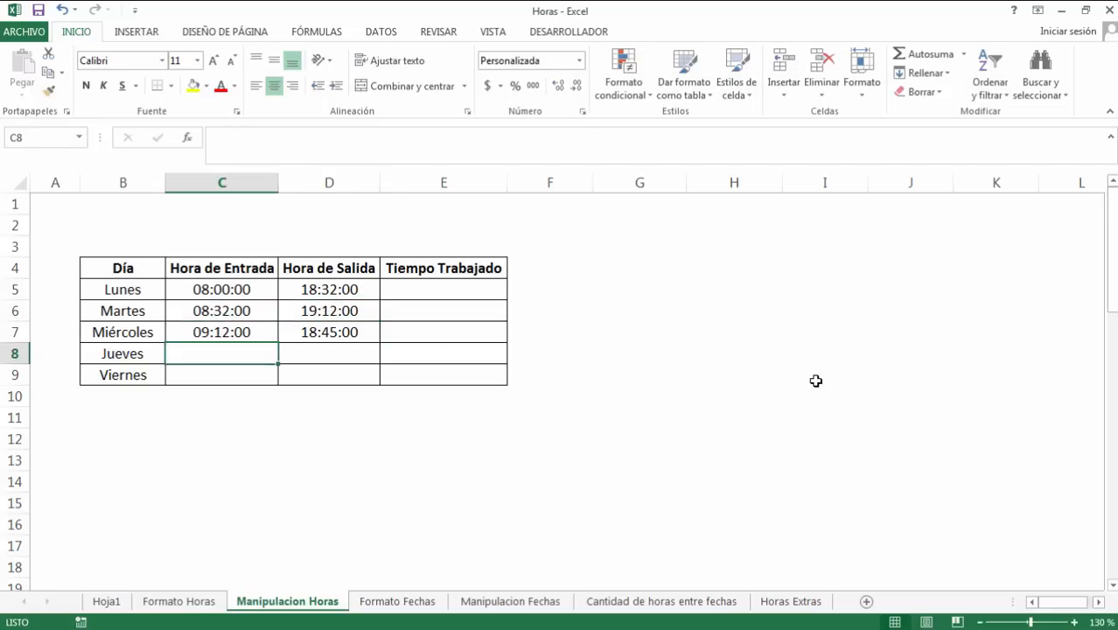
pyautogui.write('9:00')
pyautogui.press('Tab')
pyautogui.write('18:00')
pyautogui.press('Return')
pyautogui.press('Left')
pyautogui.write('8:25')
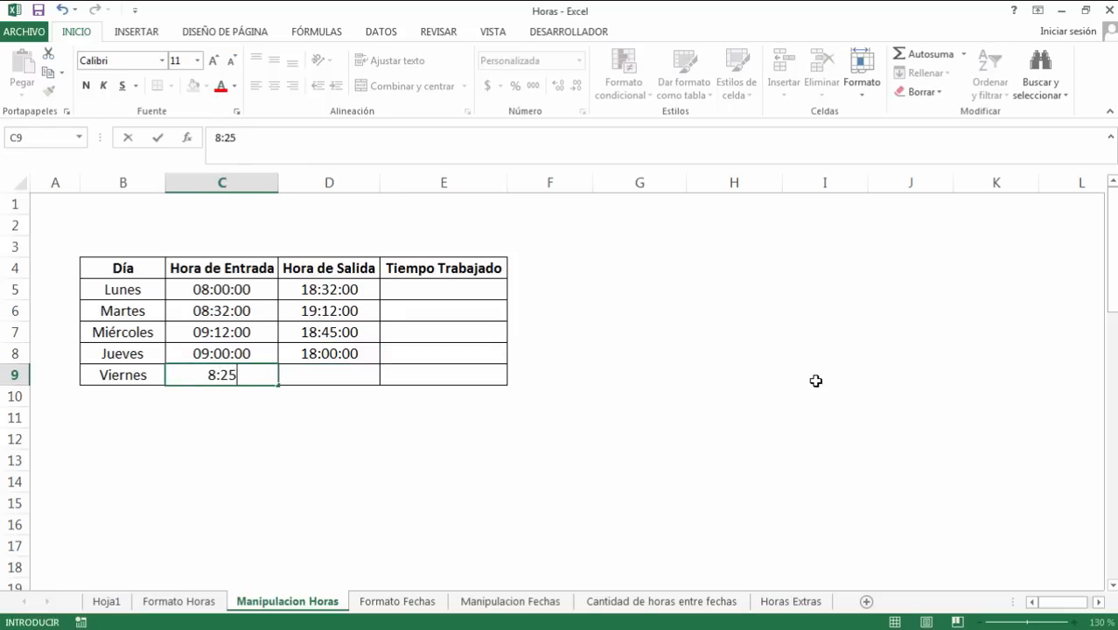
pyautogui.press('Tab')
pyautogui.write('17:30')
pyautogui.press('Return')
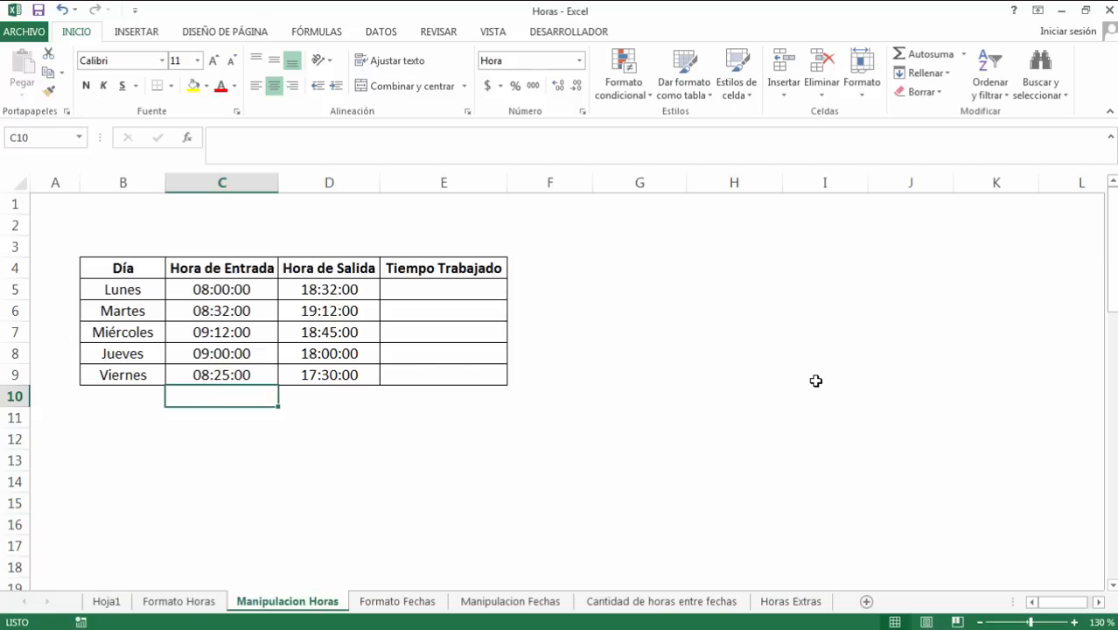
# Step: Calculate Lunes's Tiempo Trabajado in E5 with =D5-C5 and fill the formula down through Viernes in E9
pyautogui.click(493, 292)
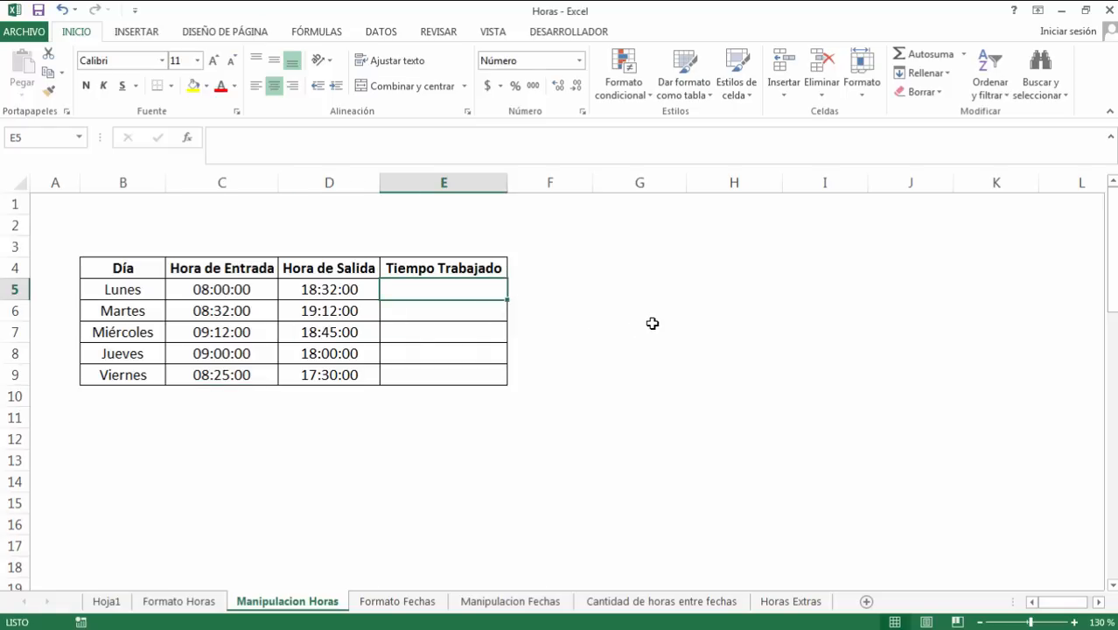
pyautogui.write('=')
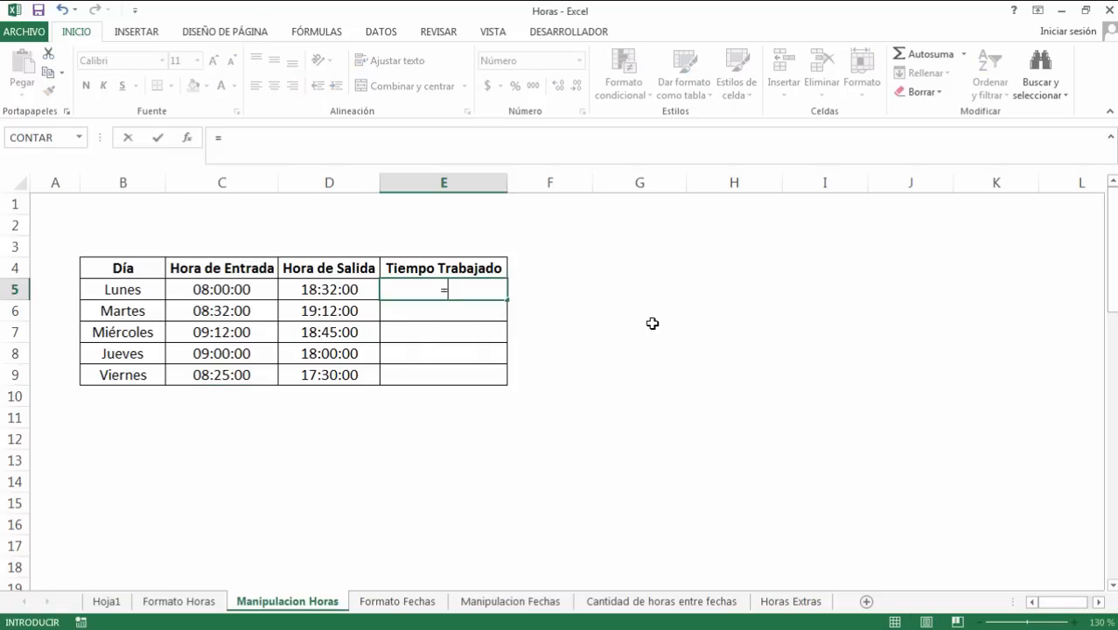
pyautogui.click(358, 288)
pyautogui.write('-')
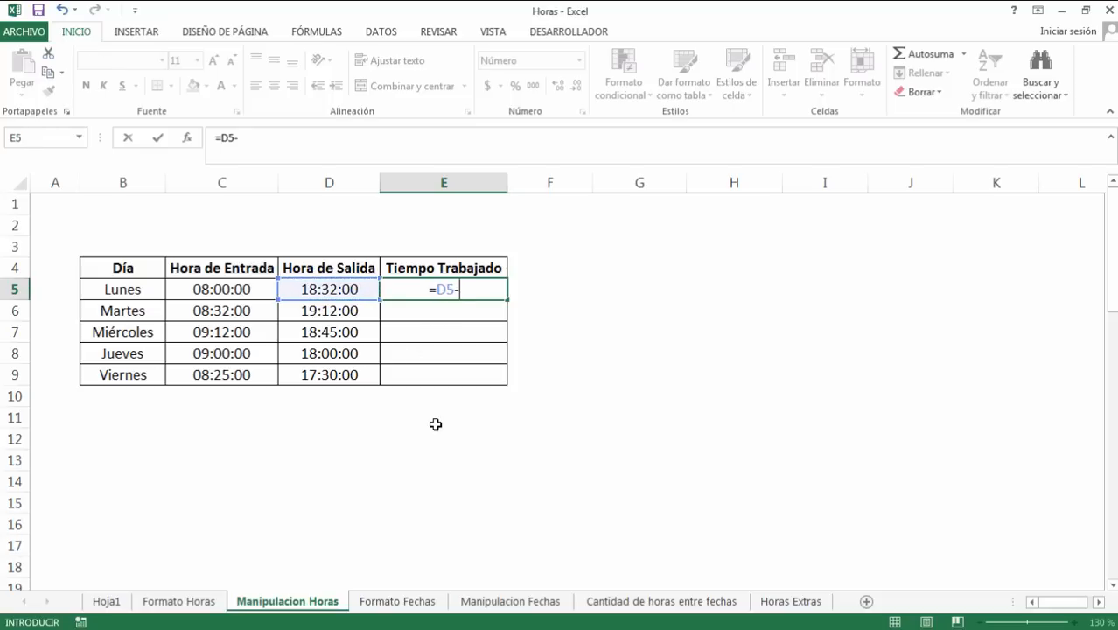
pyautogui.click(241, 288)
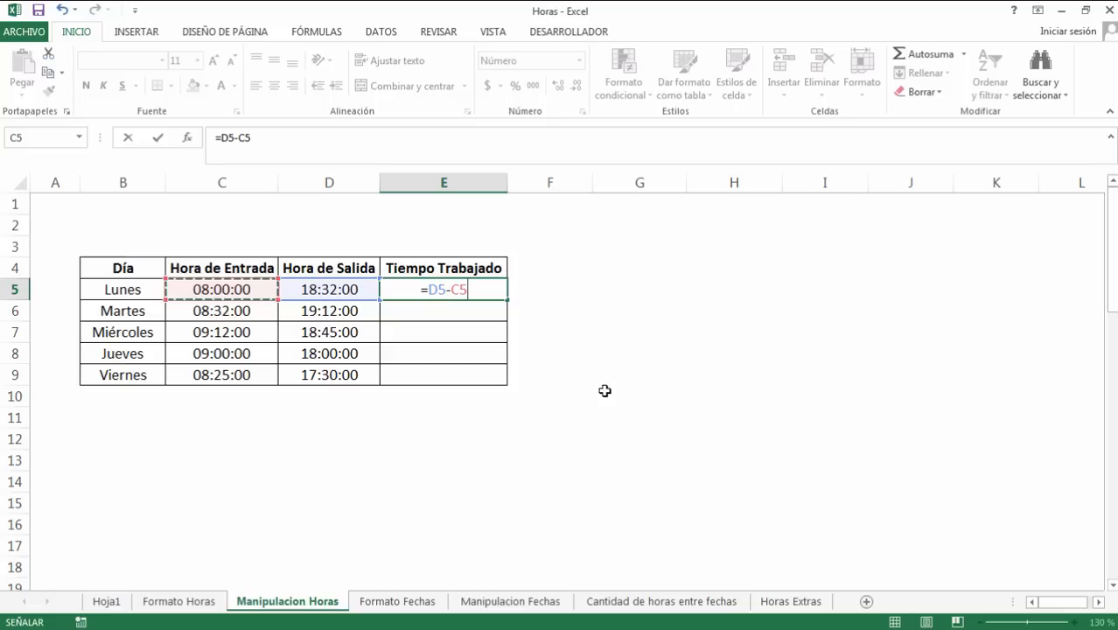
pyautogui.press('Return')
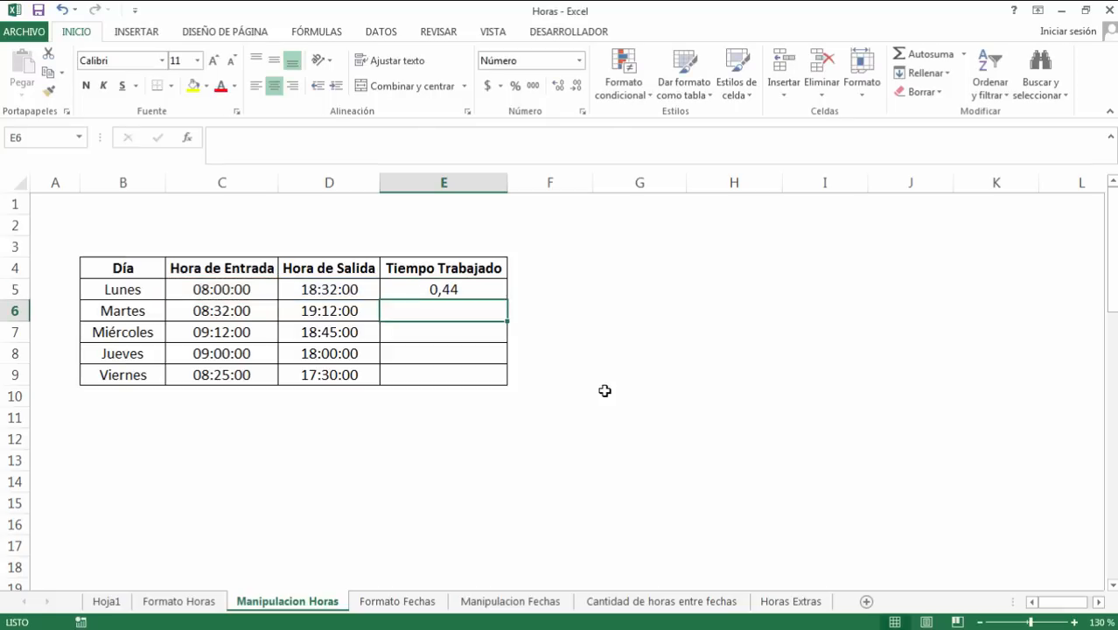
pyautogui.click(494, 289)
pyautogui.doubleClick(507, 299)
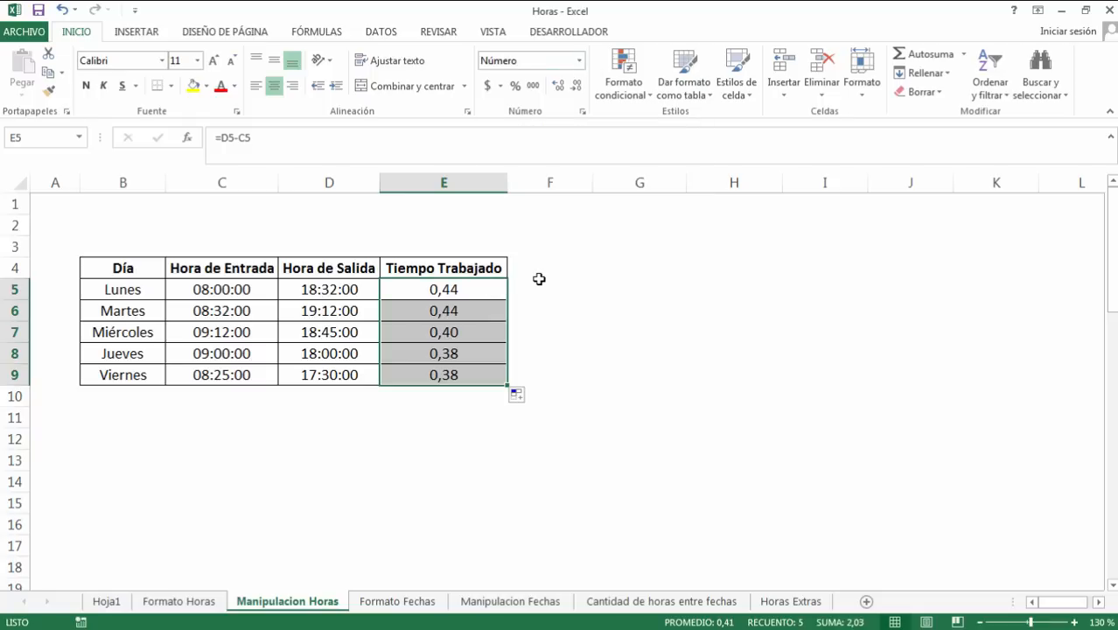
# Step: Apply the custom number format [h]:mm:ss to the Tiempo Trabajado cells E5:E9
pyautogui.click(579, 61)
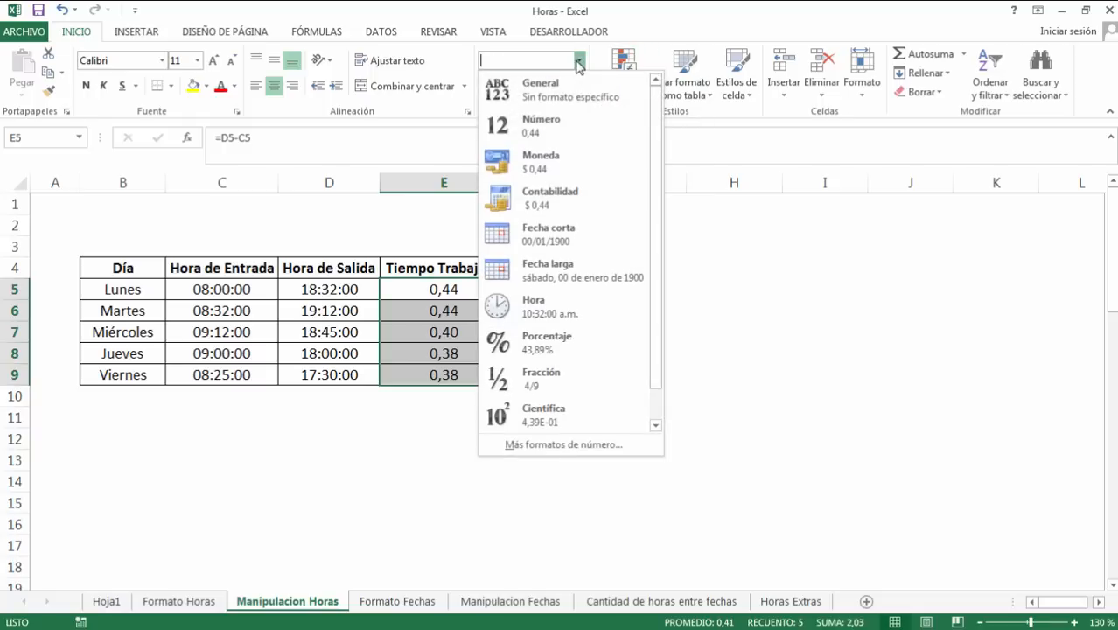
pyautogui.click(550, 445)
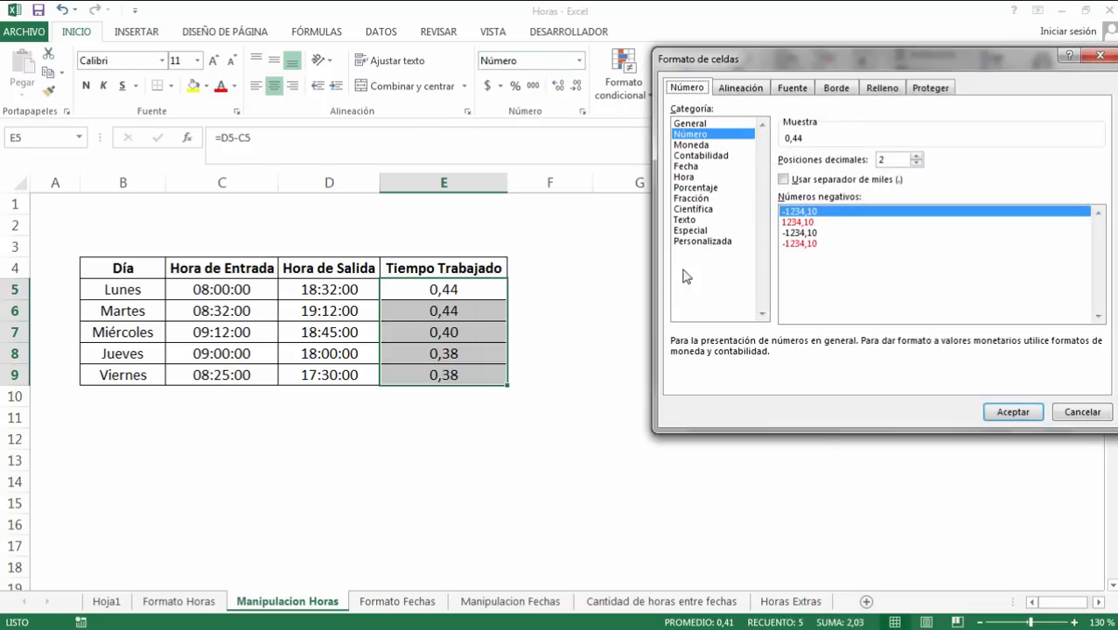
pyautogui.click(707, 241)
pyautogui.moveTo(756, 59); pyautogui.dragTo(534, 65)
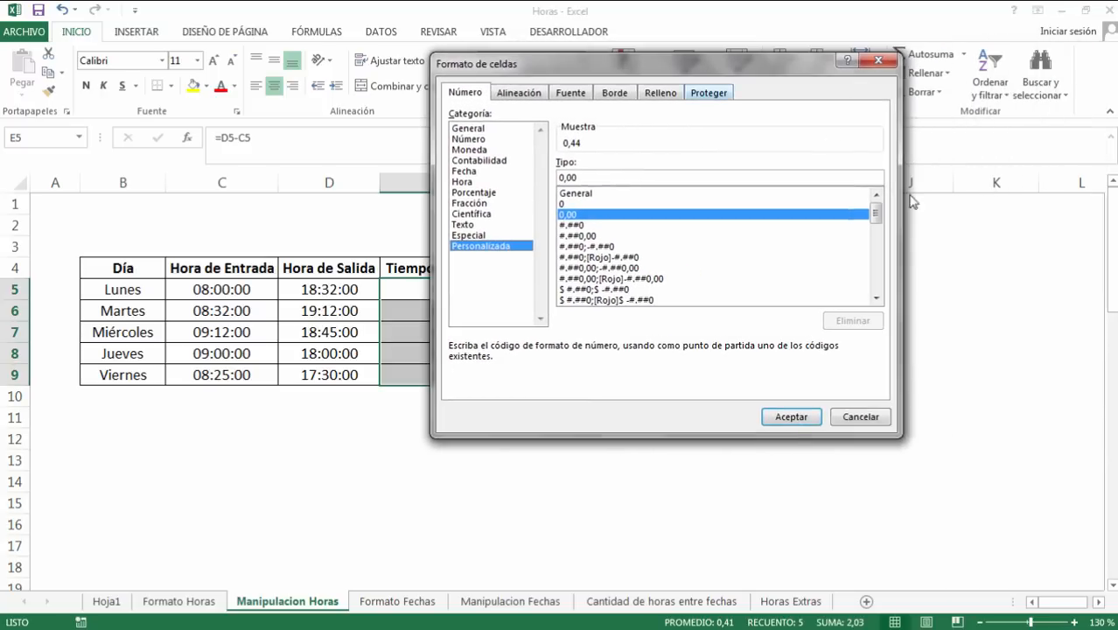
pyautogui.moveTo(874, 216); pyautogui.dragTo(875, 266)
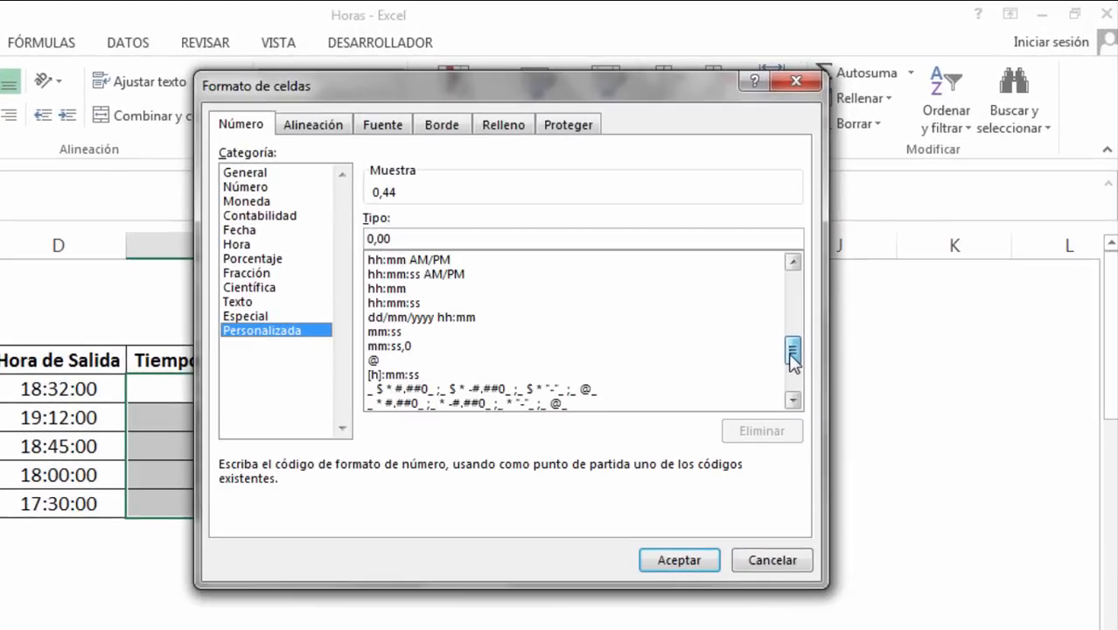
pyautogui.click(419, 374)
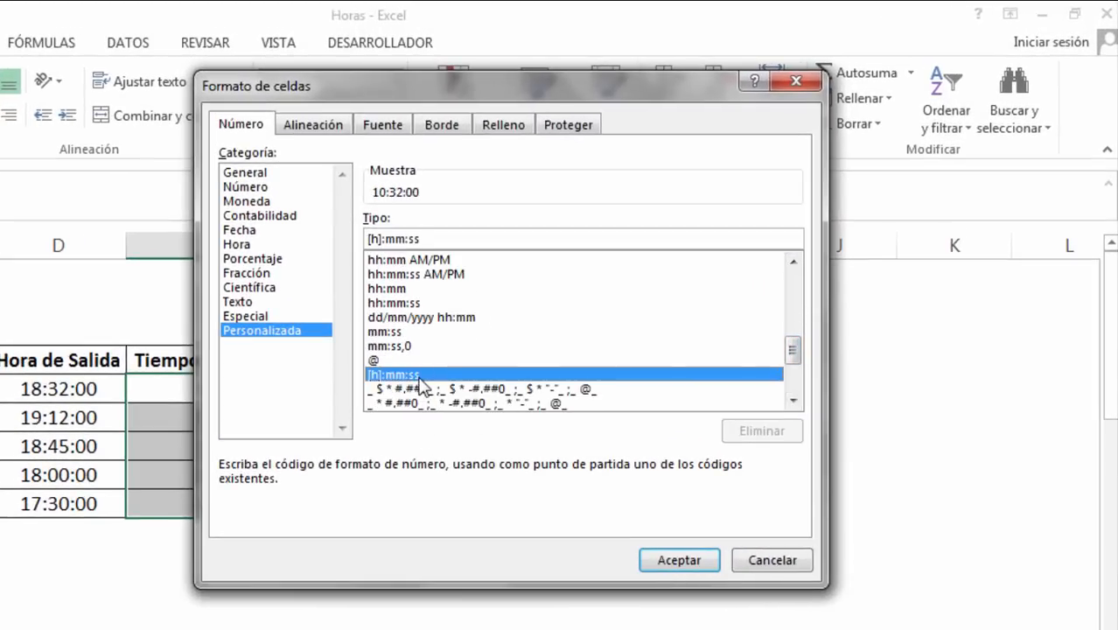
pyautogui.click(689, 556)
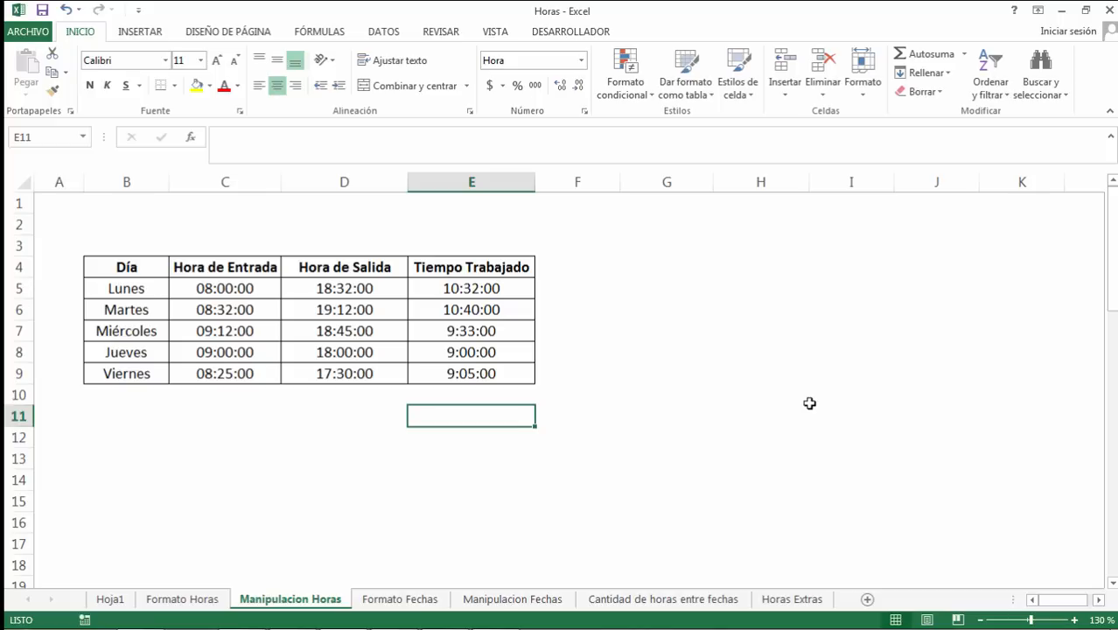
# Step: Total the worked time in E11 with the absolute-reference formula =SUMA($E$5:$E$9)
pyautogui.write('=suma(')
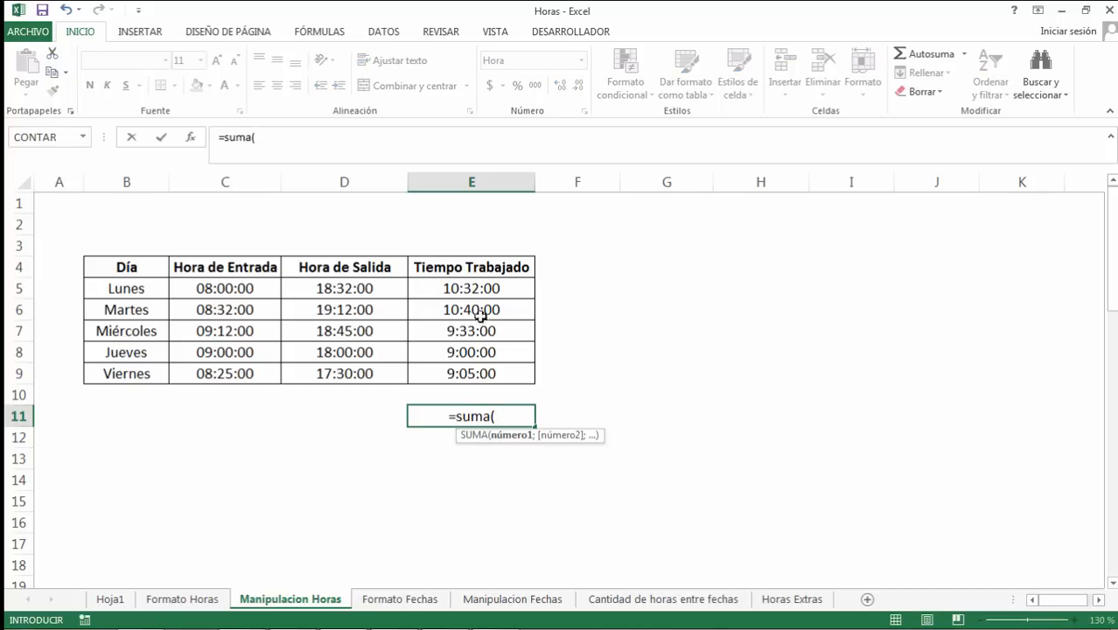
pyautogui.moveTo(481, 289); pyautogui.dragTo(481, 371)
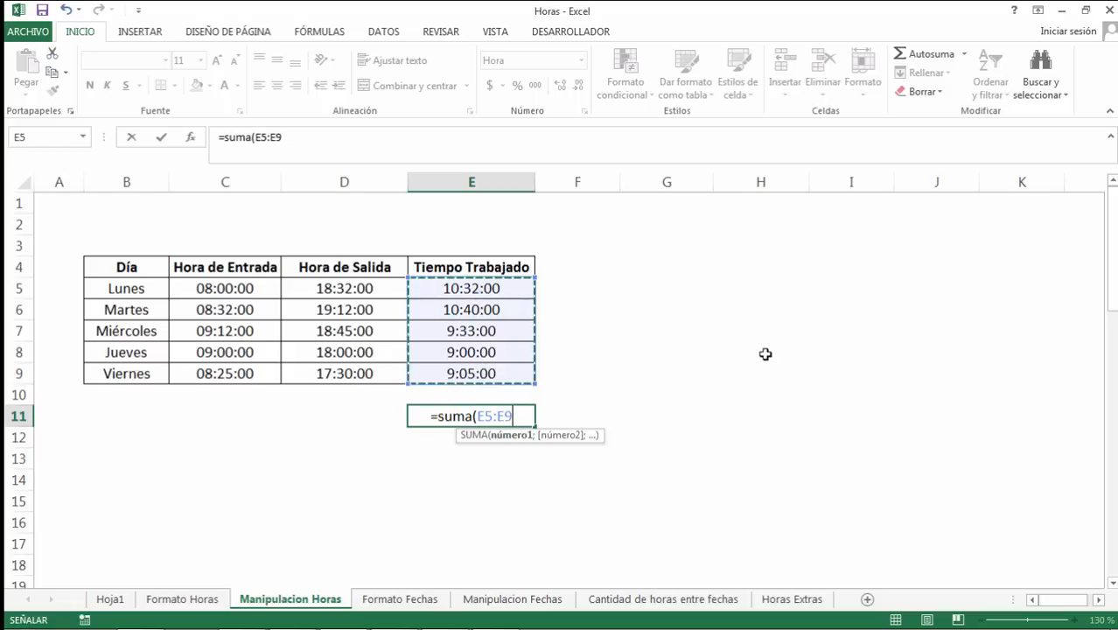
pyautogui.press('F4')
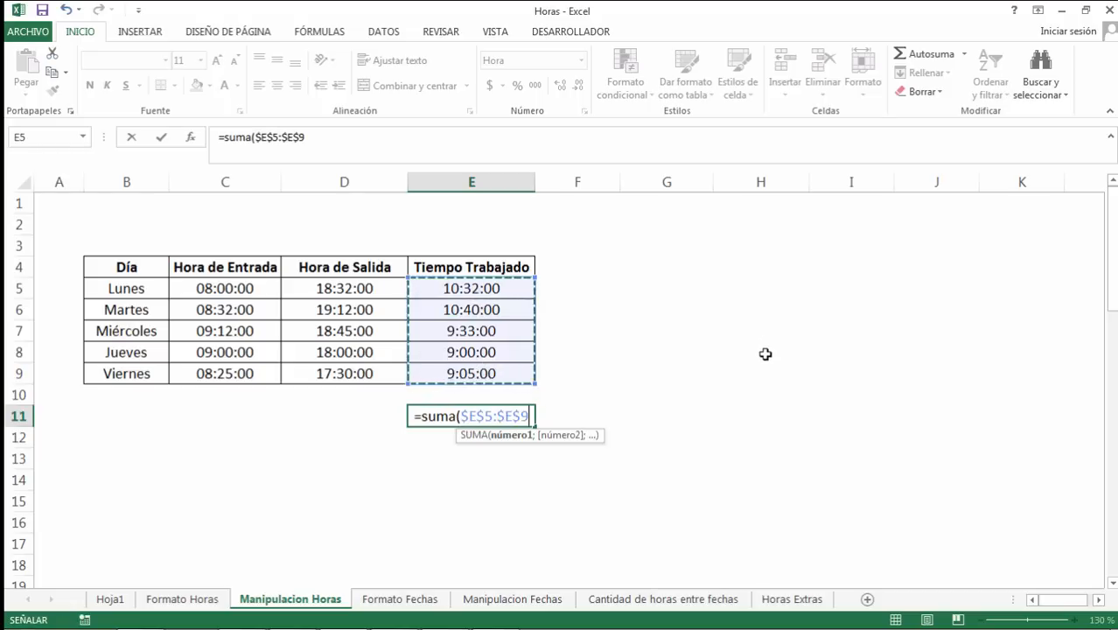
pyautogui.write(')')
pyautogui.press('Return')
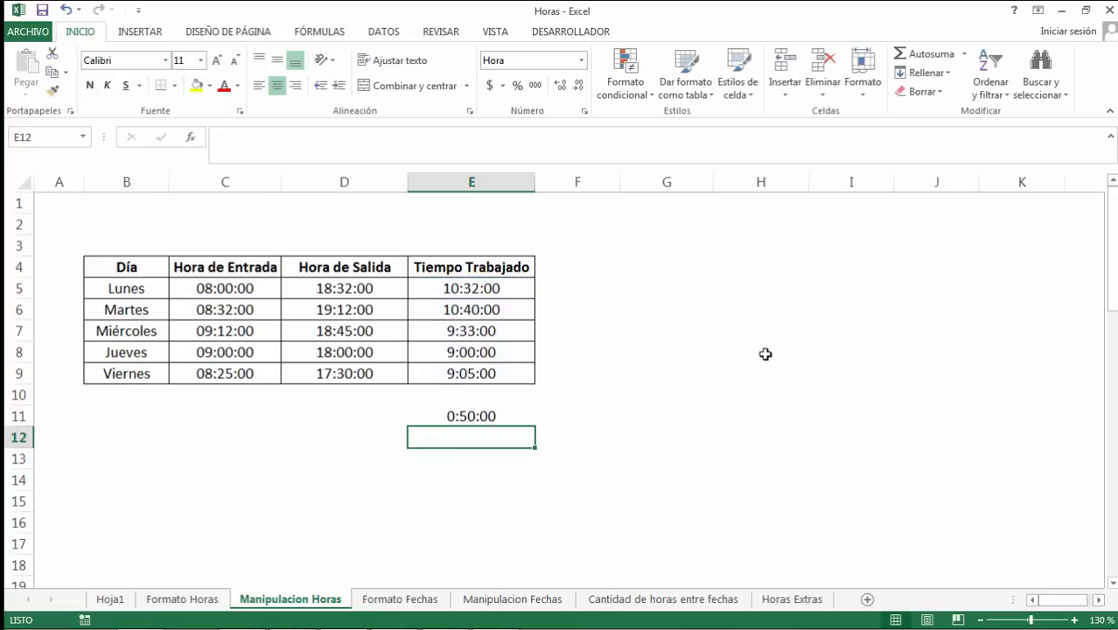
pyautogui.moveTo(514, 285); pyautogui.dragTo(506, 376)
# Step: Copy the total formula from E11 into E12 and E13
pyautogui.click(507, 417)
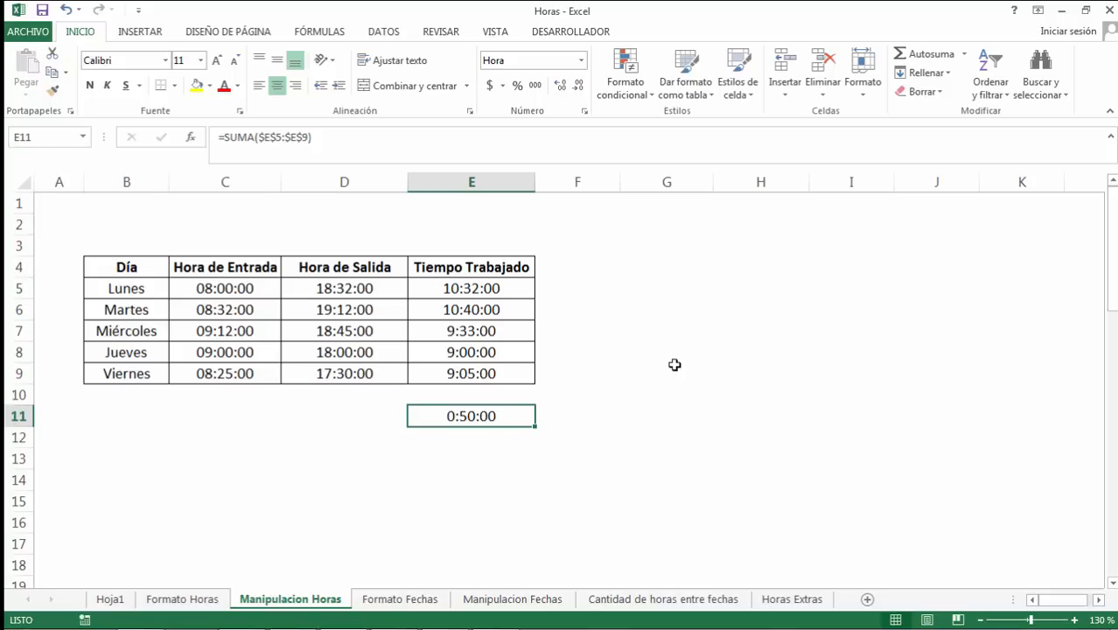
pyautogui.hotkey('ctrl', 'c')
pyautogui.press('Left')
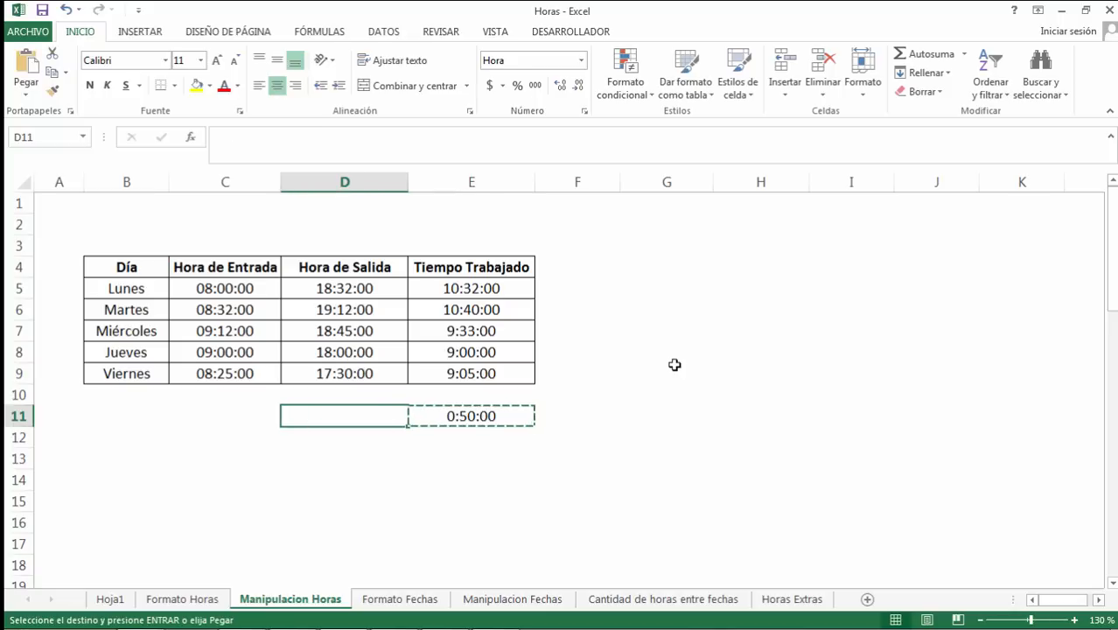
pyautogui.press('Right')
pyautogui.press('Down')
pyautogui.hotkey('ctrl', 'v')
pyautogui.press('Down')
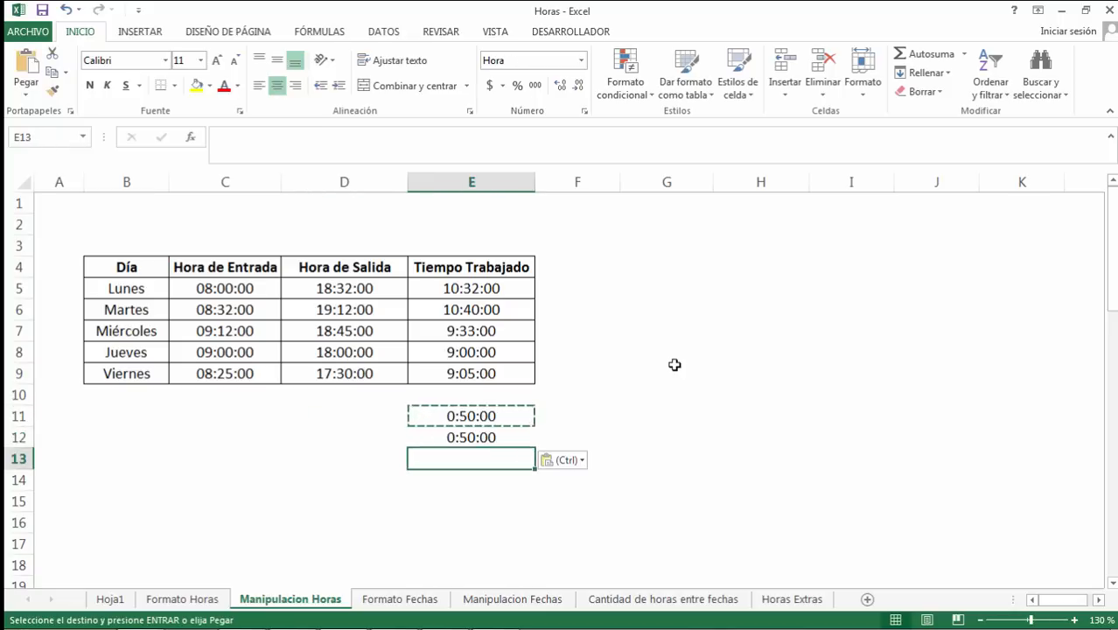
pyautogui.hotkey('ctrl', 'v')
pyautogui.press('Up')
pyautogui.press('Escape')
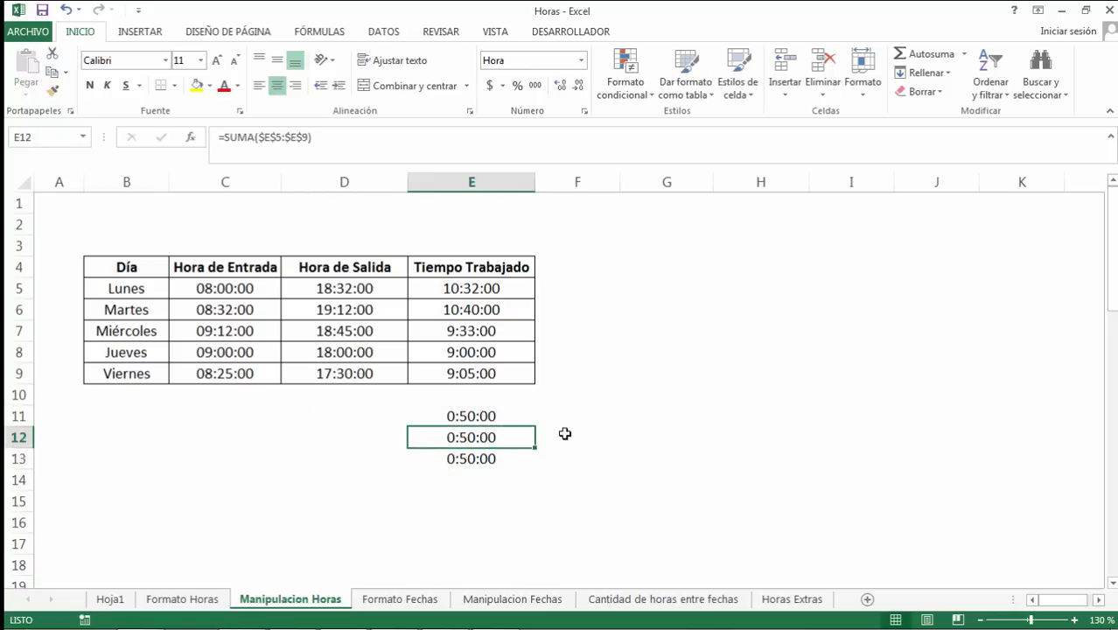
# Step: Apply the custom number format dd hh:mm:ss to the total in E12
pyautogui.click(581, 60)
pyautogui.click(601, 444)
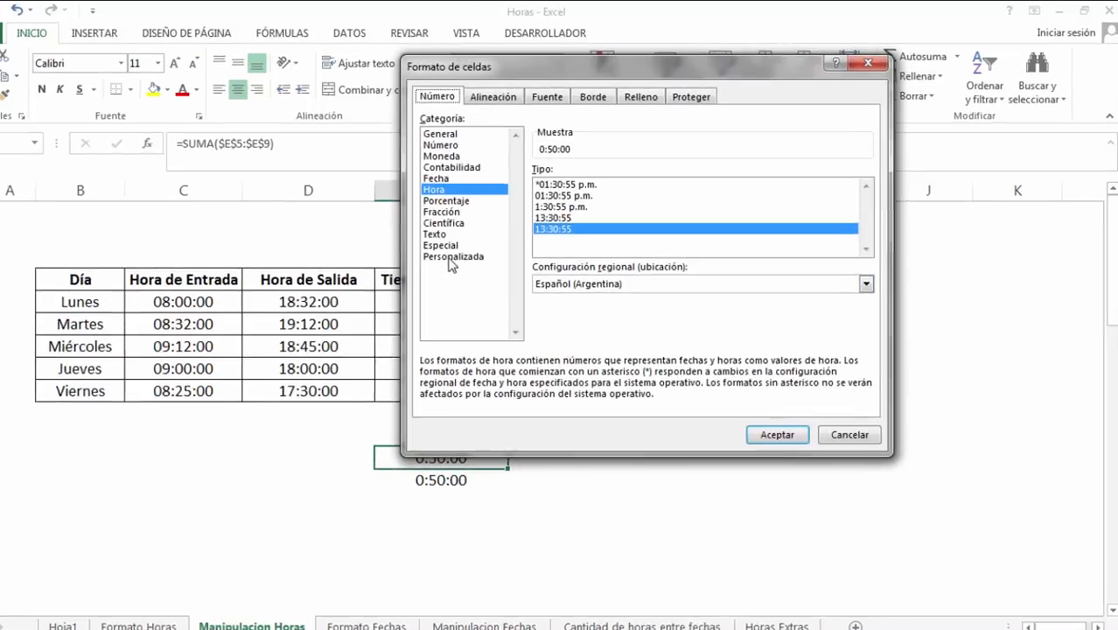
pyautogui.click(482, 247)
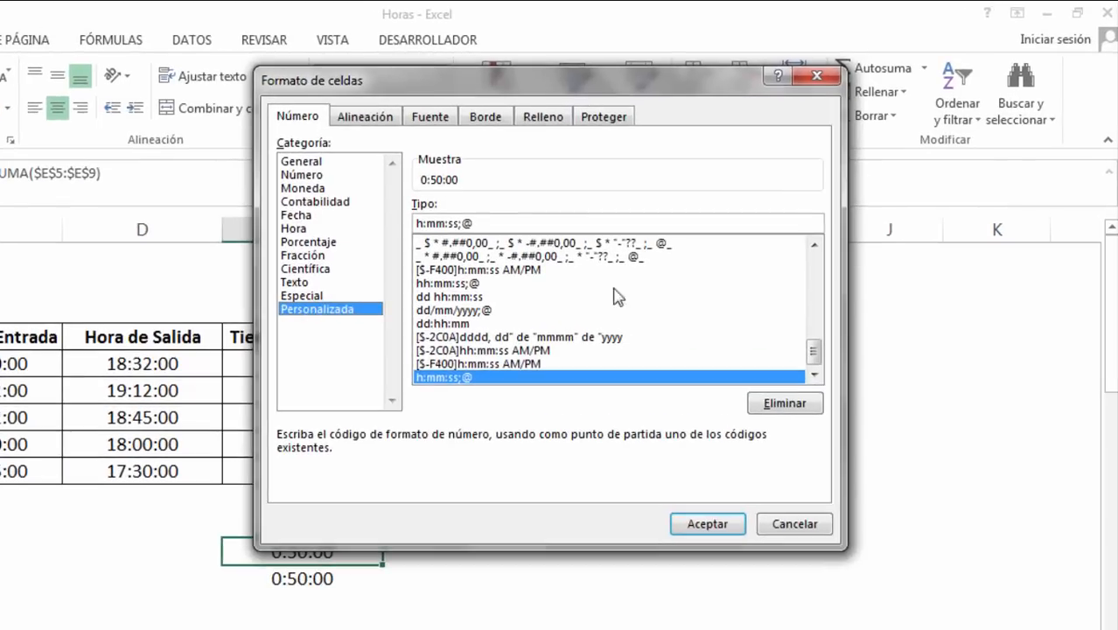
pyautogui.click(455, 298)
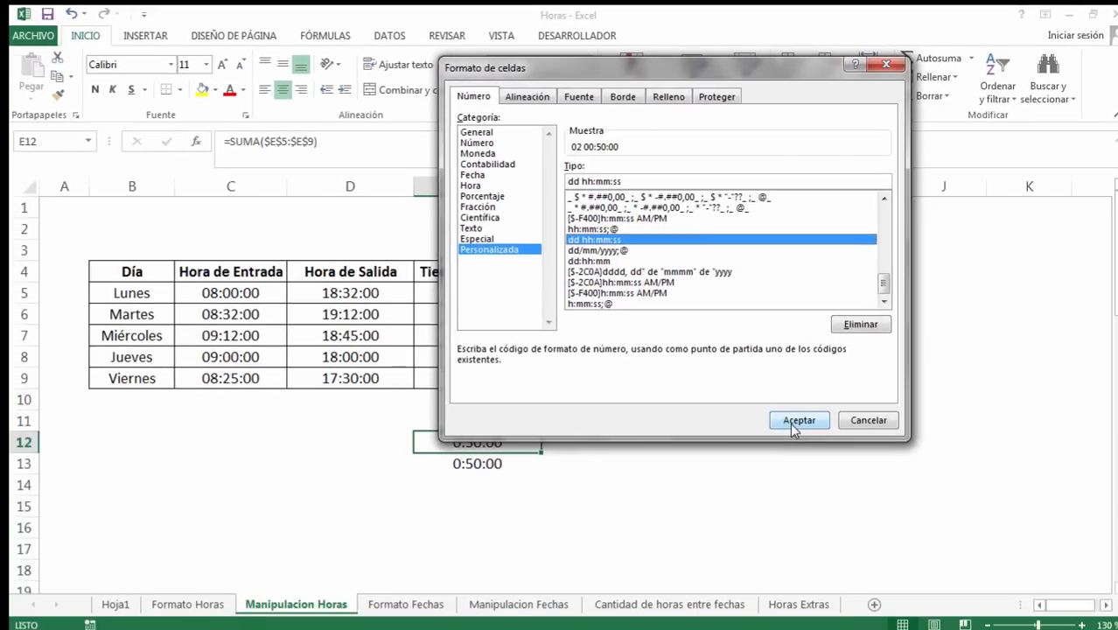
pyautogui.click(796, 421)
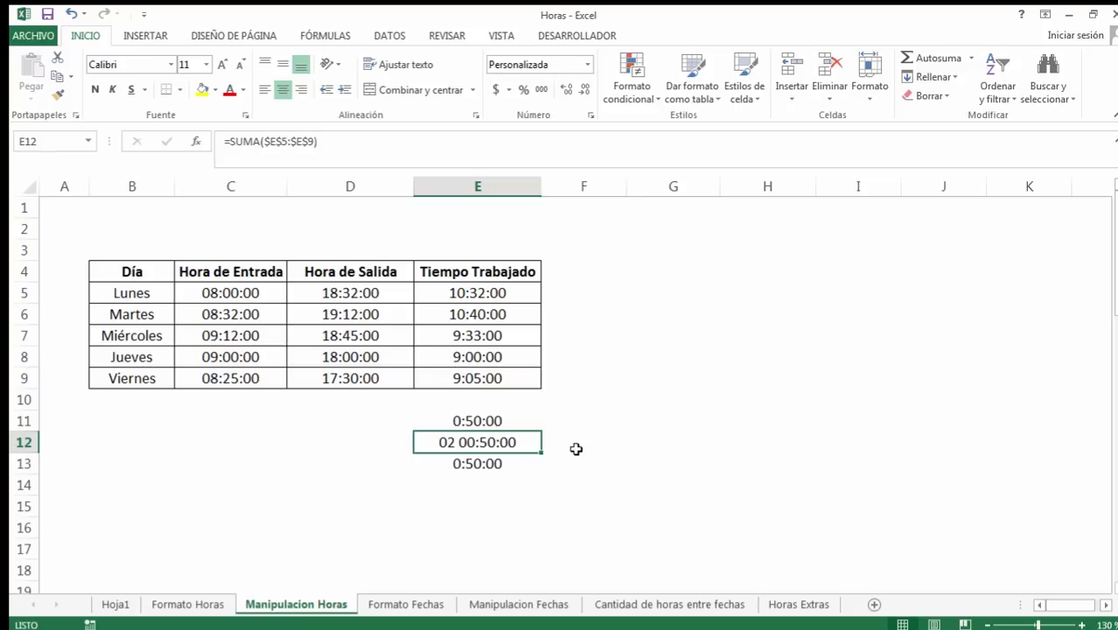
pyautogui.press('Down')
pyautogui.press('Up')
# Step: Apply the custom number format [h]:mm:ss to the total in E13
pyautogui.click(523, 466)
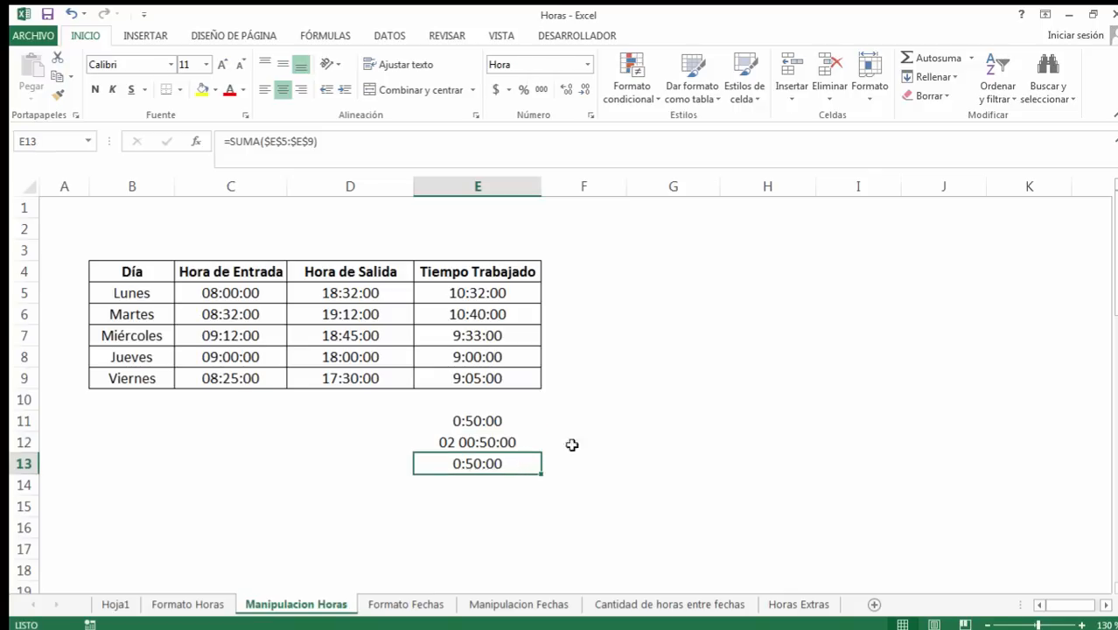
pyautogui.click(587, 65)
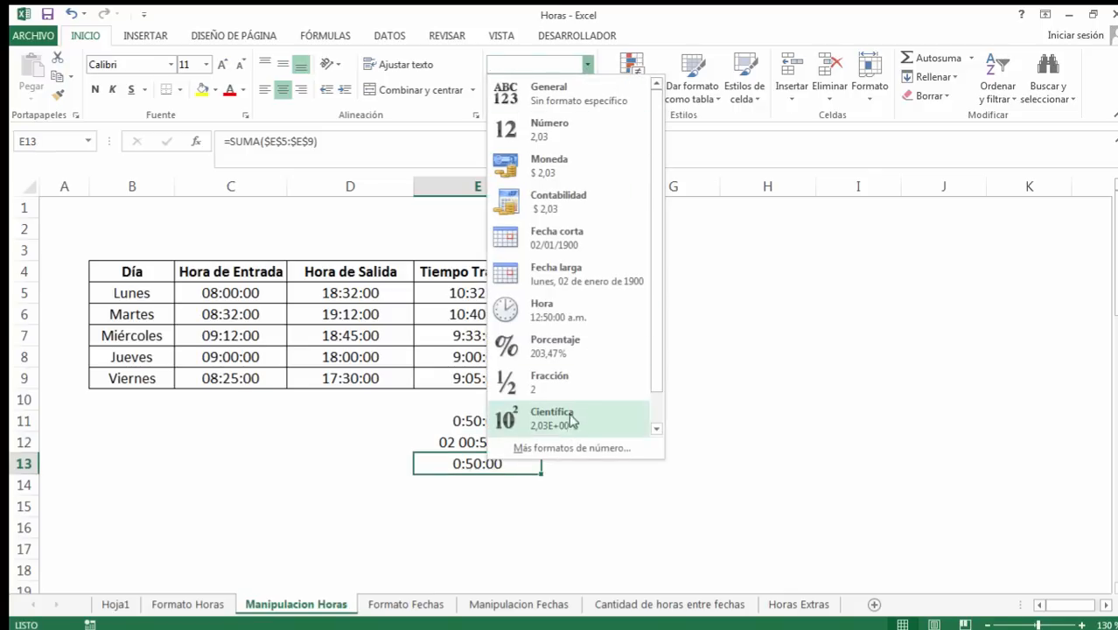
pyautogui.click(562, 450)
pyautogui.click(510, 251)
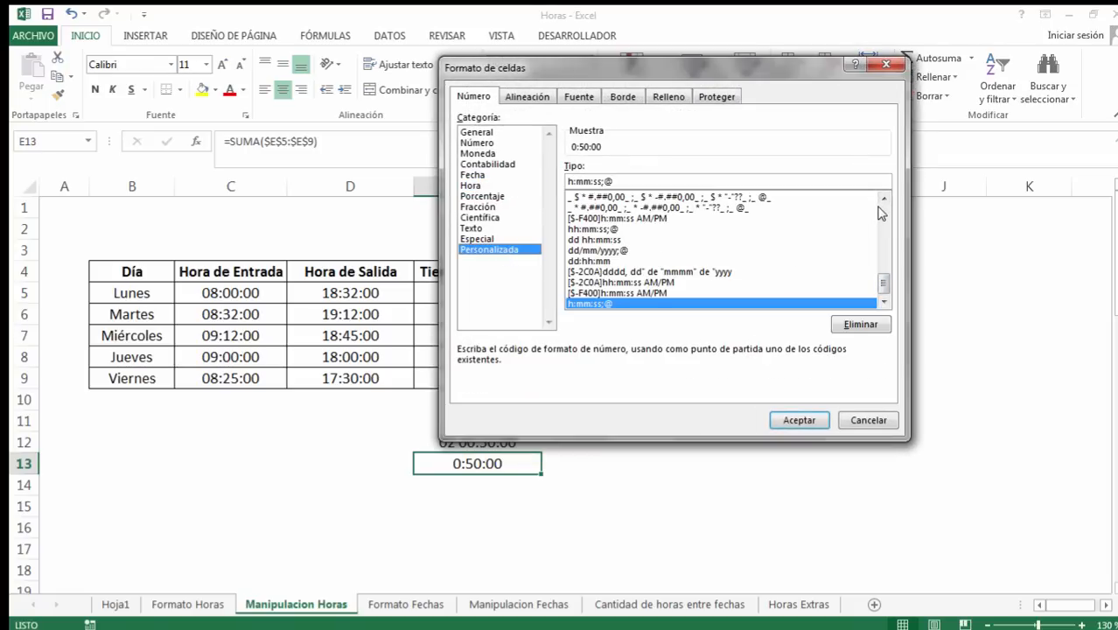
pyautogui.click(884, 199)
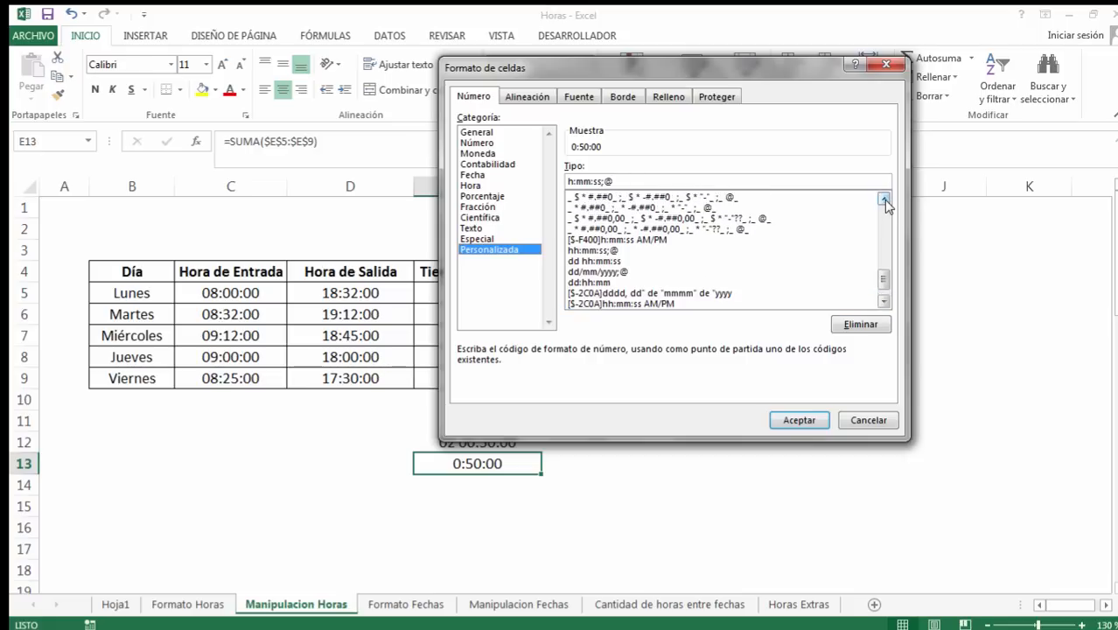
pyautogui.click(604, 218)
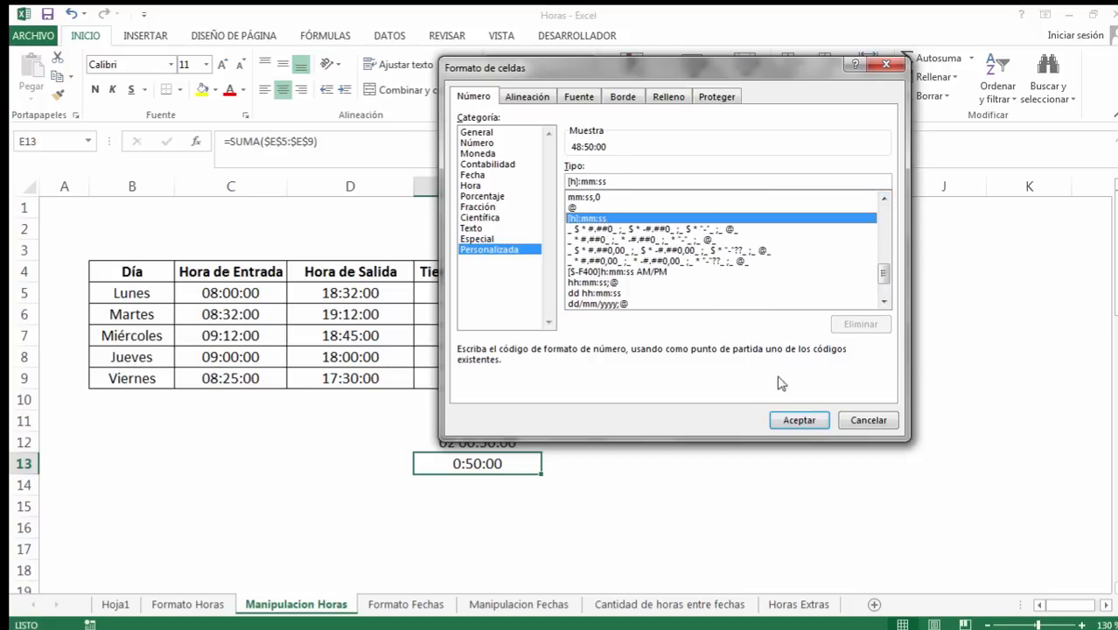
pyautogui.click(798, 422)
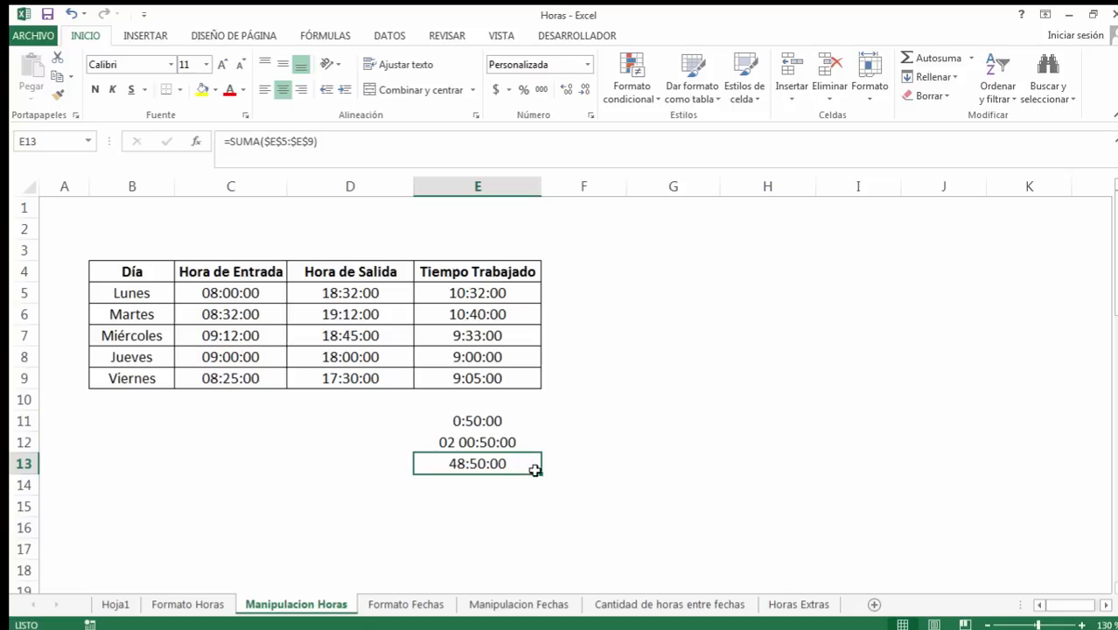
# Step: Label the three totals in D11, D12 and D13 with the format codes hh:mm:ss, dd hh:mm:ss and [h] mm:ss
pyautogui.click(369, 425)
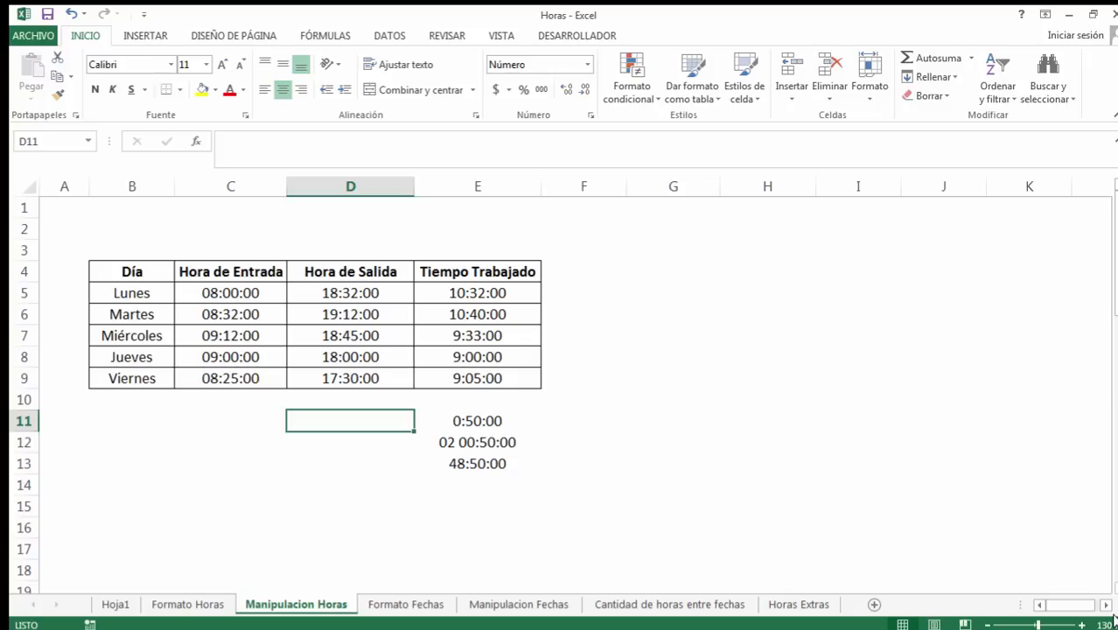
pyautogui.write('h')
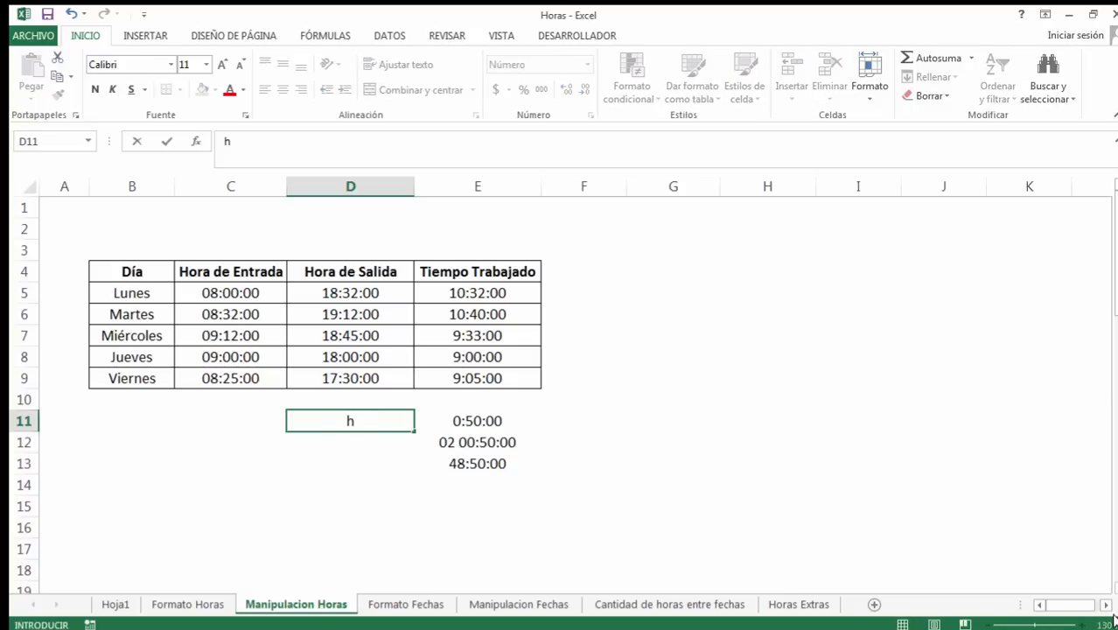
pyautogui.write('h:mm:ss')
pyautogui.press('Return')
pyautogui.write('dd')
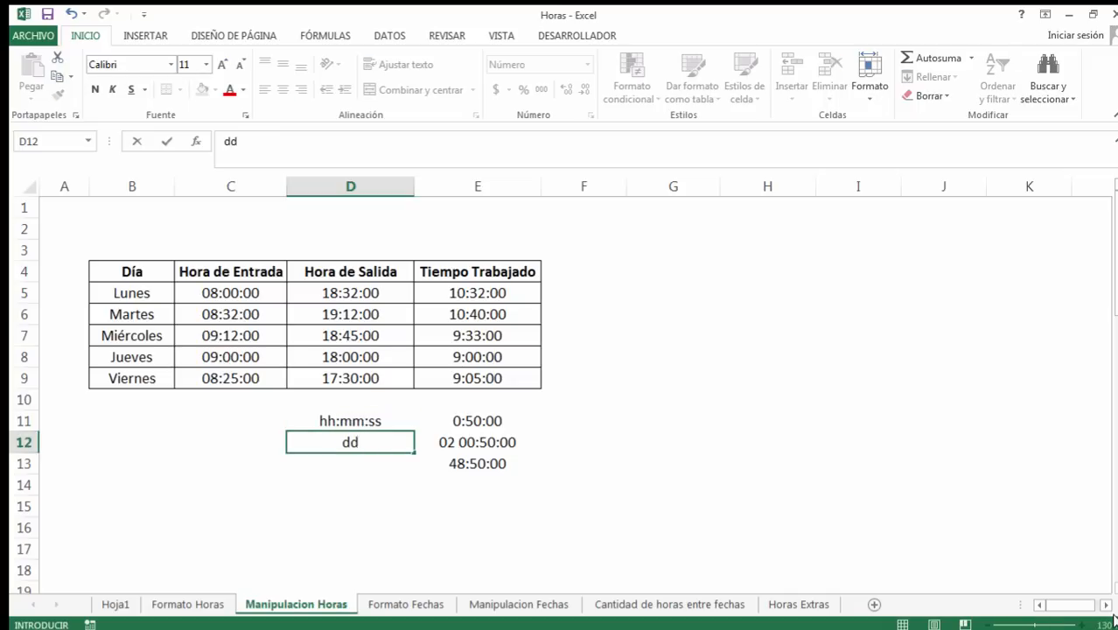
pyautogui.write(' hh:mm:ss')
pyautogui.press('Return')
pyautogui.write('[')
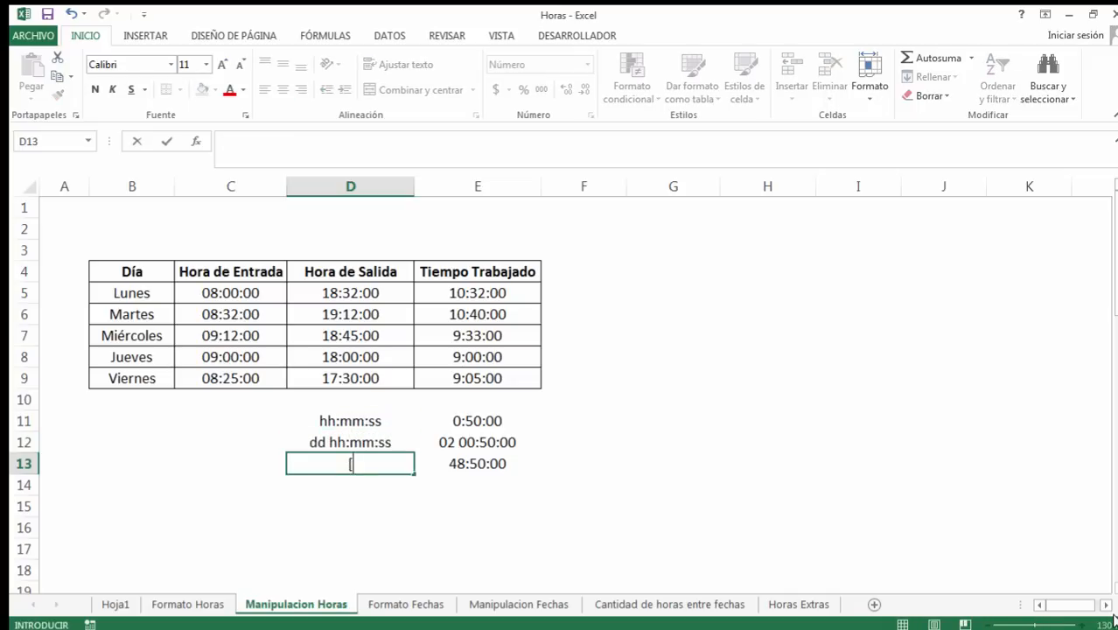
pyautogui.write('h] mm:ss')
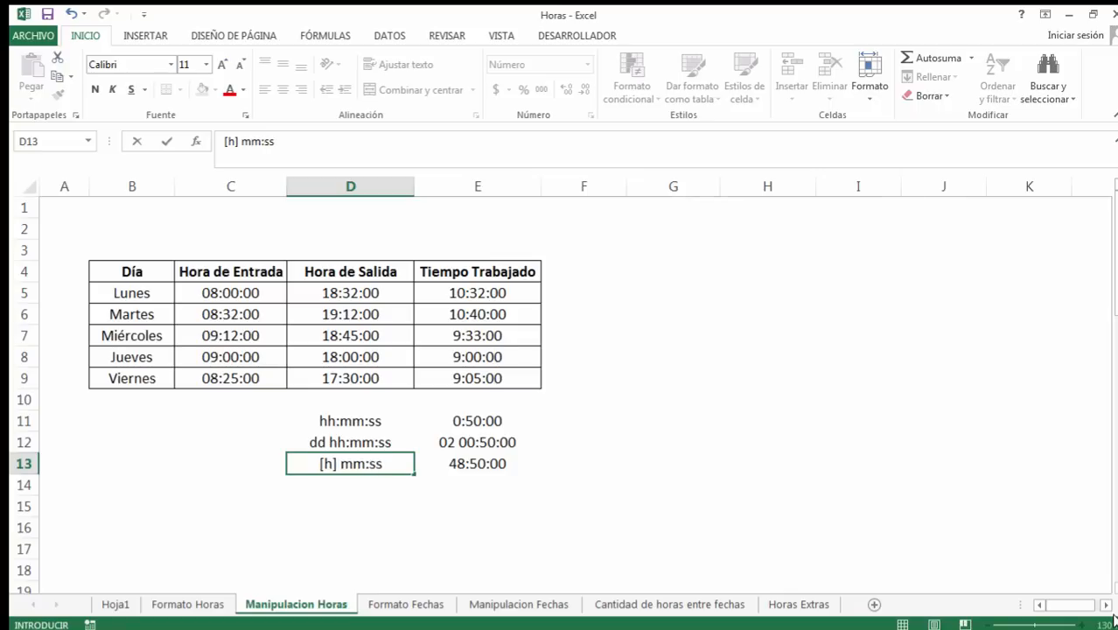
pyautogui.press('Return')
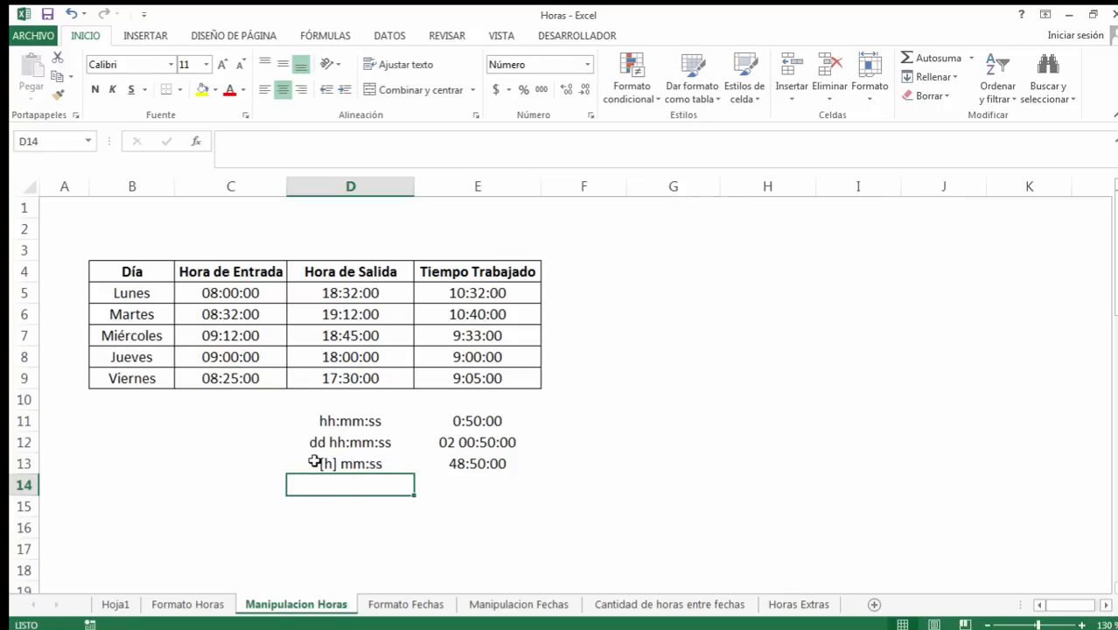
# Step: Highlight the [h] mm:ss label and its total in D13:E13 with the yellow fill color
pyautogui.moveTo(314, 461); pyautogui.dragTo(461, 462)
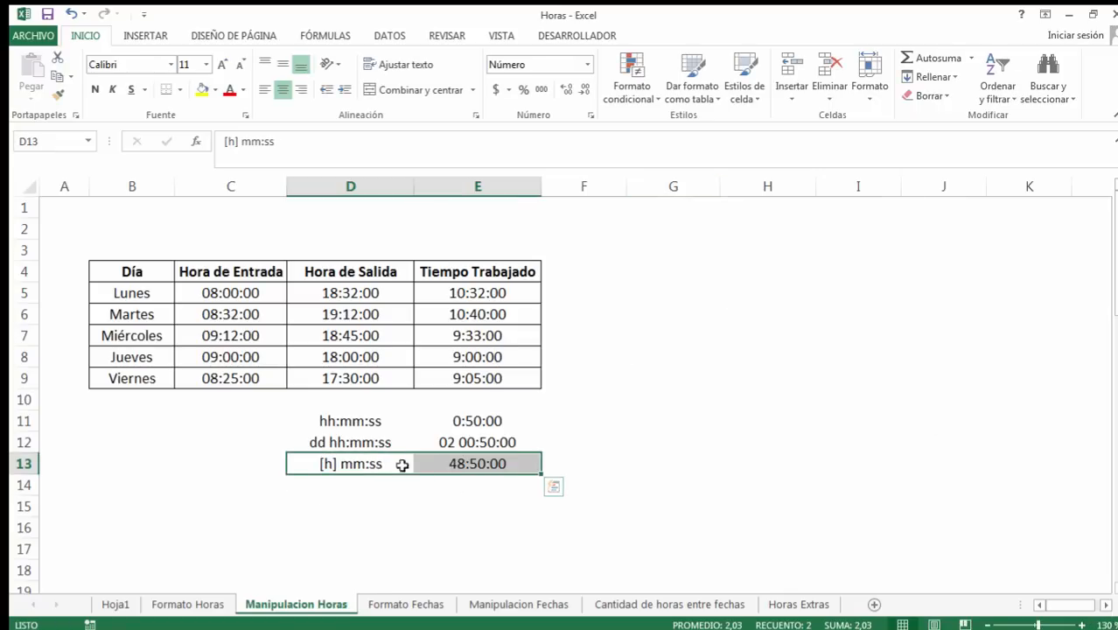
pyautogui.click(204, 91)
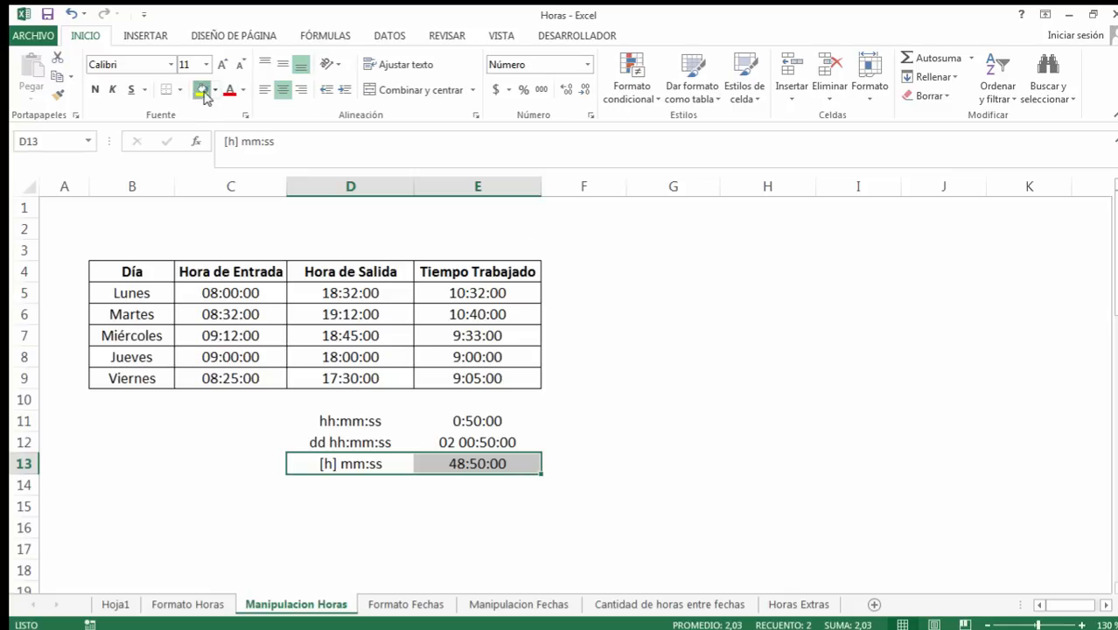
# Step: On the Formato Fechas sheet, enter the dates 1/1/1900 in B4 and 2/1/1900 in B5
pyautogui.click(407, 605)
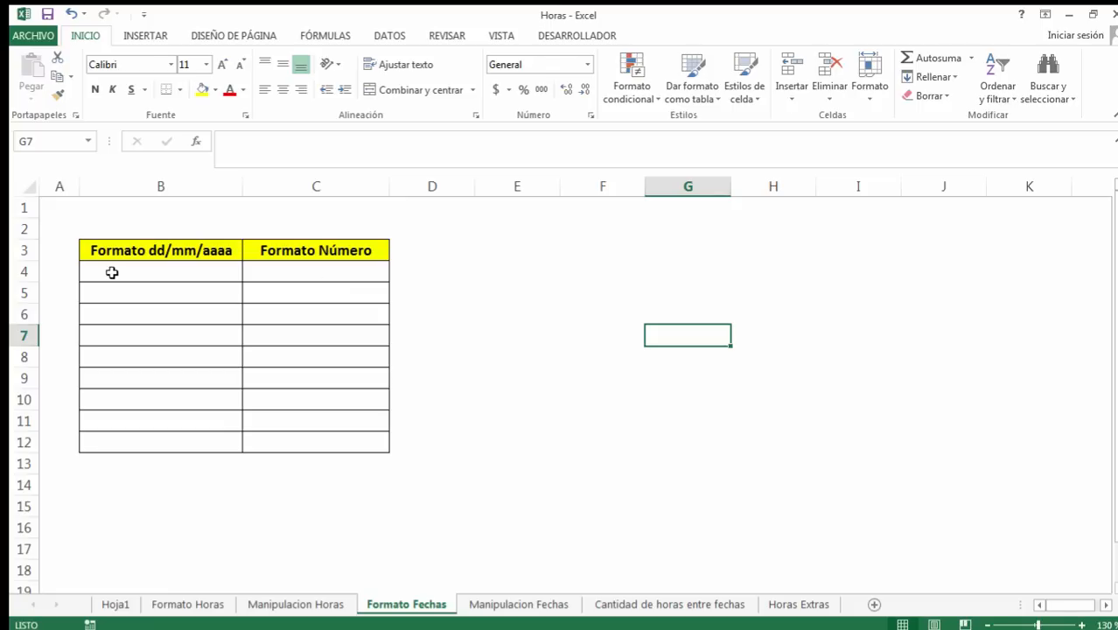
pyautogui.click(112, 270)
pyautogui.write('1')
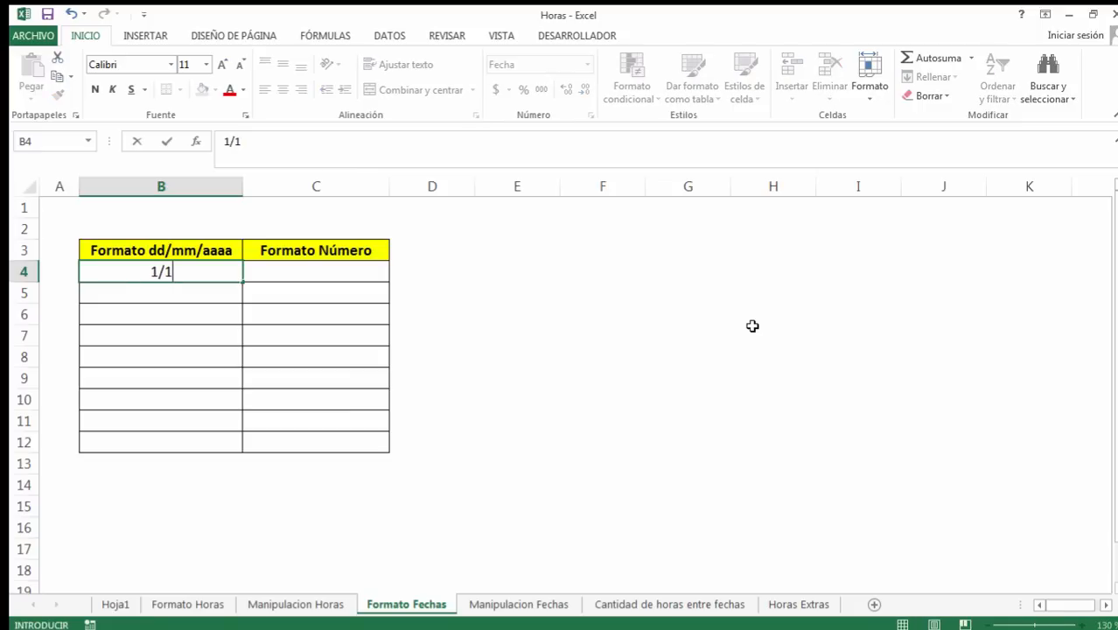
pyautogui.write('/01/1900')
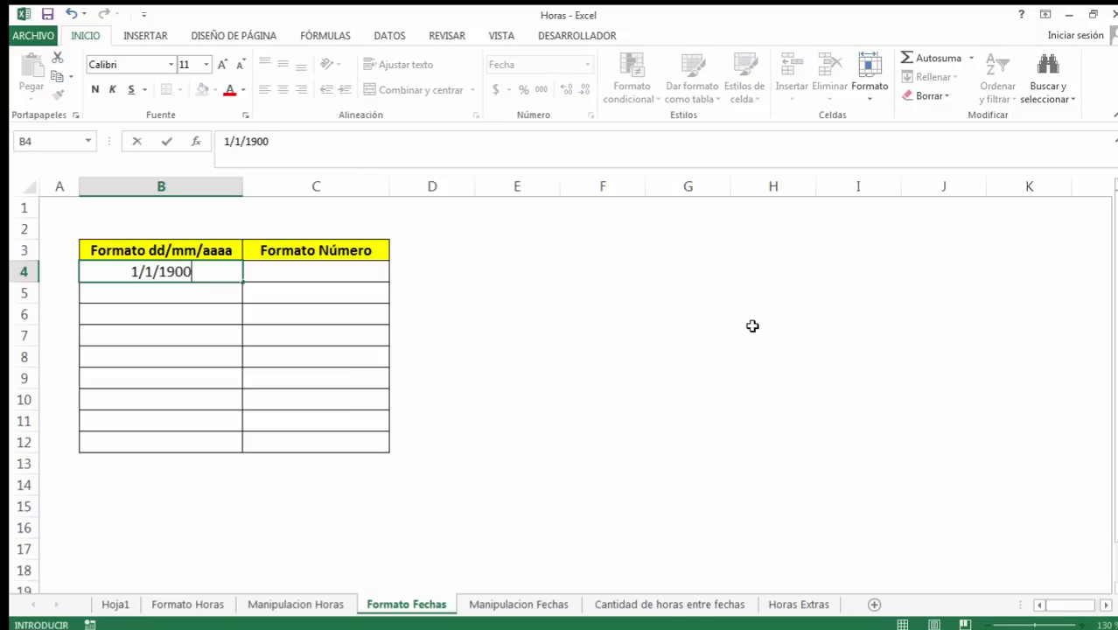
pyautogui.press('Tab')
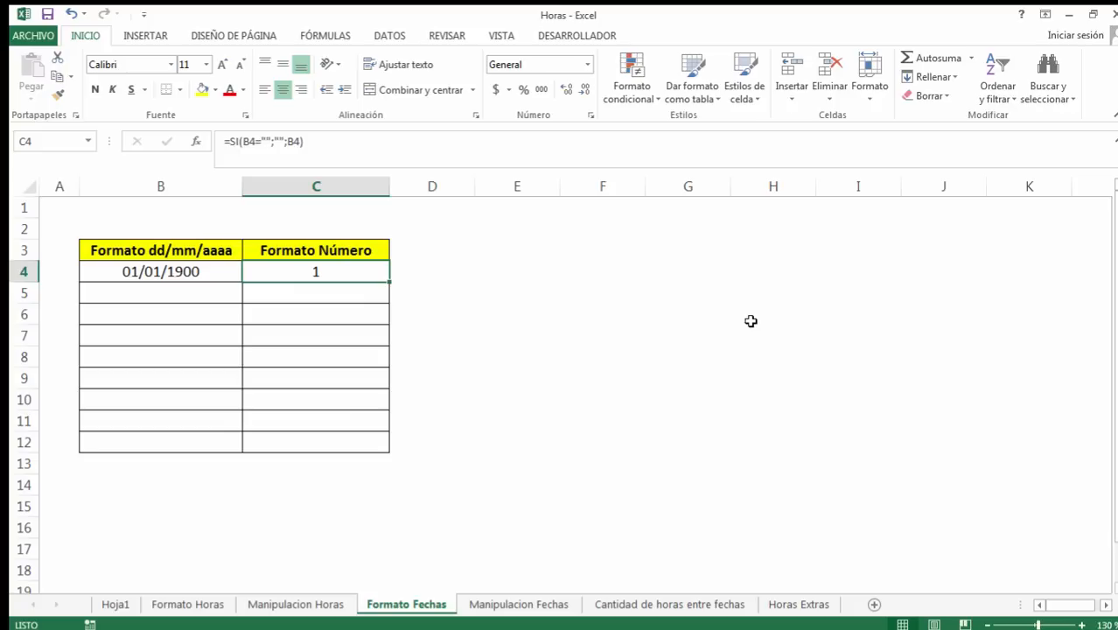
pyautogui.click(186, 296)
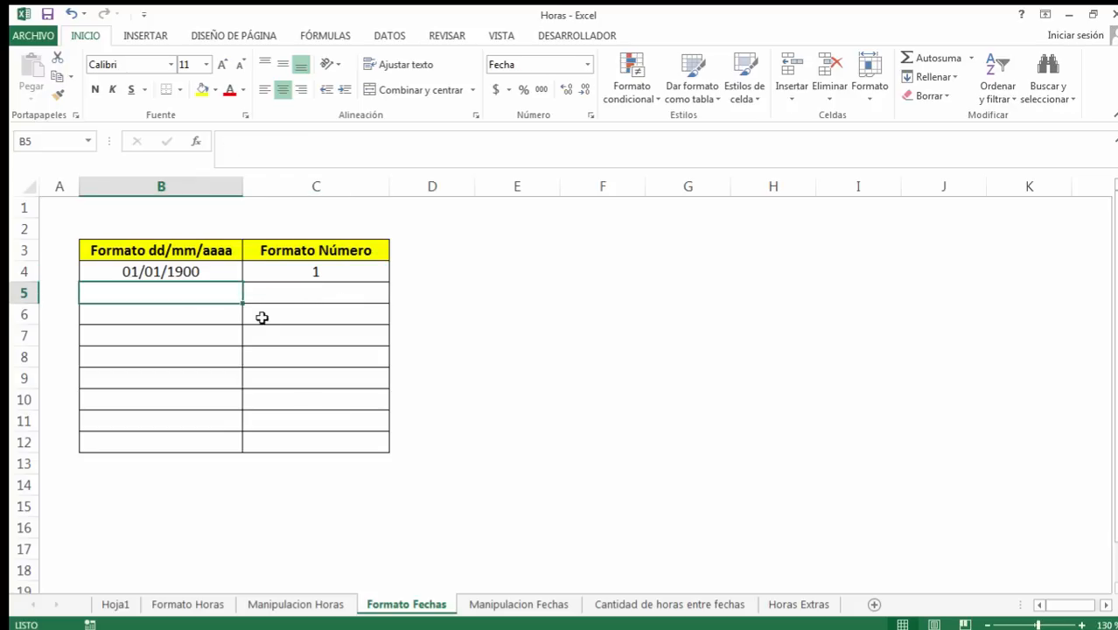
pyautogui.write('2/01/190')
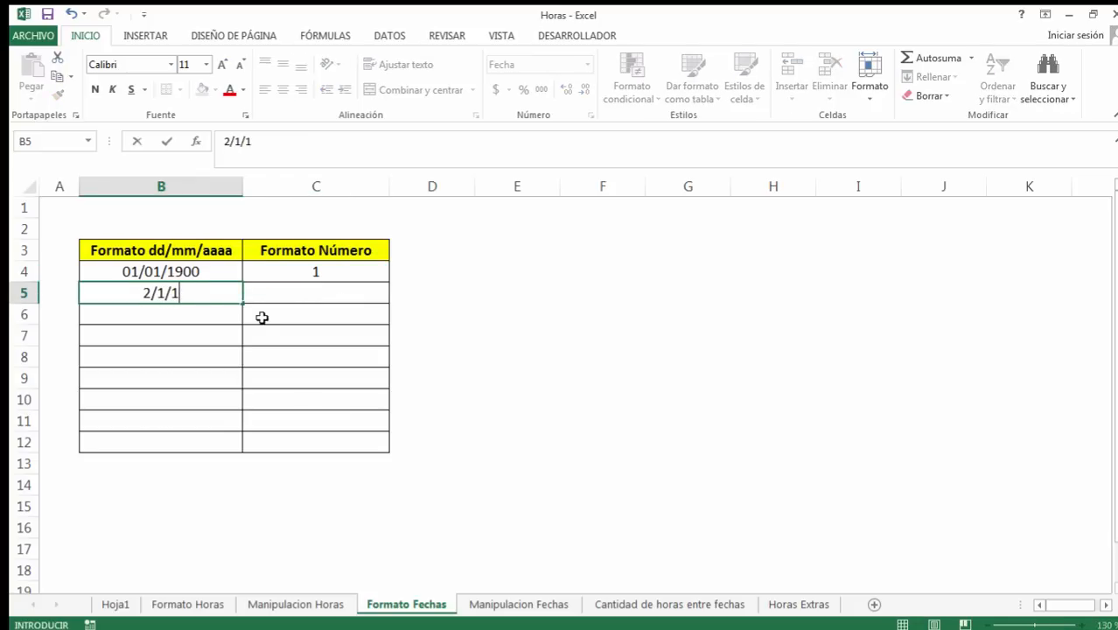
pyautogui.write('00')
pyautogui.press('Tab')
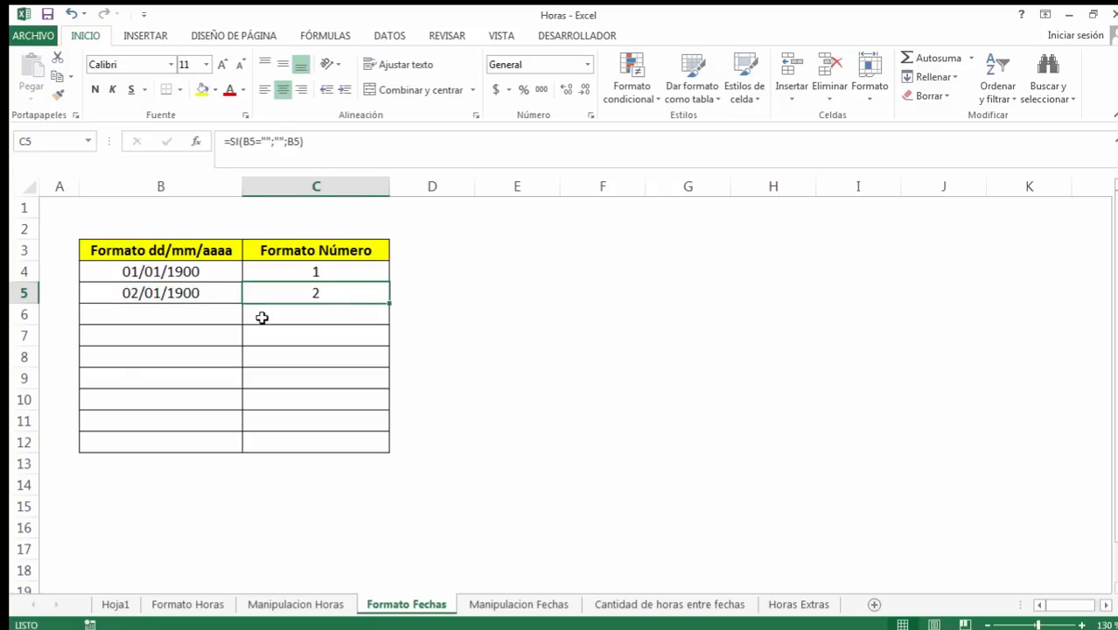
# Step: Enter the date 15/12/2015 in B6 of the date format column
pyautogui.click(168, 318)
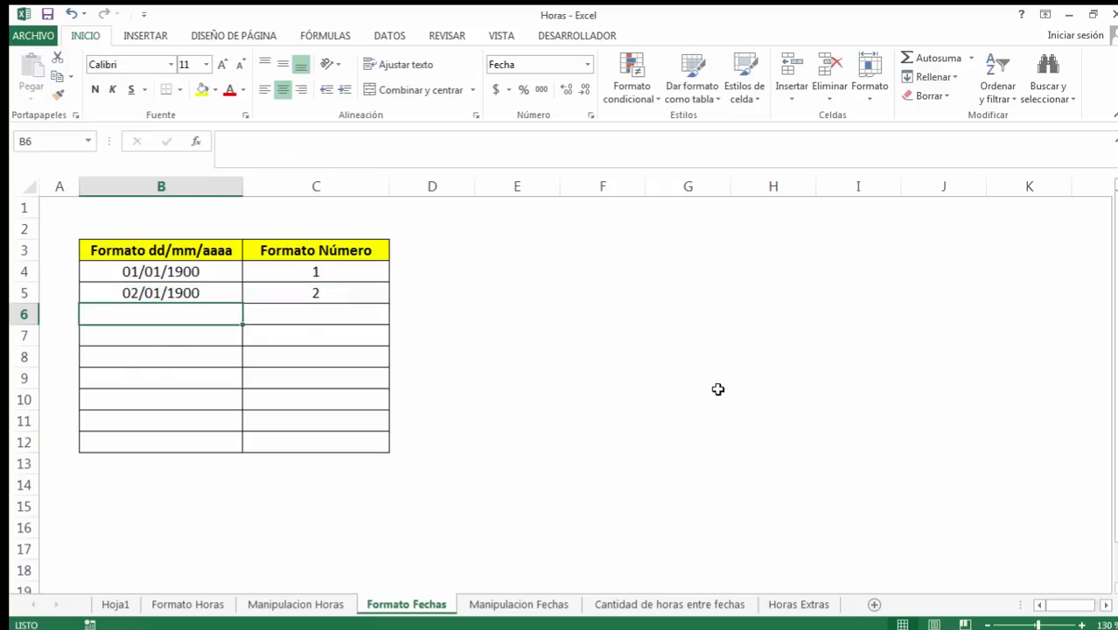
pyautogui.write('15/12/')
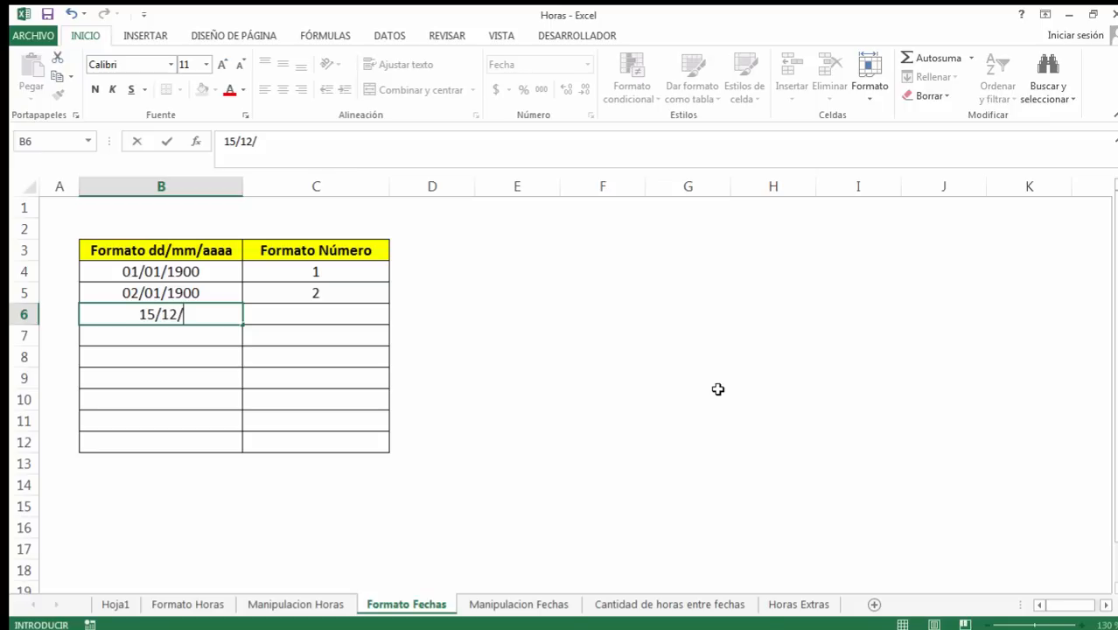
pyautogui.write('2015')
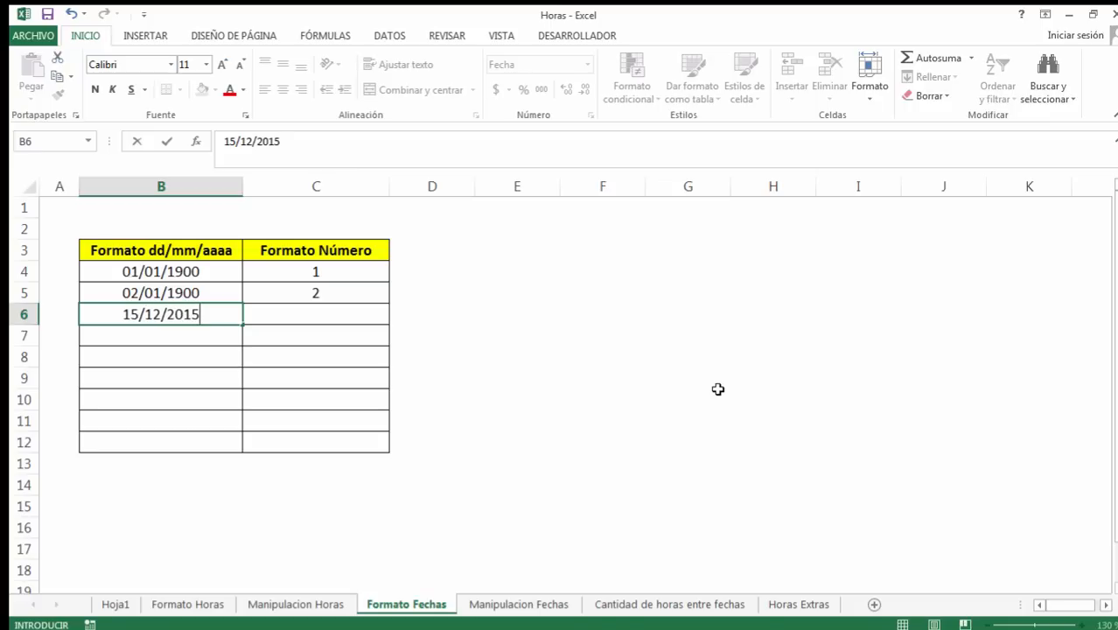
pyautogui.press('Tab')
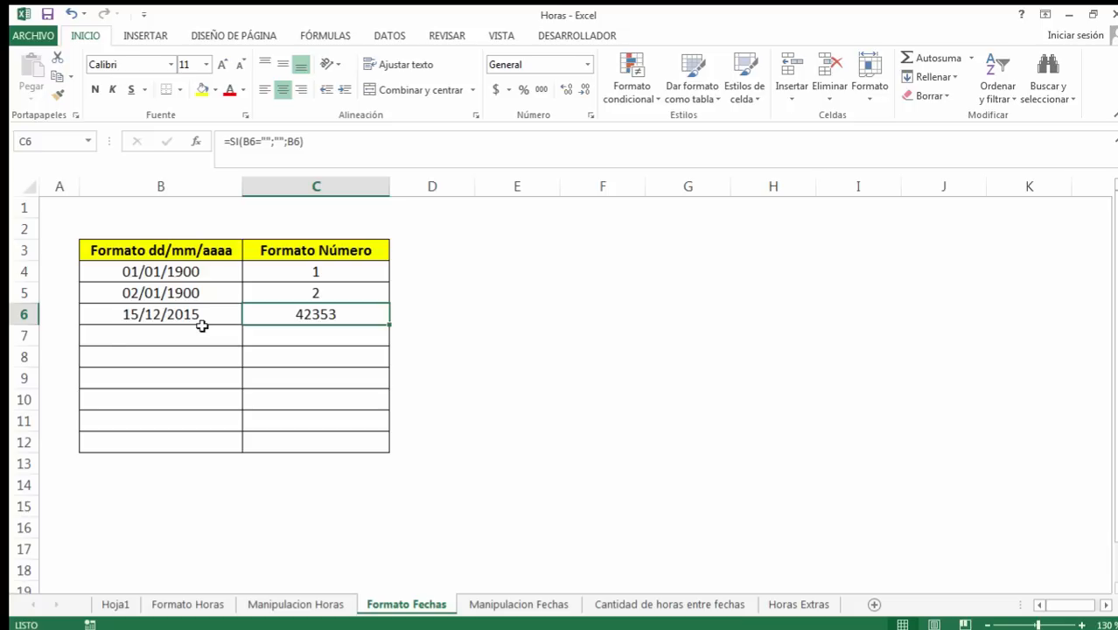
# Step: On the Manipulacion Fechas sheet, enter 15/01/2015 as the start date and 18/01/2015 as the end date of Proyecto 1
pyautogui.click(549, 606)
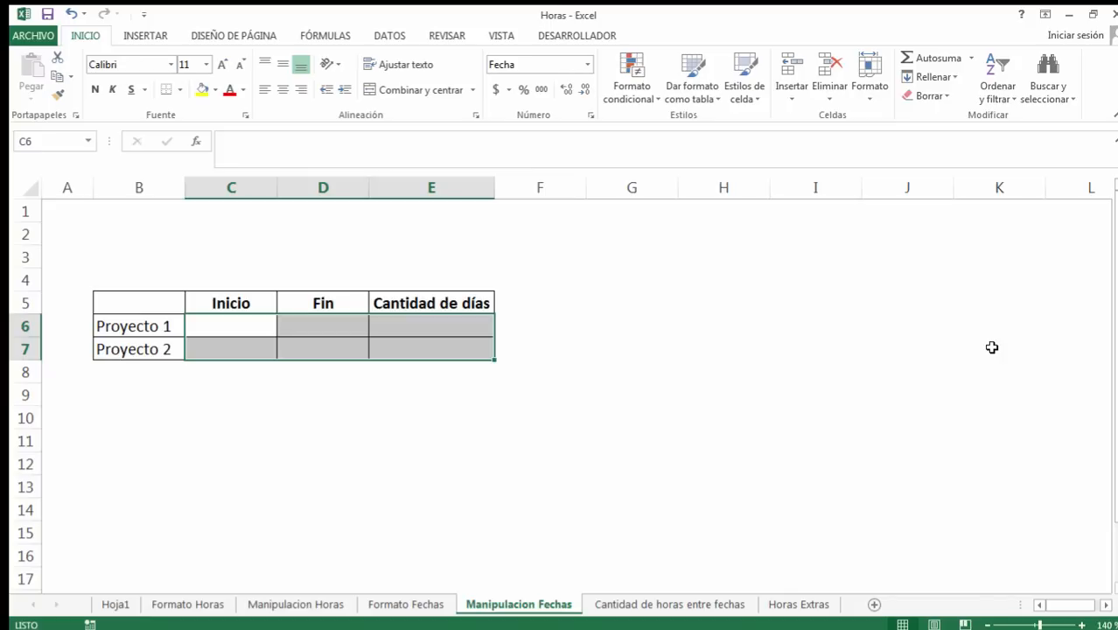
pyautogui.click(245, 332)
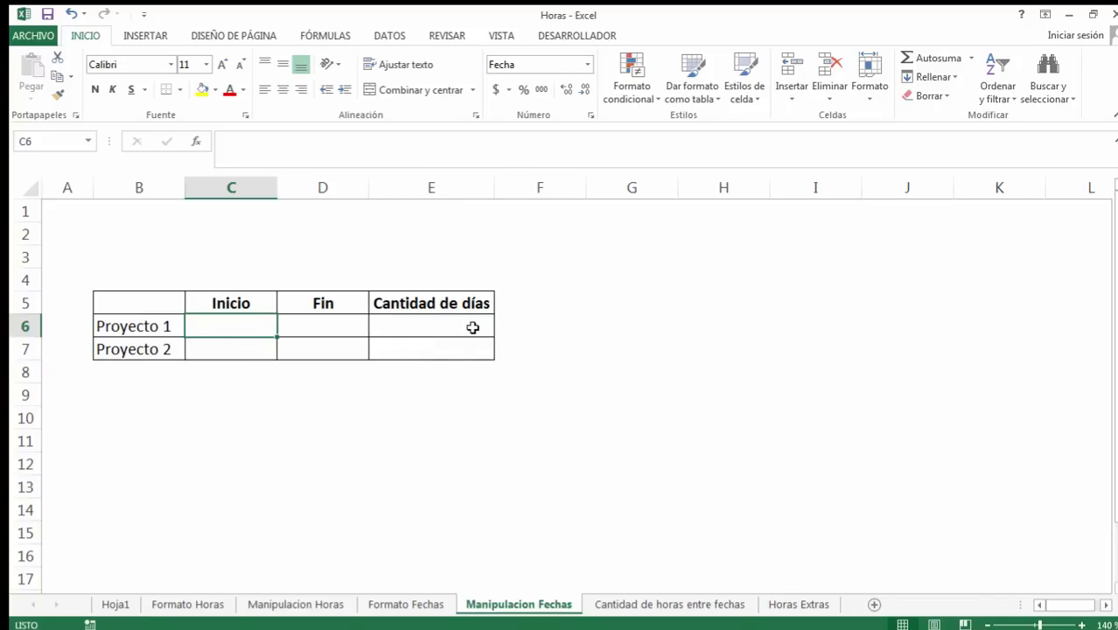
pyautogui.write('15/')
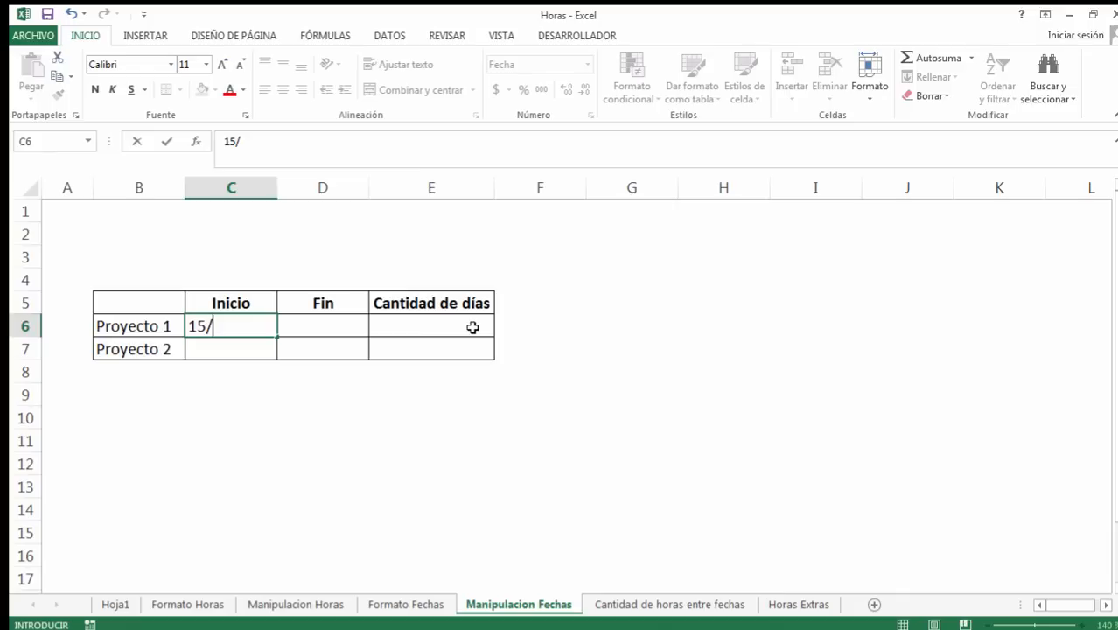
pyautogui.write('01/2015')
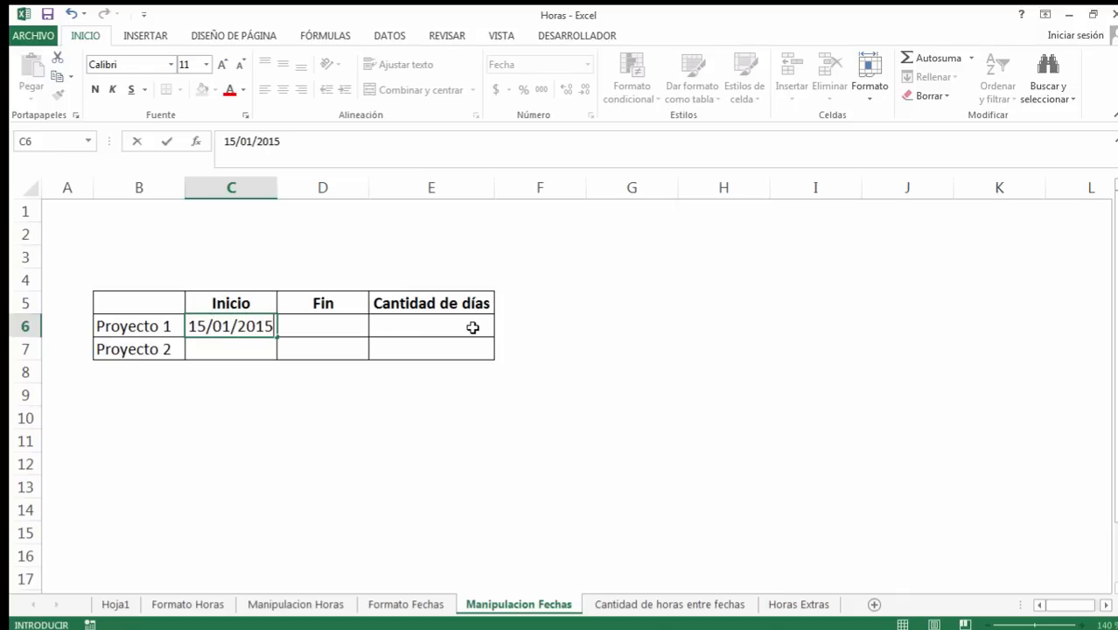
pyautogui.press('Tab')
pyautogui.write('18/')
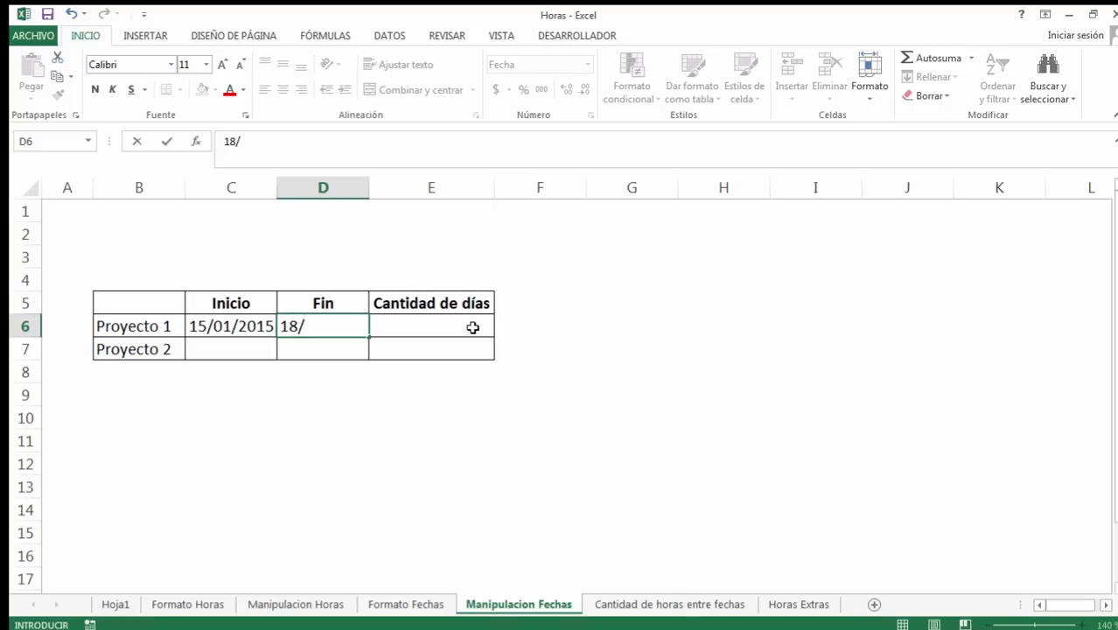
pyautogui.write('01/2015')
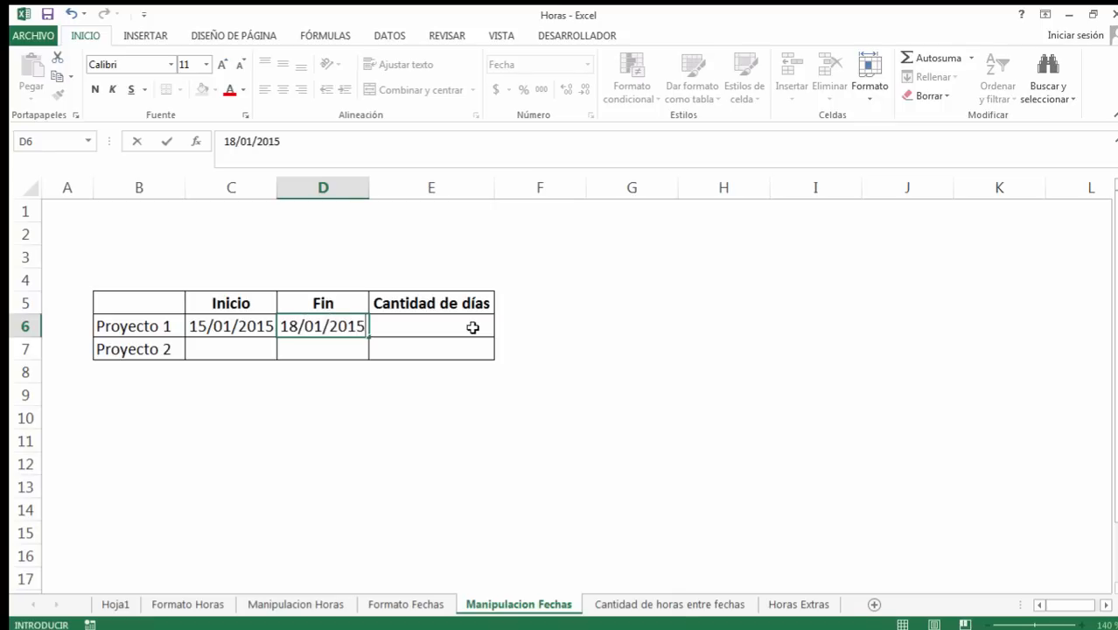
# Step: Calculate the number of days for Proyecto 1 in E6 with the formula =D6-C6
pyautogui.click(473, 328)
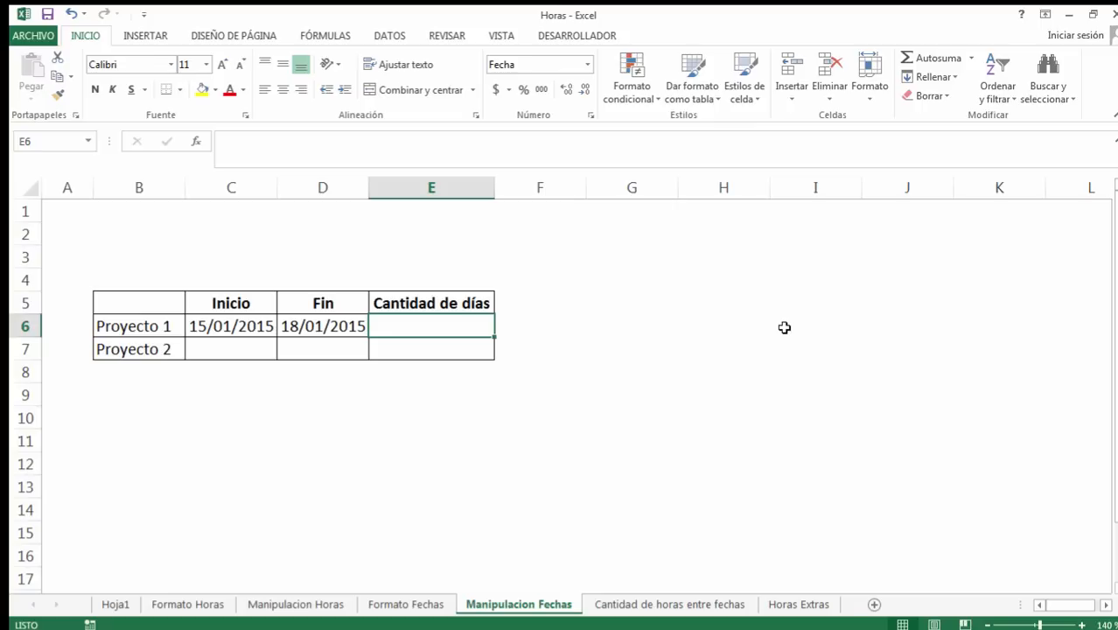
pyautogui.write('=')
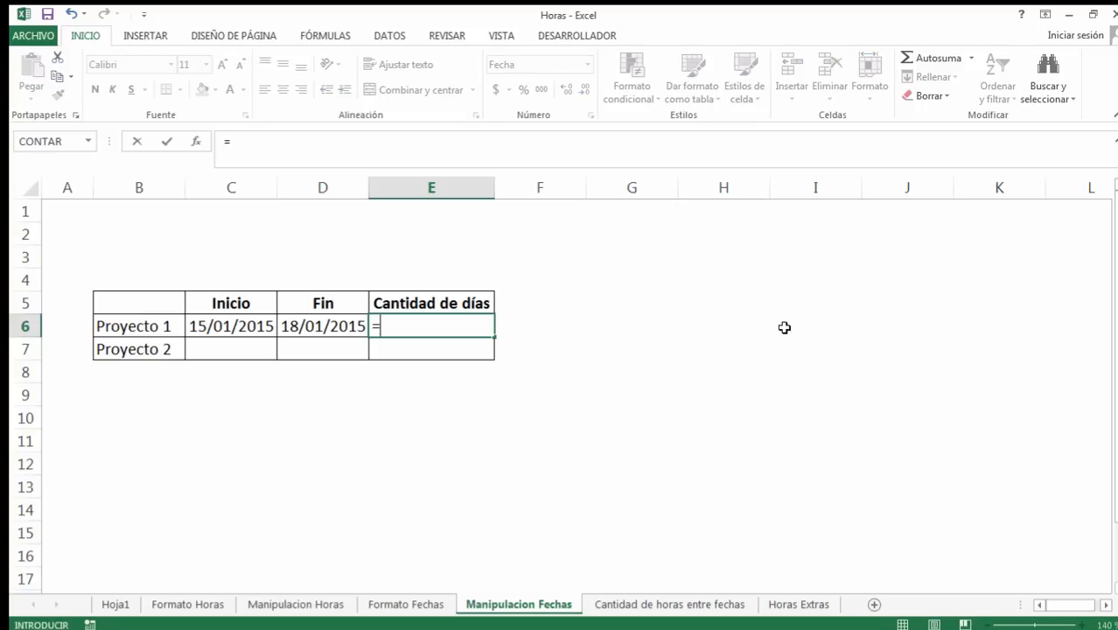
pyautogui.click(322, 325)
pyautogui.write('-')
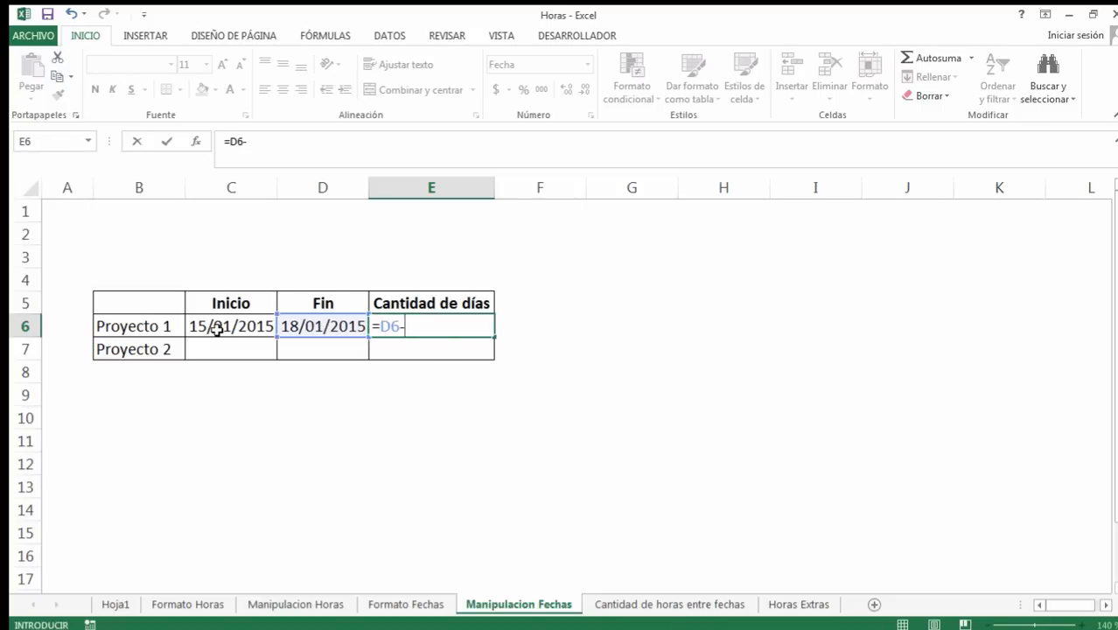
pyautogui.click(219, 327)
pyautogui.press('Return')
# Step: Change the format of the day count in E6 to Número
pyautogui.press('Up')
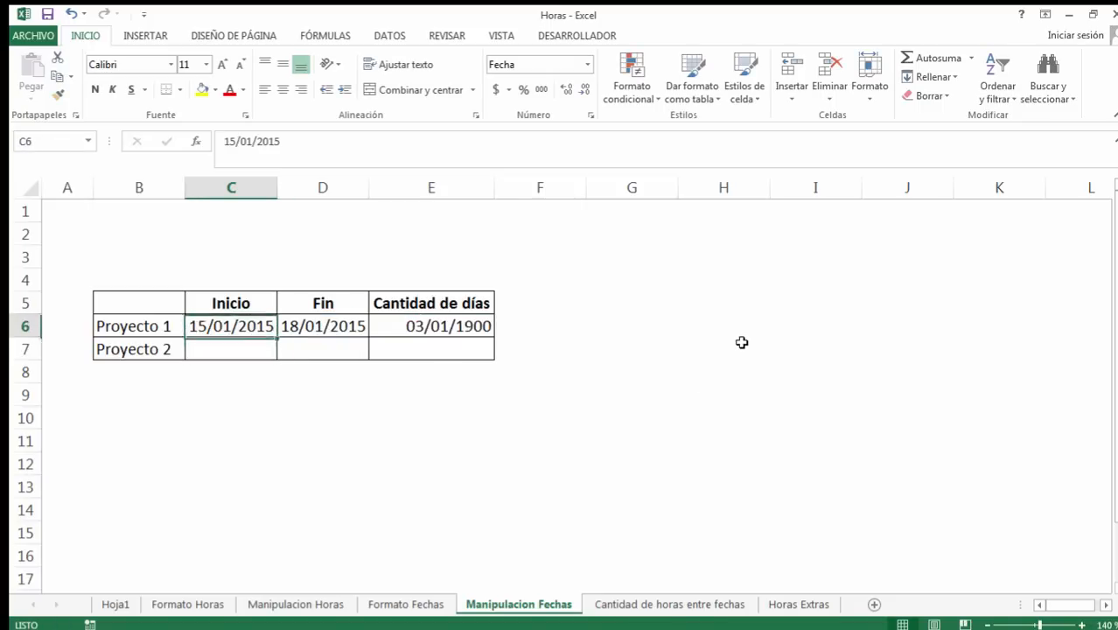
pyautogui.press('Right')
pyautogui.press('Right')
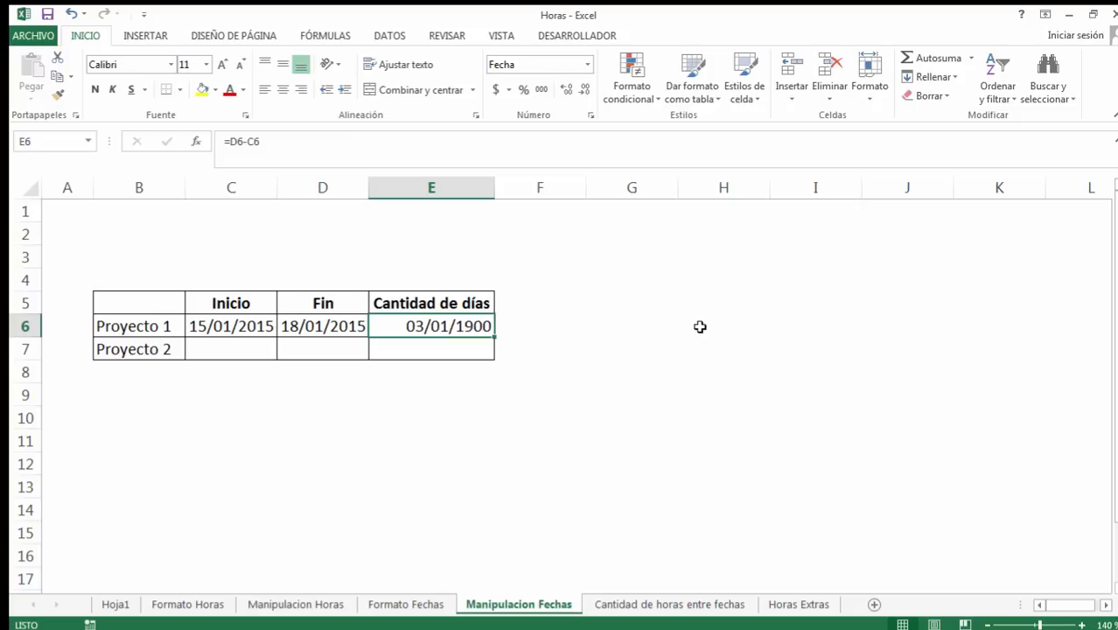
pyautogui.click(587, 66)
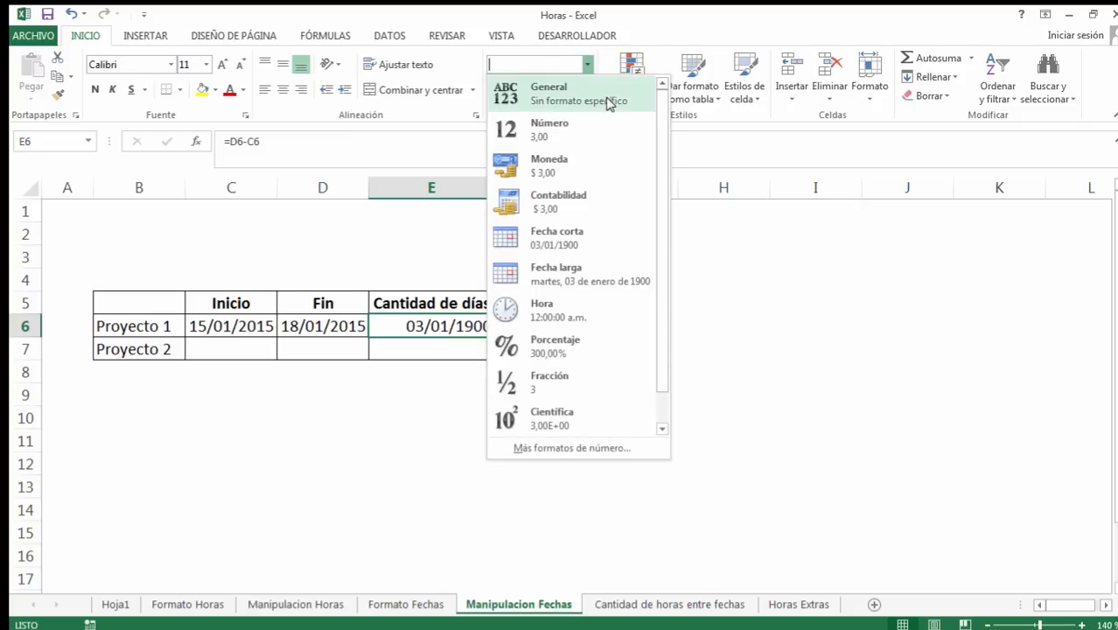
pyautogui.click(616, 140)
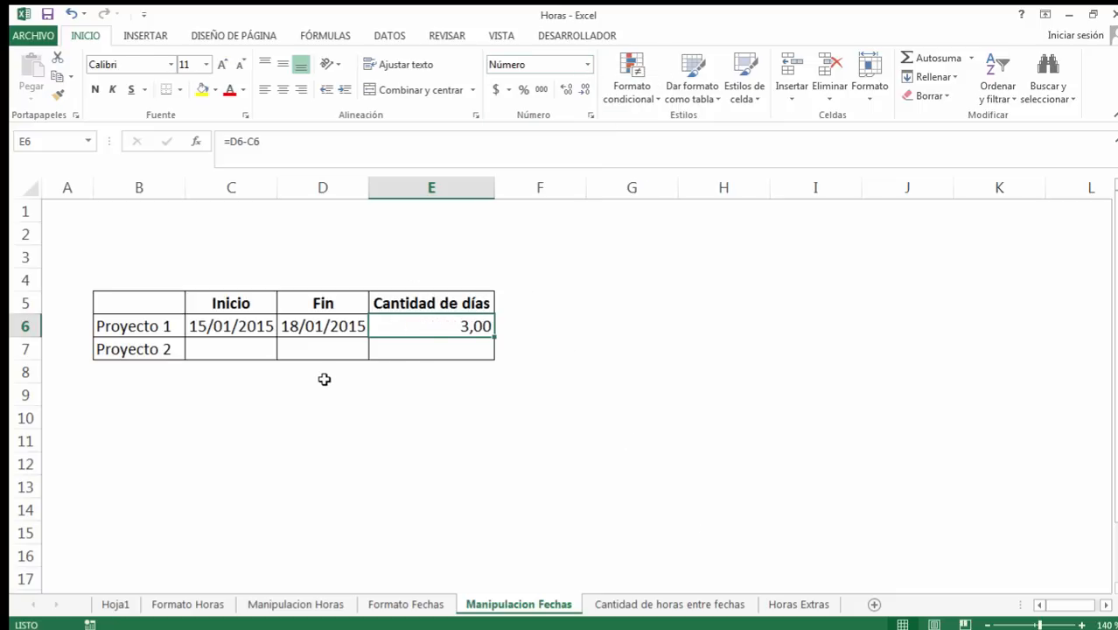
# Step: Enter 19/02/2014 as the start date and 19/02/2015 as the end date of Proyecto 2
pyautogui.click(248, 350)
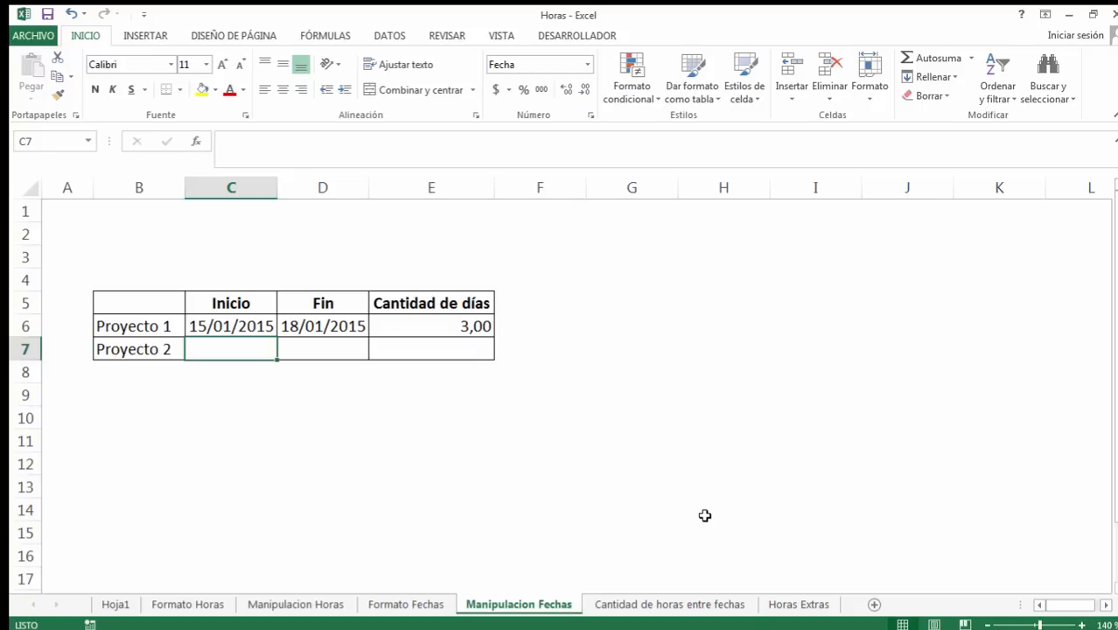
pyautogui.write('19/')
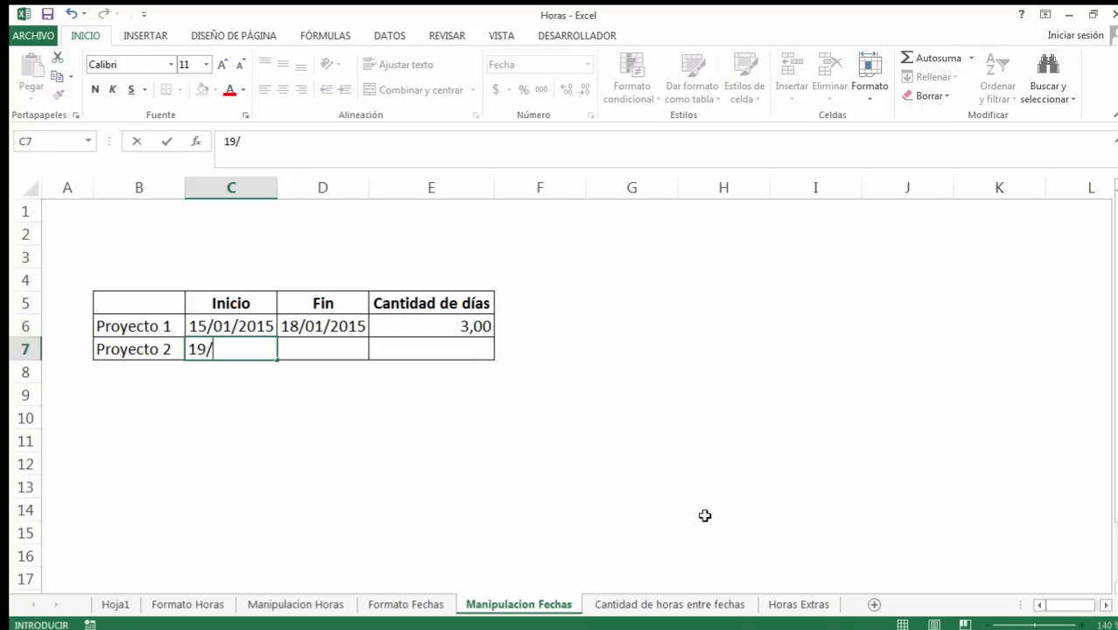
pyautogui.write('02/2014')
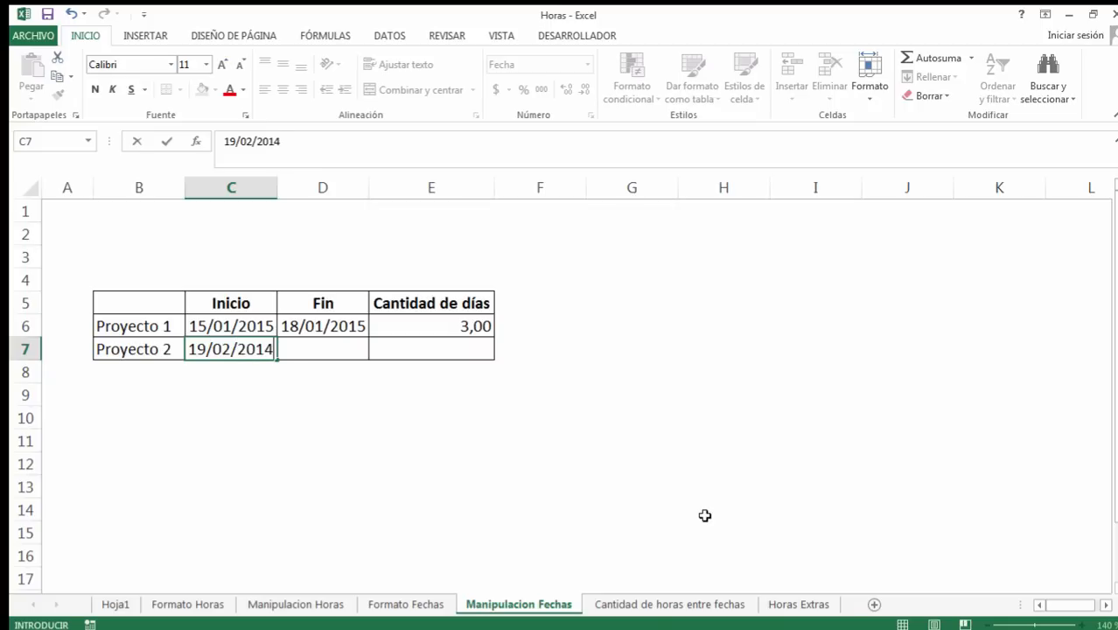
pyautogui.press('Tab')
pyautogui.write('19/02')
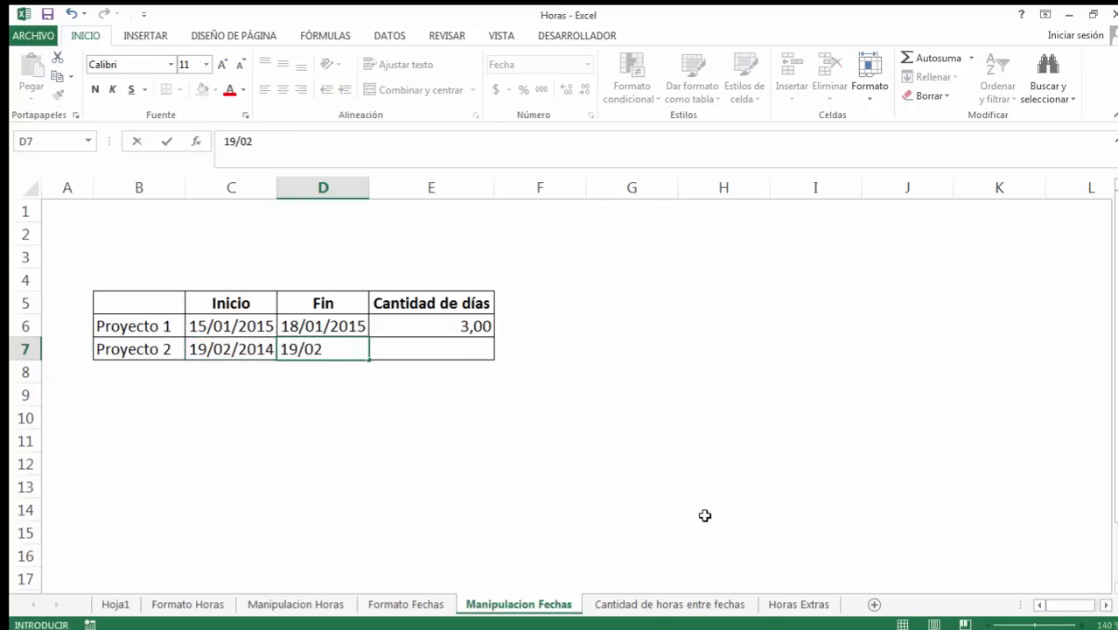
pyautogui.write('/2015')
pyautogui.press('Tab')
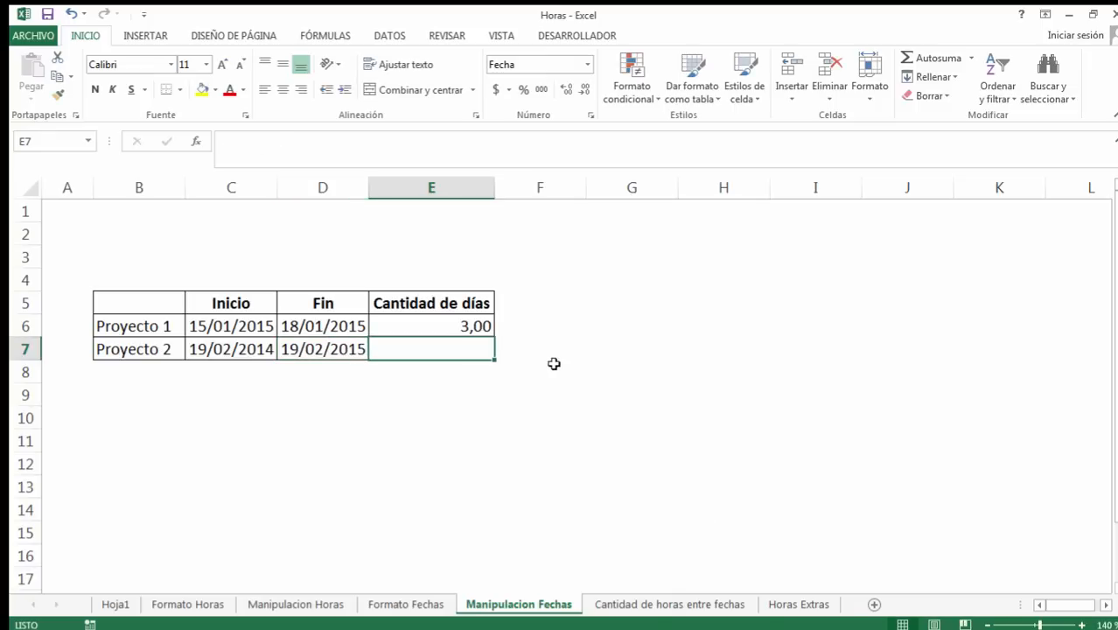
# Step: Calculate the number of days for Proyecto 2 in E7 with the formula =D7-C7
pyautogui.click(457, 325)
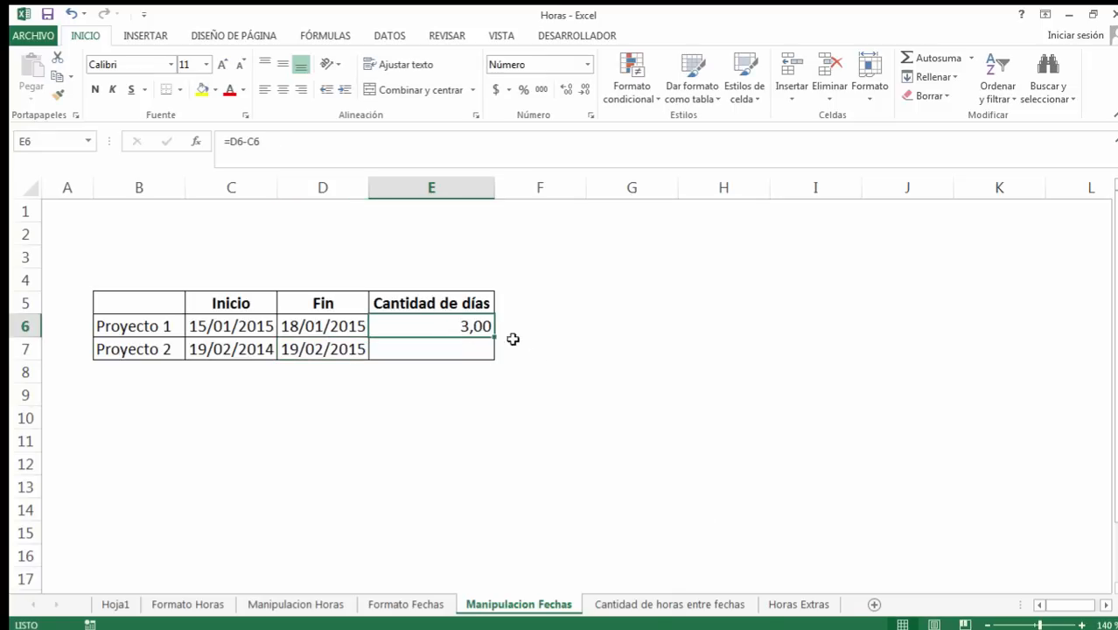
pyautogui.click(461, 350)
pyautogui.write('=')
pyautogui.press('Left')
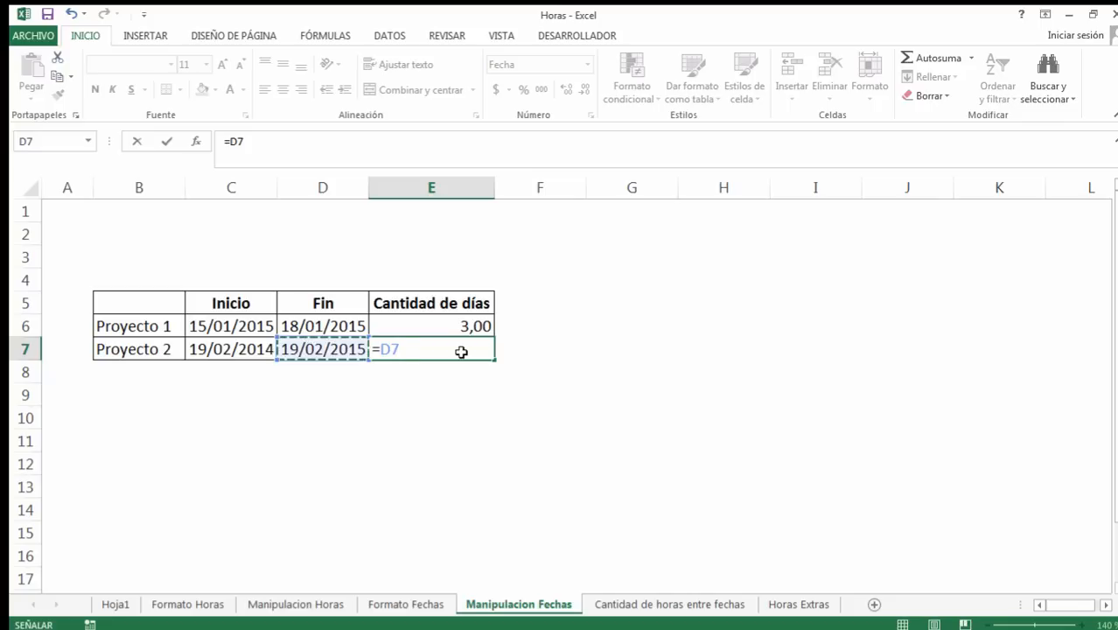
pyautogui.write('-')
pyautogui.press('Left')
pyautogui.press('Left')
pyautogui.press('Return')
# Step: Change the format of the Proyecto 2 day count in E7 to Número
pyautogui.click(461, 350)
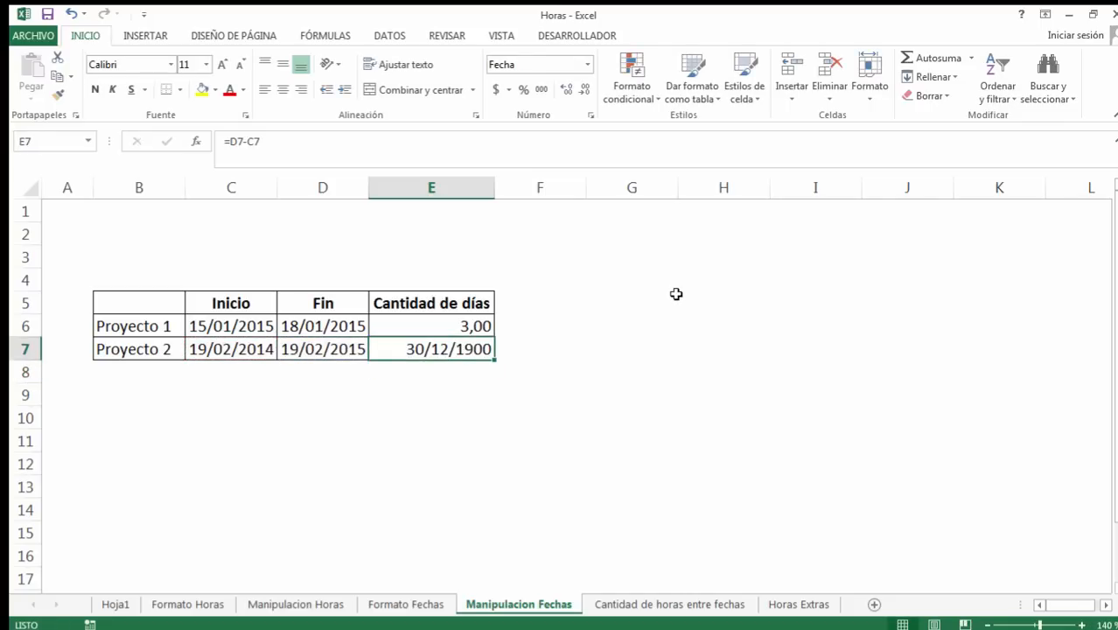
pyautogui.click(587, 65)
pyautogui.click(586, 119)
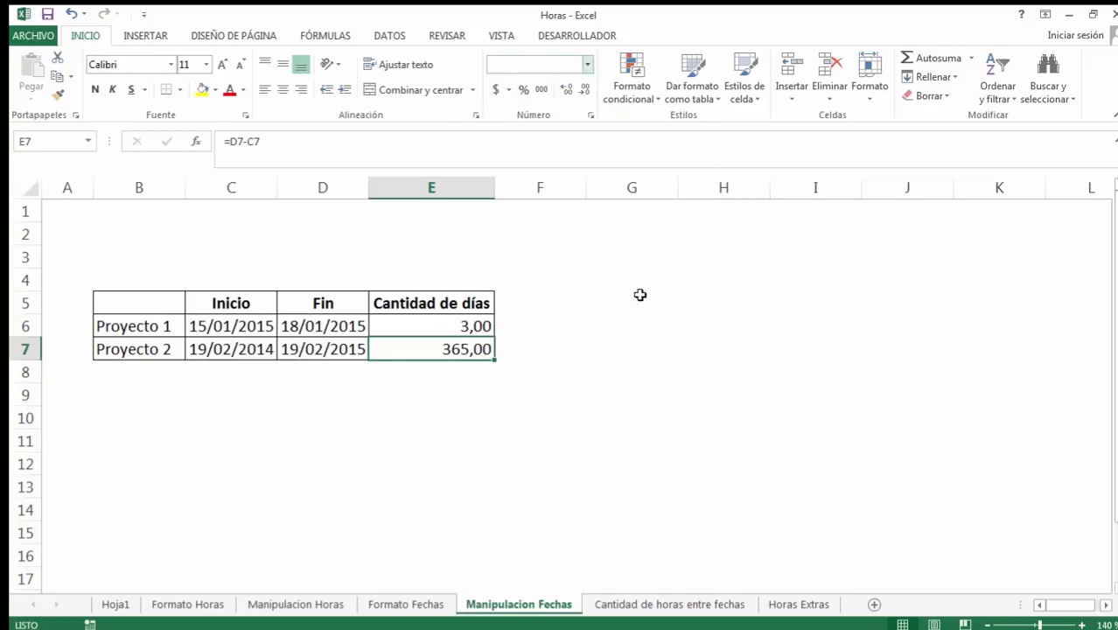
# Step: On the Cantidad de horas entre fechas sheet, calculate the worked hours in D5 with the formula =C5-B5
pyautogui.click(667, 604)
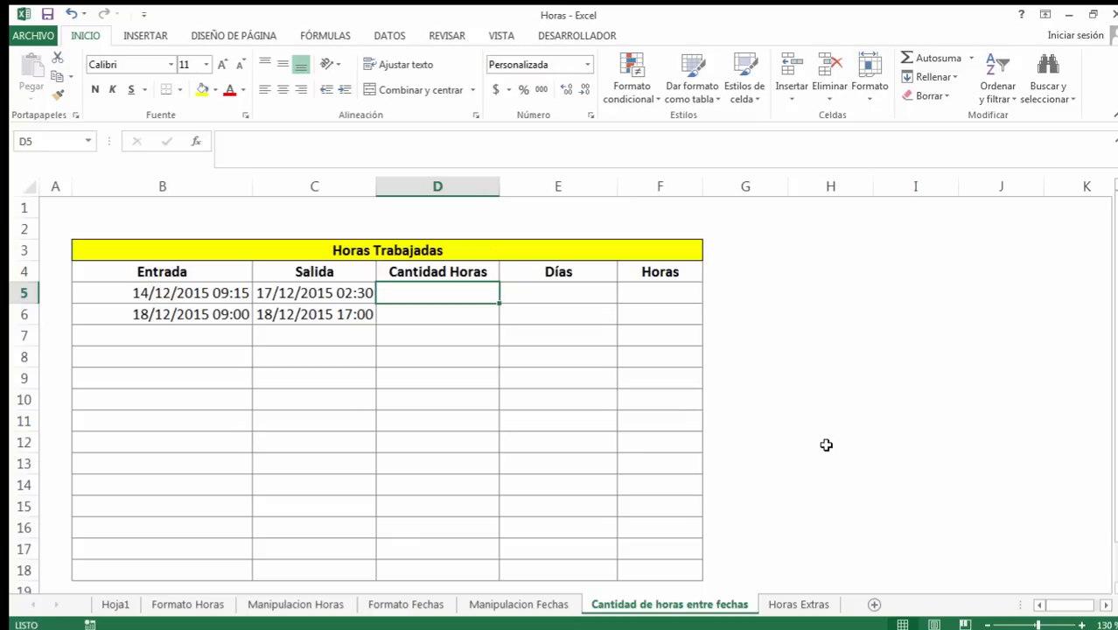
pyautogui.write('=')
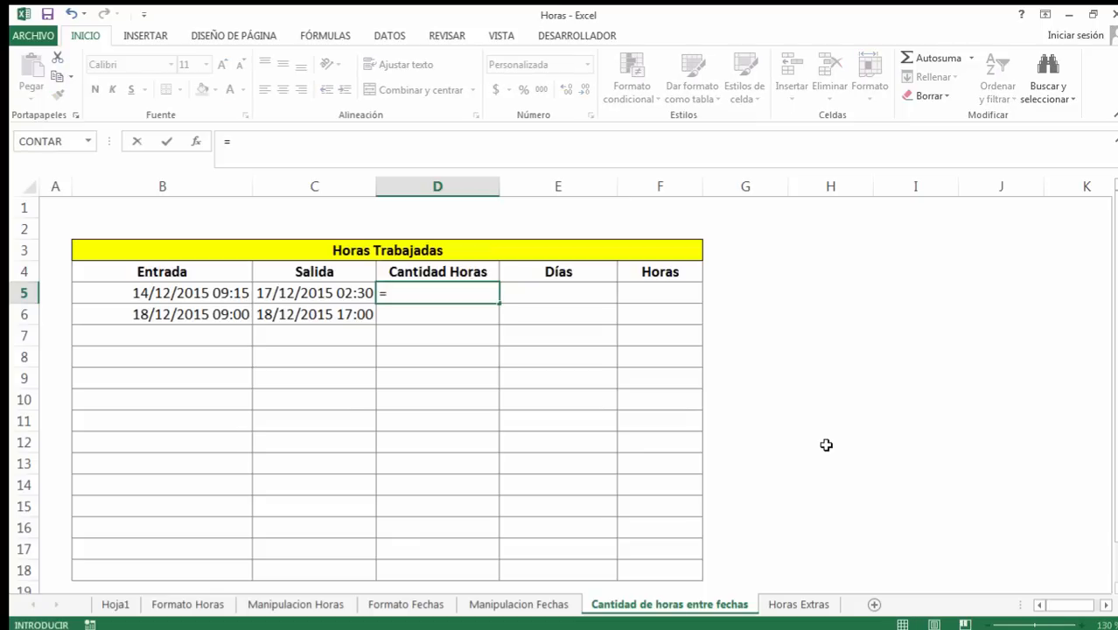
pyautogui.click(341, 293)
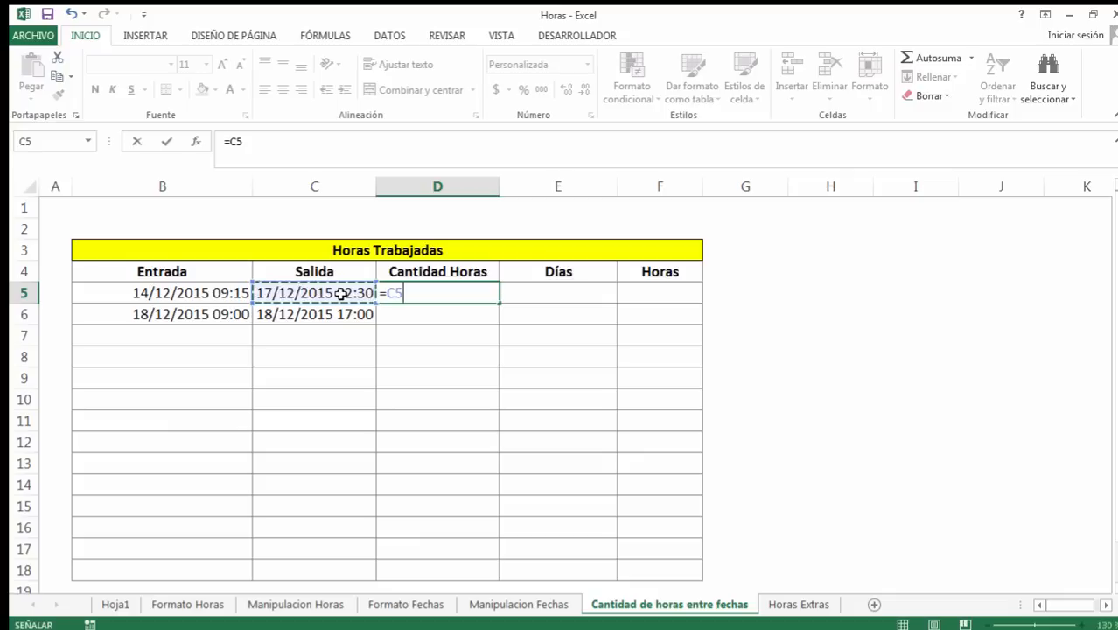
pyautogui.write('-')
pyautogui.click(198, 291)
pyautogui.hotkey('ctrl', 'Return')
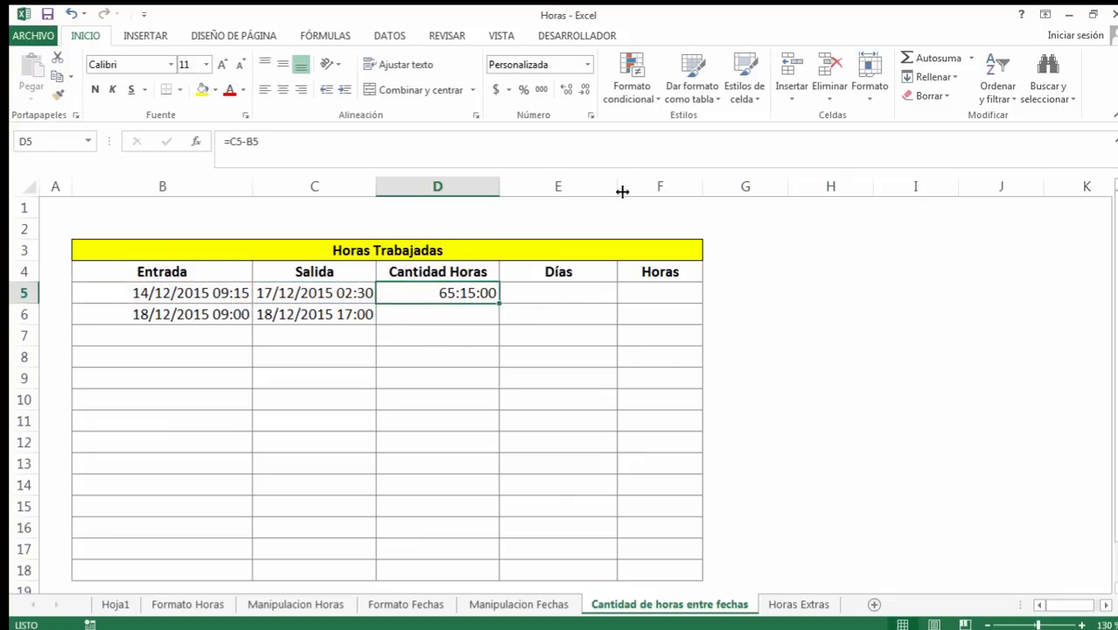
# Step: Check the custom number format [h]:mm:ss of the worked hours in D5 and accept it
pyautogui.click(590, 66)
pyautogui.click(589, 455)
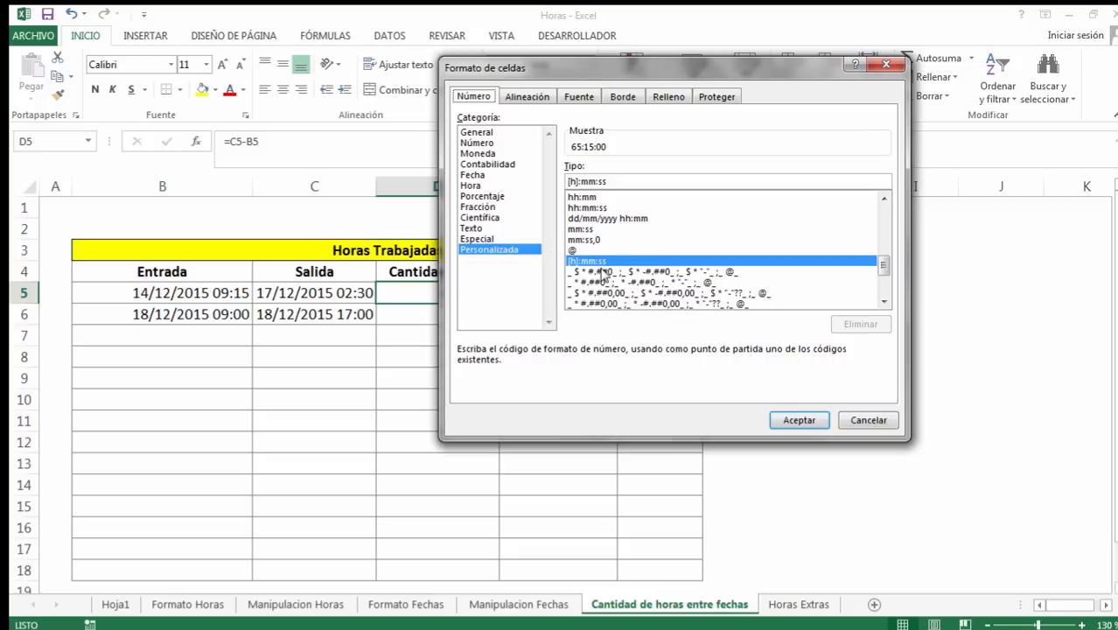
pyautogui.click(795, 421)
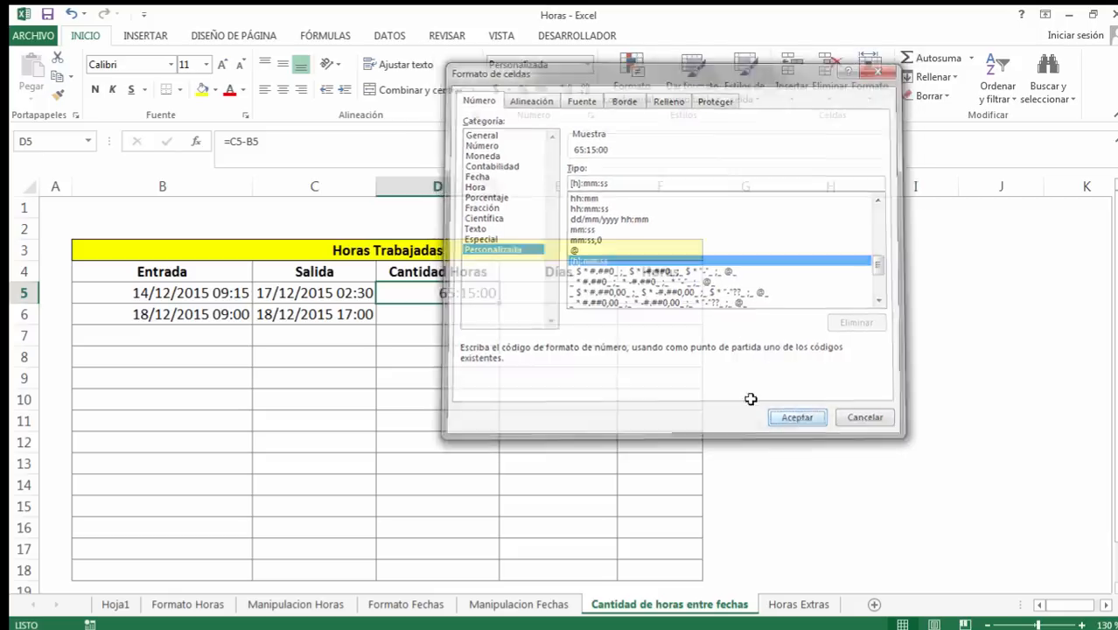
# Step: Fill the worked hours formula from D5 down to D6
pyautogui.click(320, 316)
pyautogui.click(469, 292)
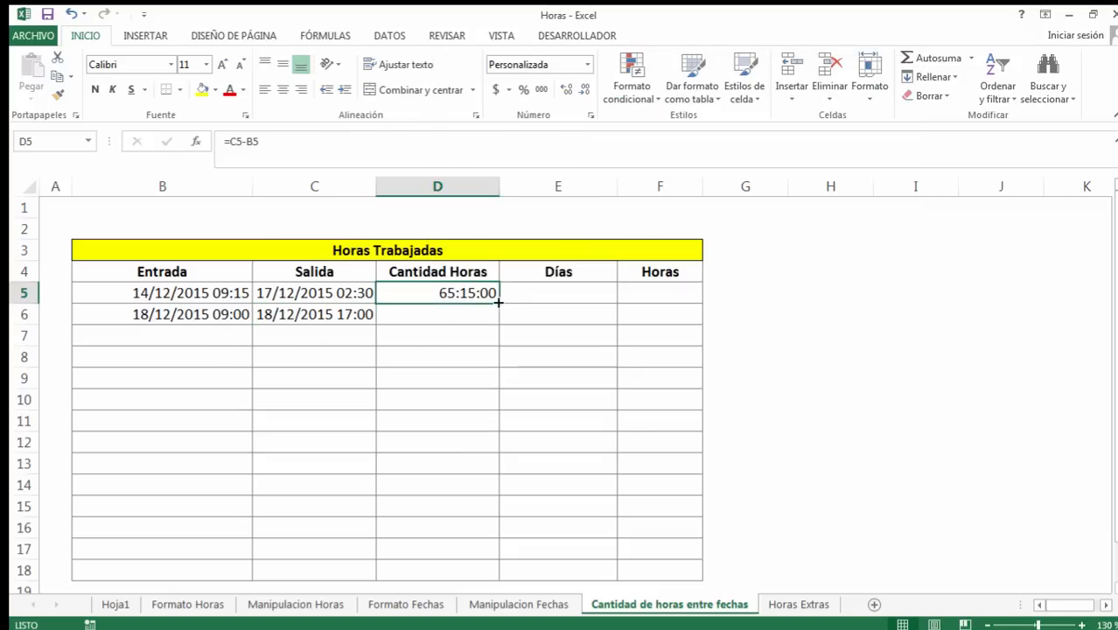
pyautogui.moveTo(497, 302); pyautogui.dragTo(493, 323)
pyautogui.click(467, 317)
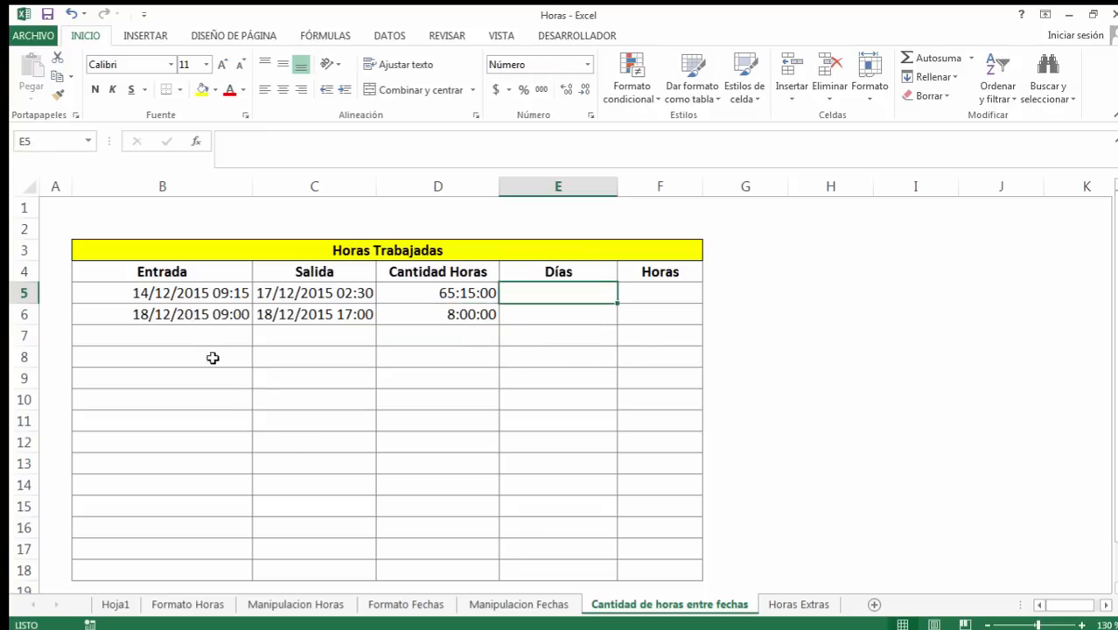
# Step: Copy the entry and exit date-times from B5:C5 to B8:C8 and change the format of the copies to Número
pyautogui.click(215, 363)
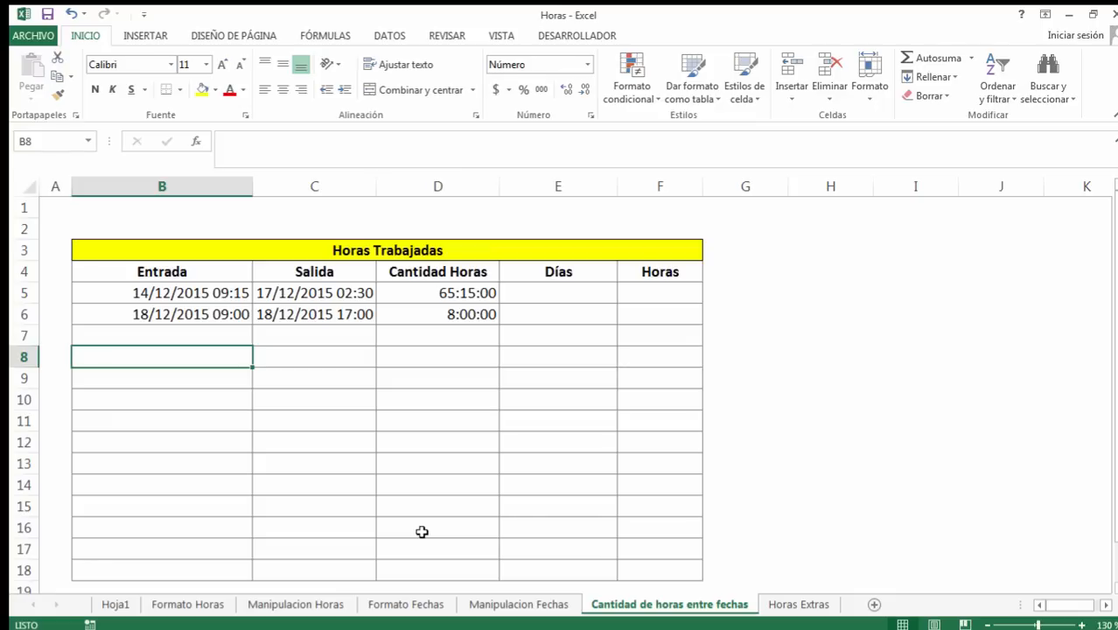
pyautogui.click(160, 294)
pyautogui.moveTo(160, 294); pyautogui.dragTo(266, 300)
pyautogui.hotkey('ctrl', 'c')
pyautogui.click(164, 358)
pyautogui.hotkey('ctrl', 'v')
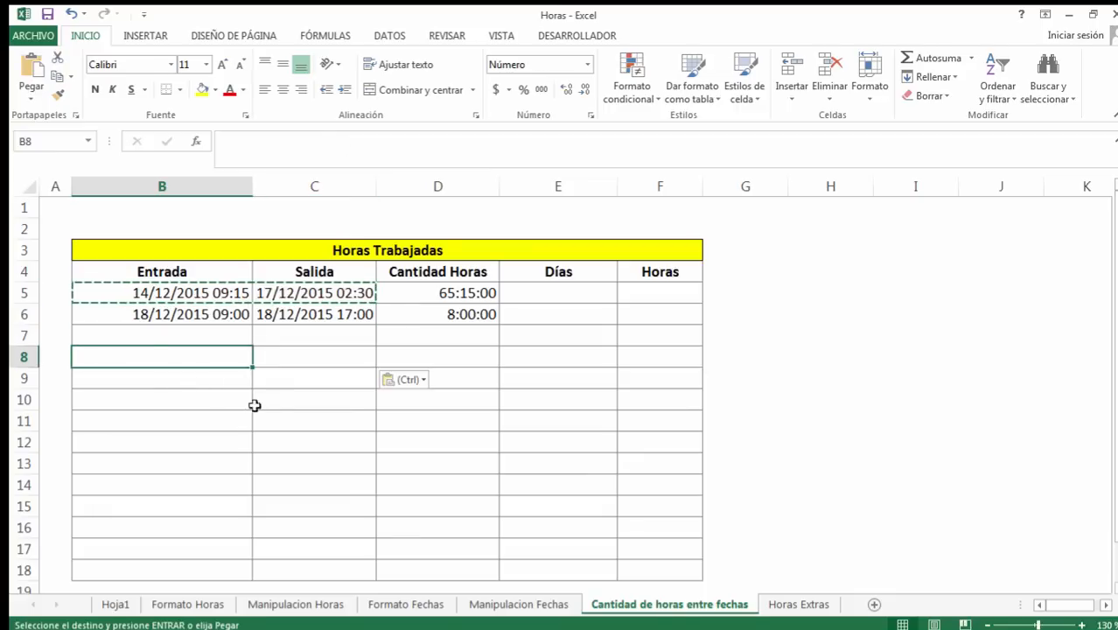
pyautogui.click(587, 64)
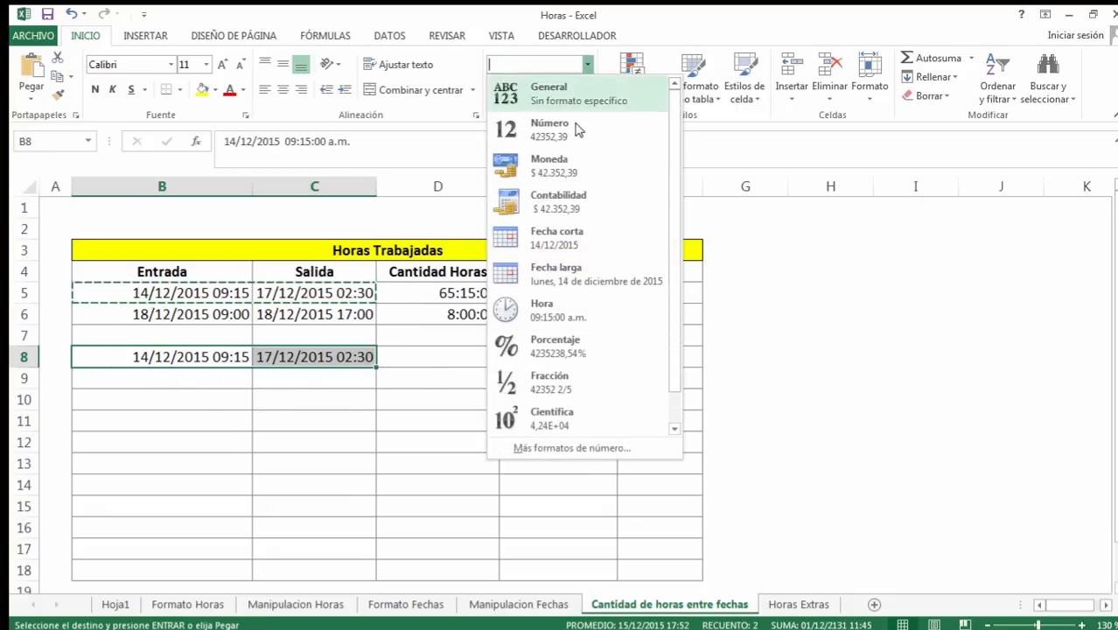
pyautogui.click(576, 127)
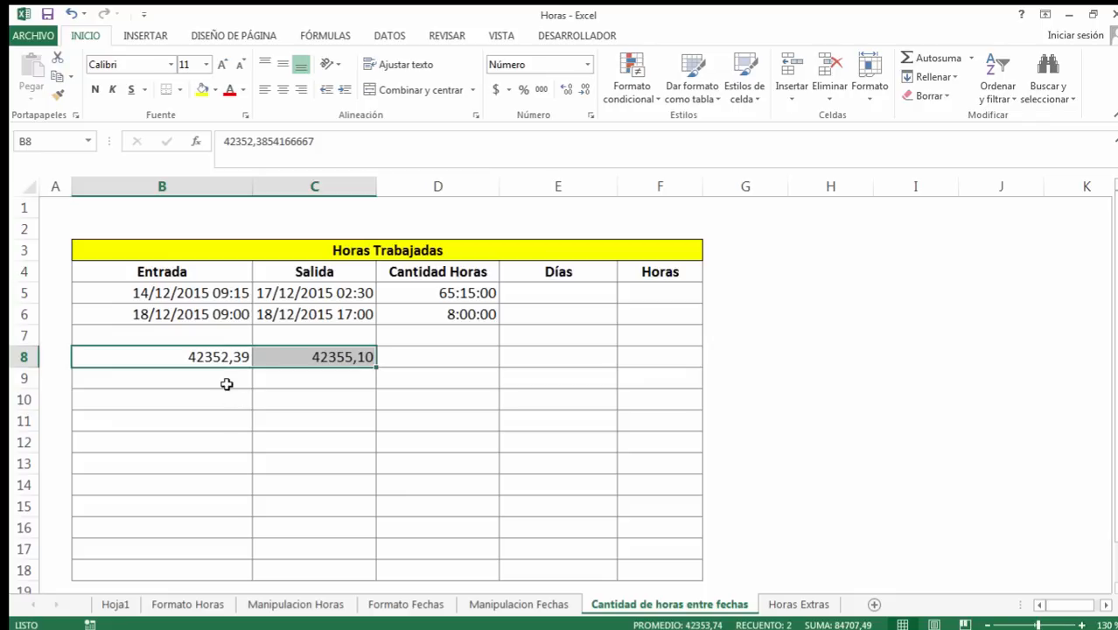
# Step: Calculate the difference between the two numeric date-times in D8 with the formula =C8-B8
pyautogui.click(317, 379)
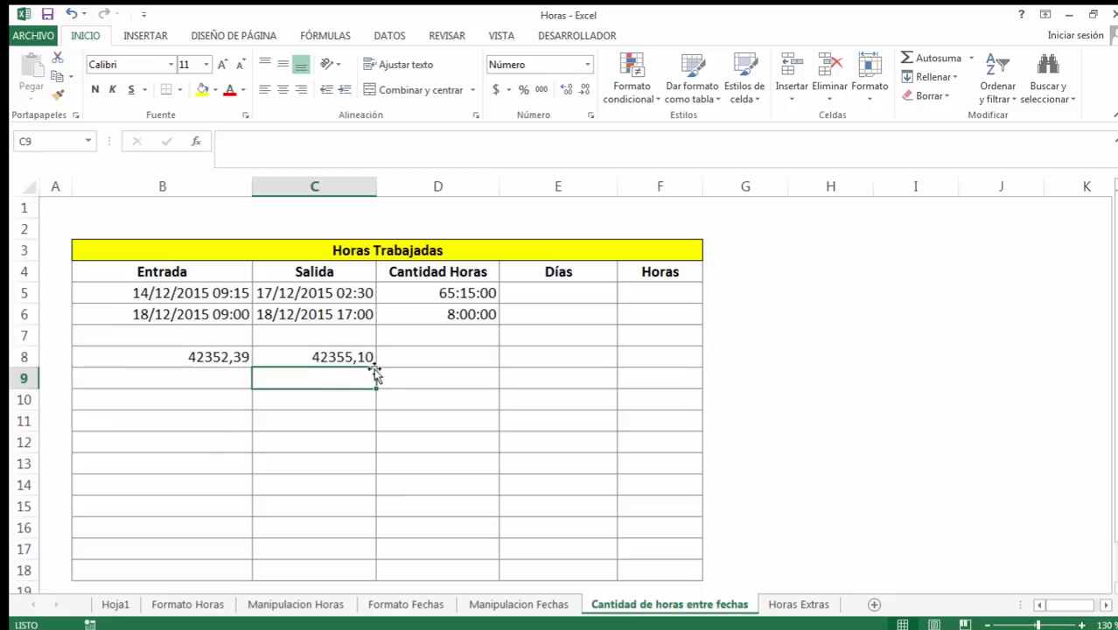
pyautogui.click(373, 293)
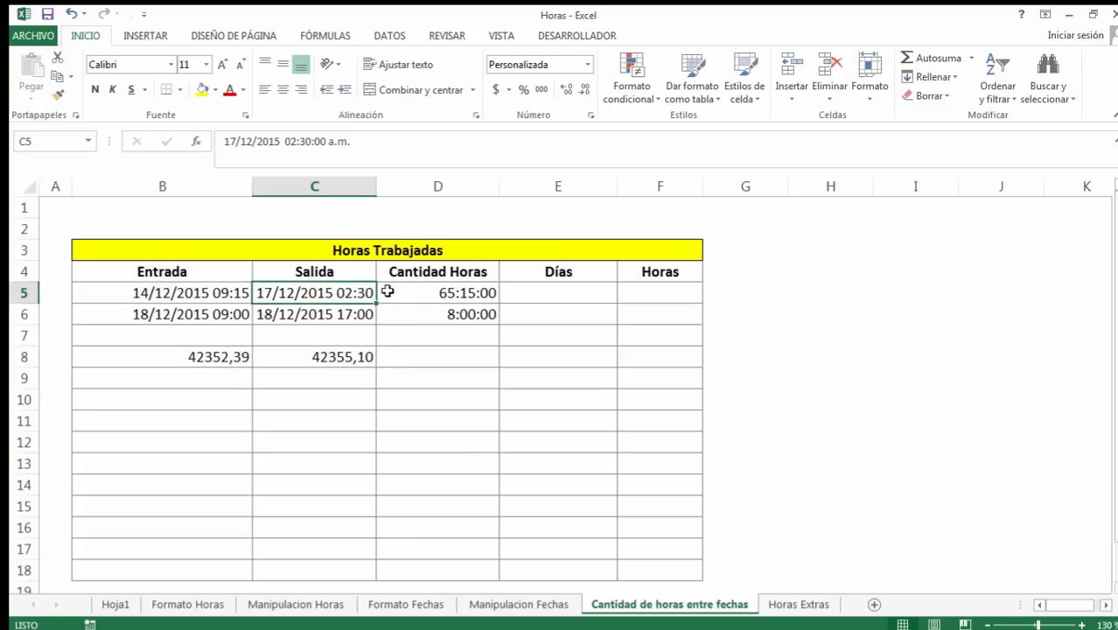
pyautogui.click(226, 358)
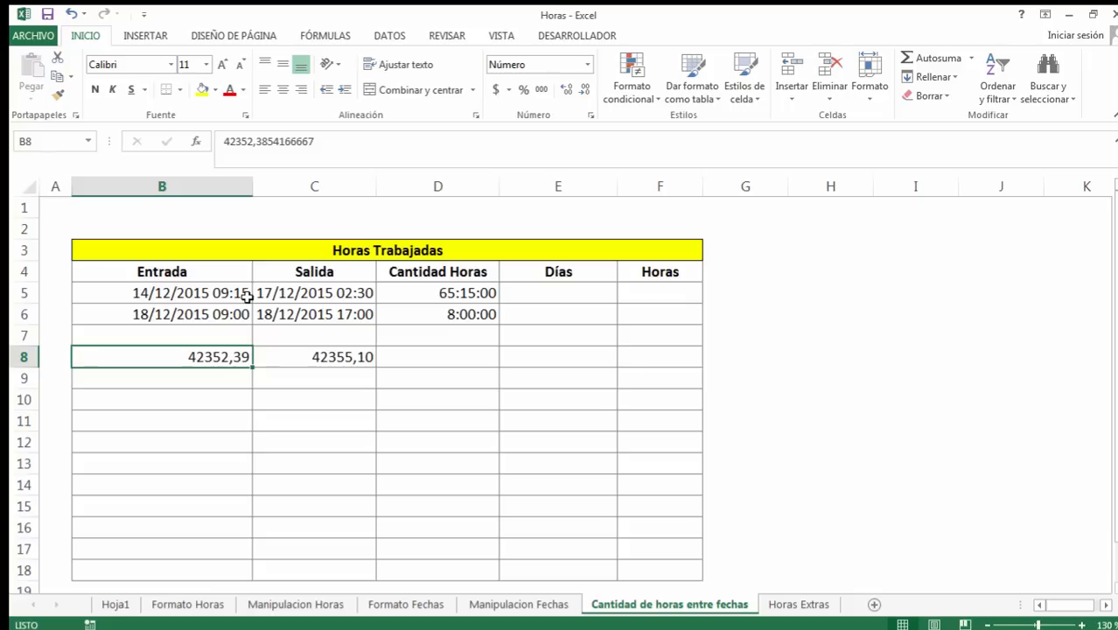
pyautogui.click(441, 354)
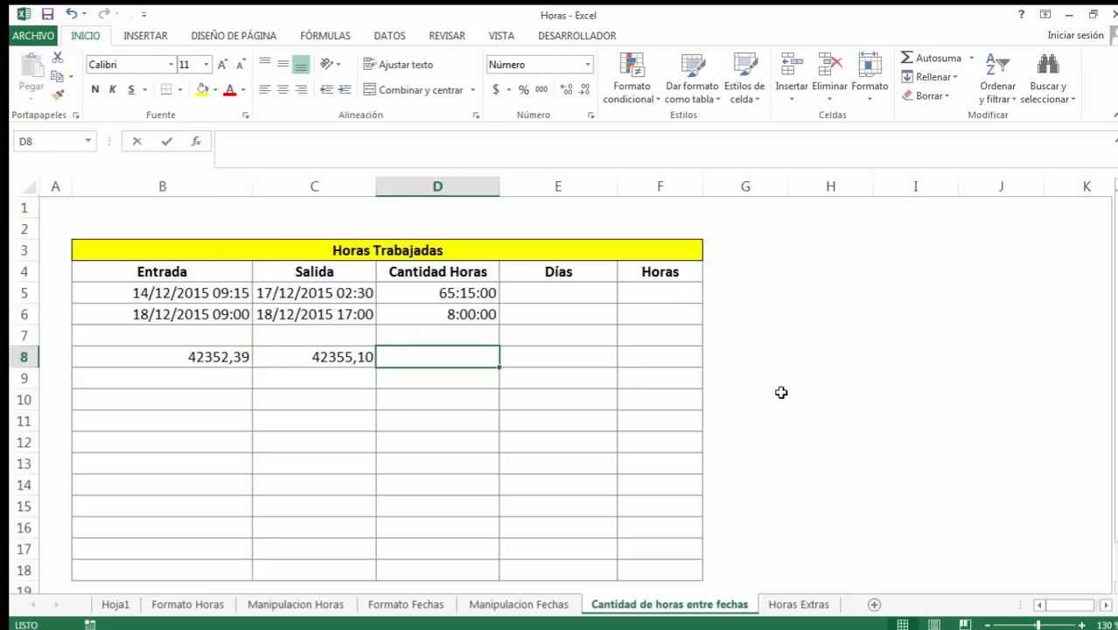
pyautogui.write('=')
pyautogui.press('Left')
pyautogui.write('-')
pyautogui.press('Left')
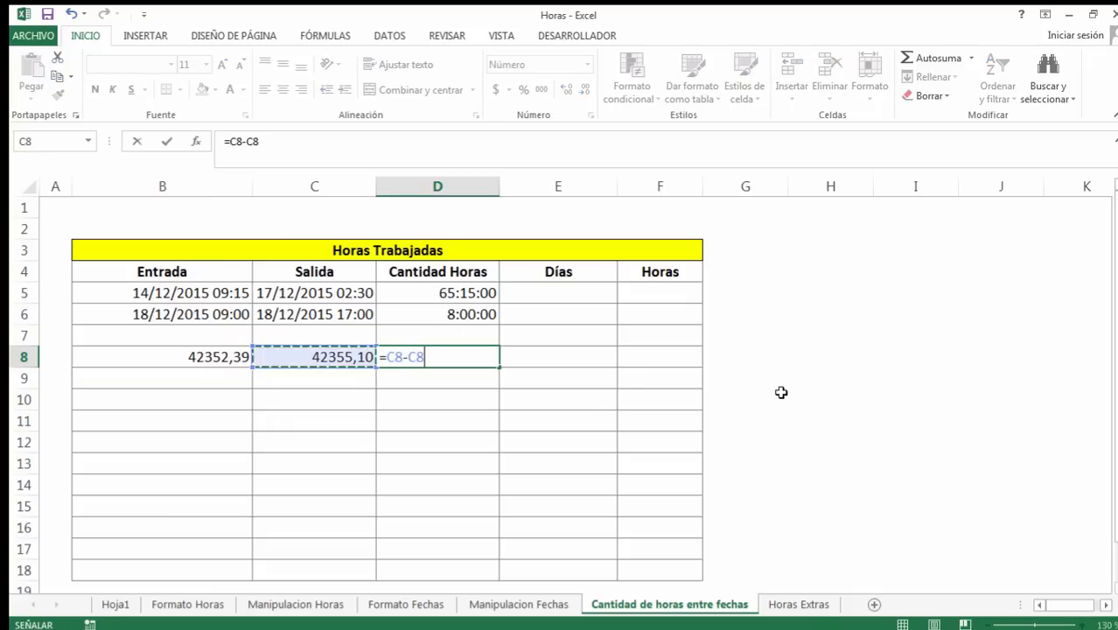
pyautogui.press('Left')
pyautogui.press('Return')
pyautogui.press('Up')
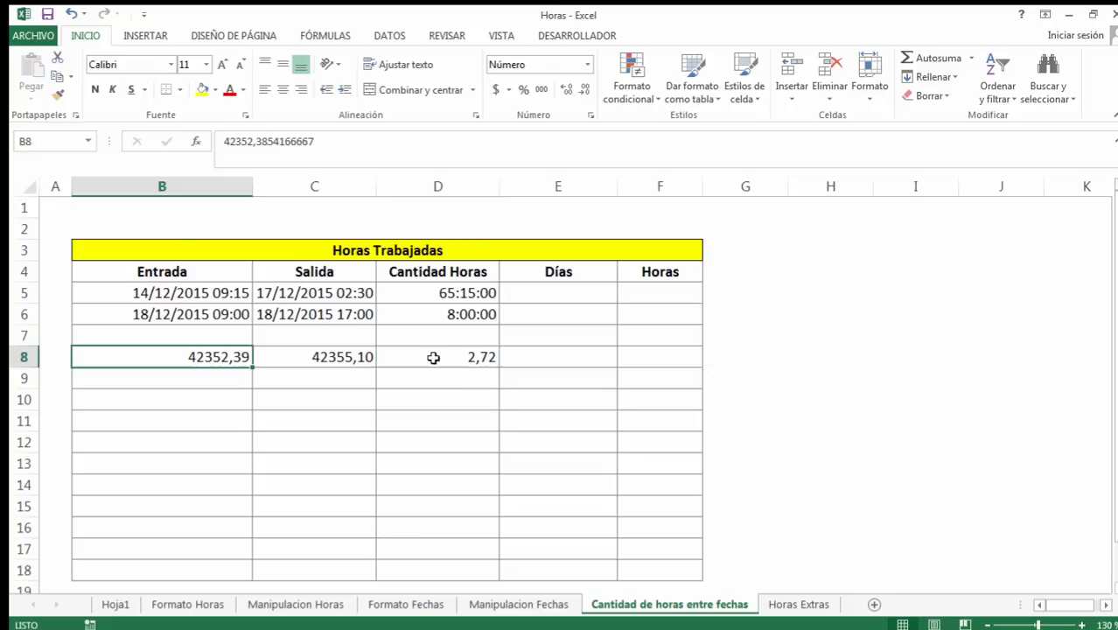
pyautogui.click(432, 356)
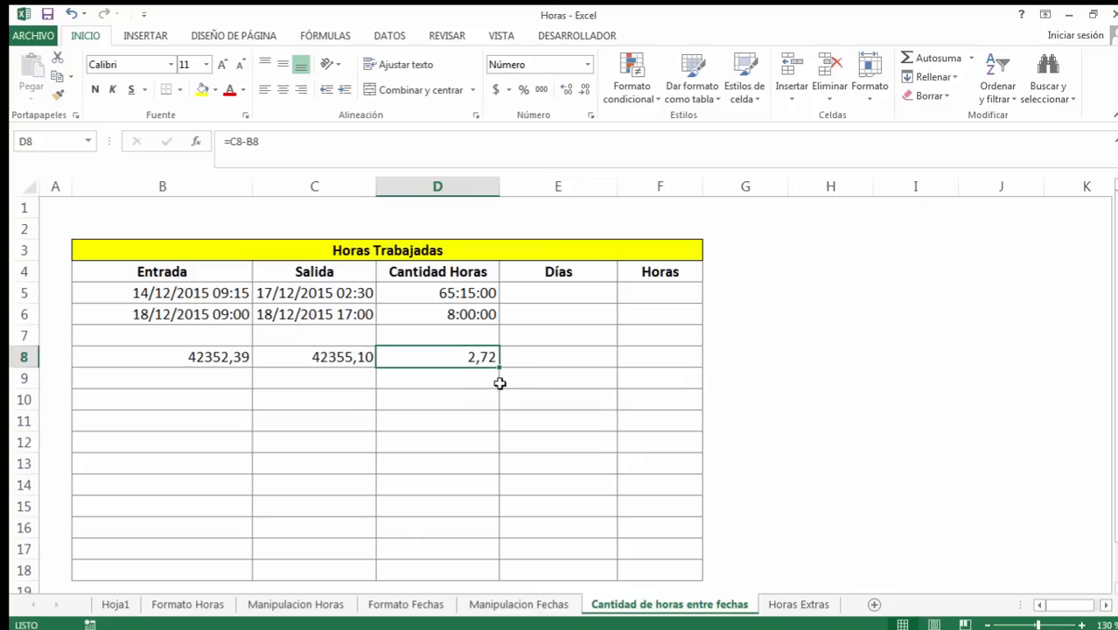
# Step: Extract the whole days from the worked hours in E5 with the formula =ENTERO(D5)
pyautogui.click(542, 298)
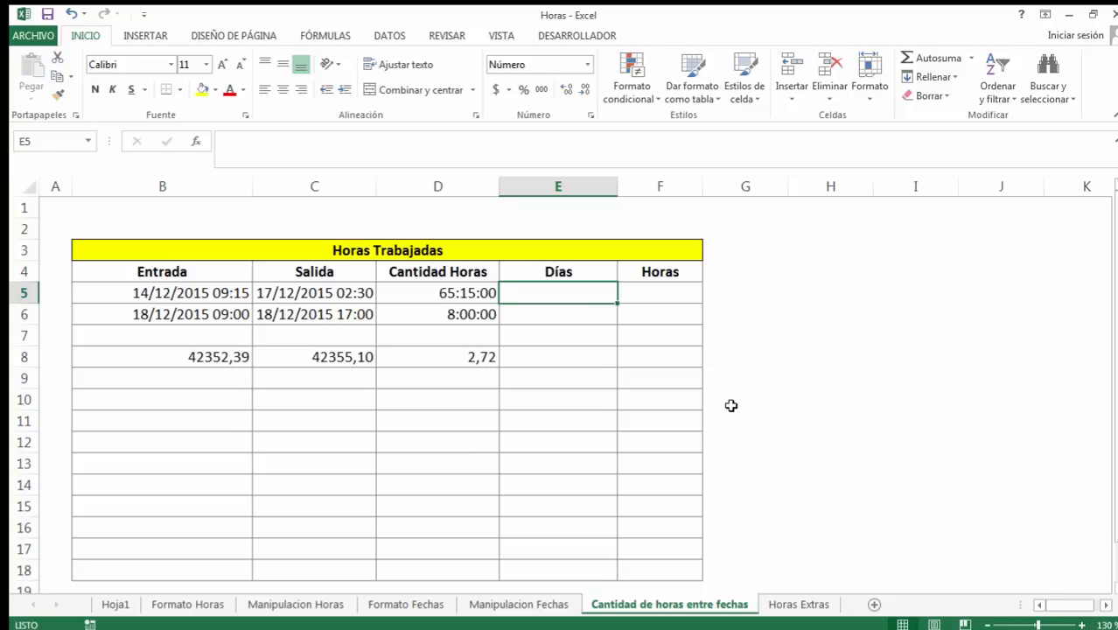
pyautogui.write('=rnyrt')
pyautogui.press('BackSpace')
pyautogui.press('BackSpace')
pyautogui.press('BackSpace')
pyautogui.press('BackSpace')
pyautogui.press('BackSpace')
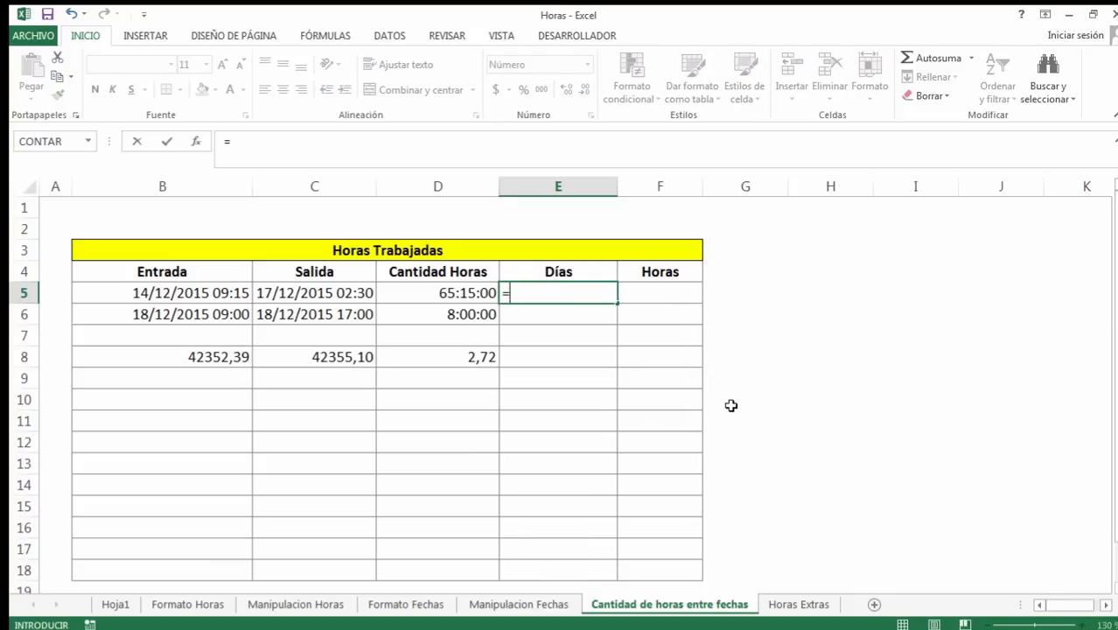
pyautogui.write('entero(')
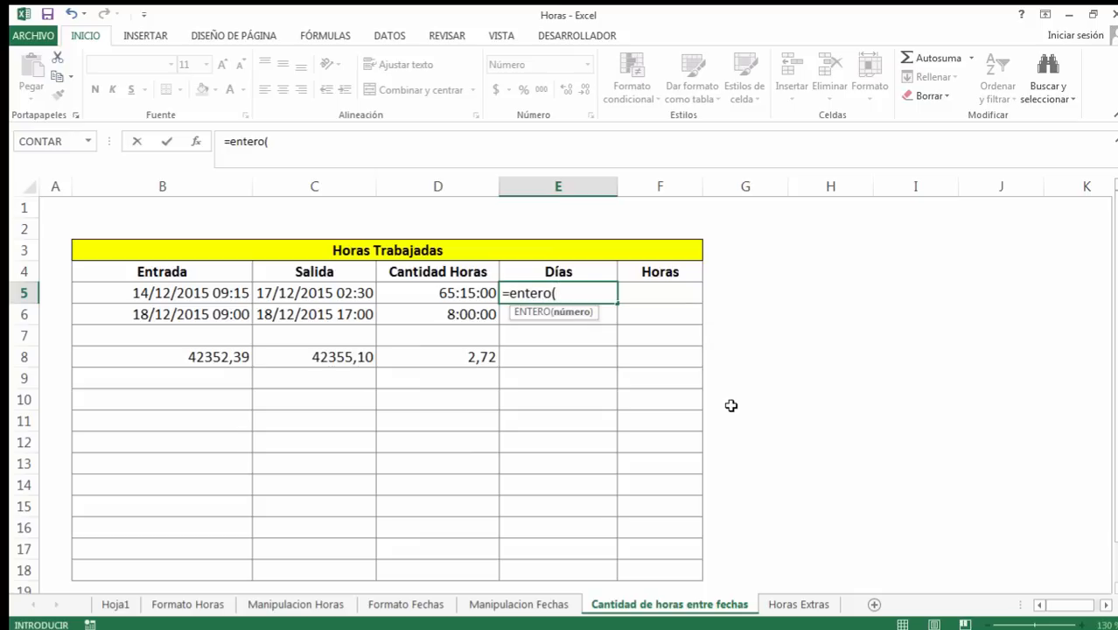
pyautogui.click(421, 292)
pyautogui.write(')')
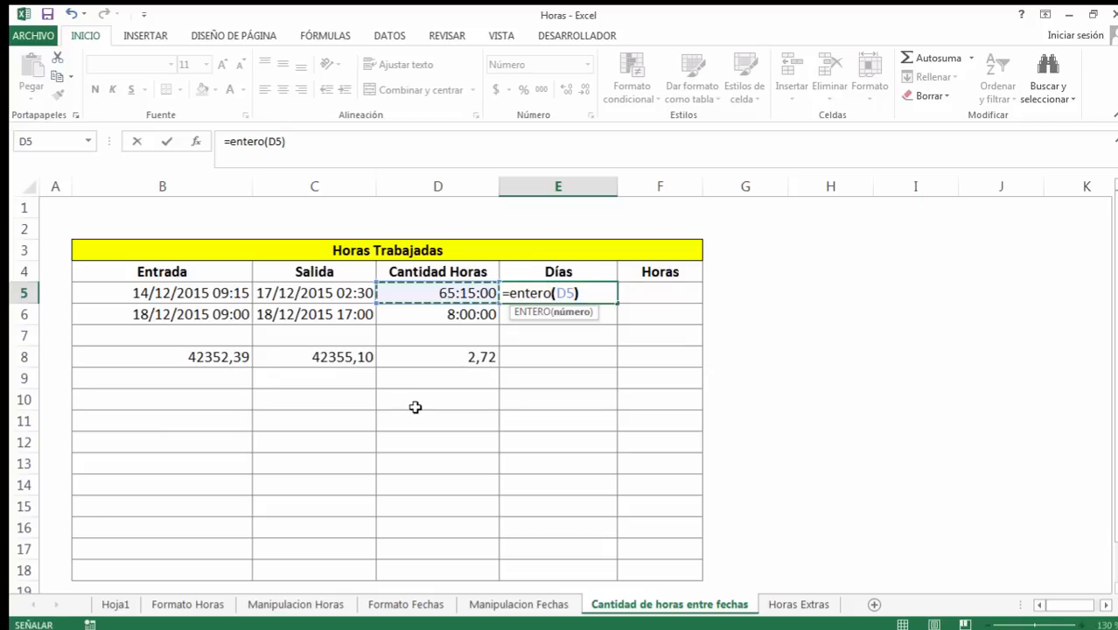
pyautogui.press('Return')
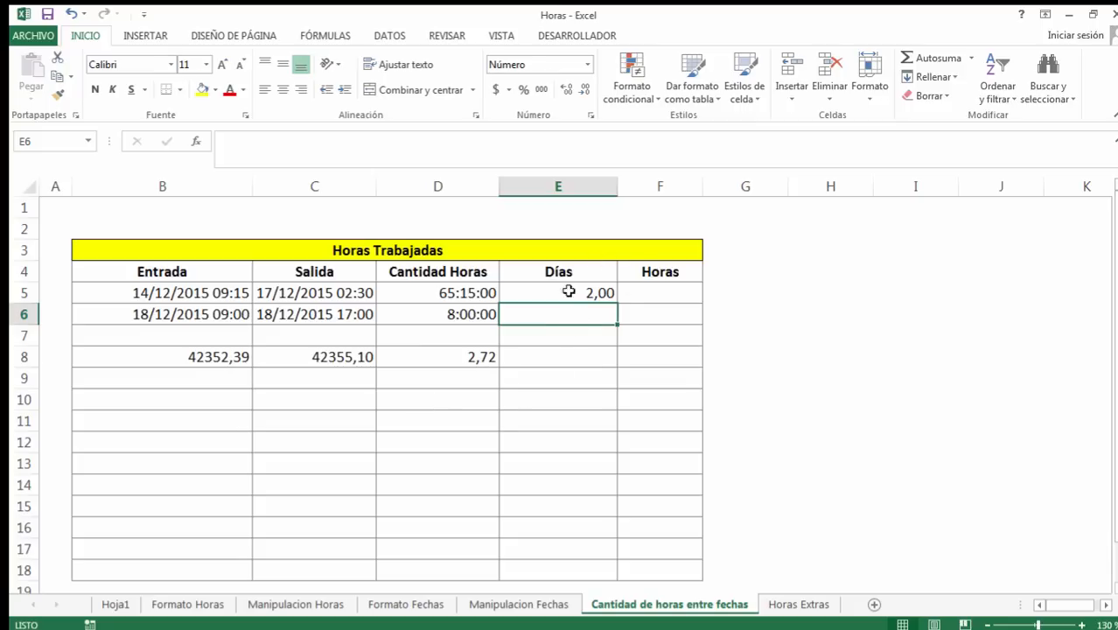
# Step: Extract the hours left over after whole days in F5 with the formula =RESIDUO(D5;1)
pyautogui.click(661, 294)
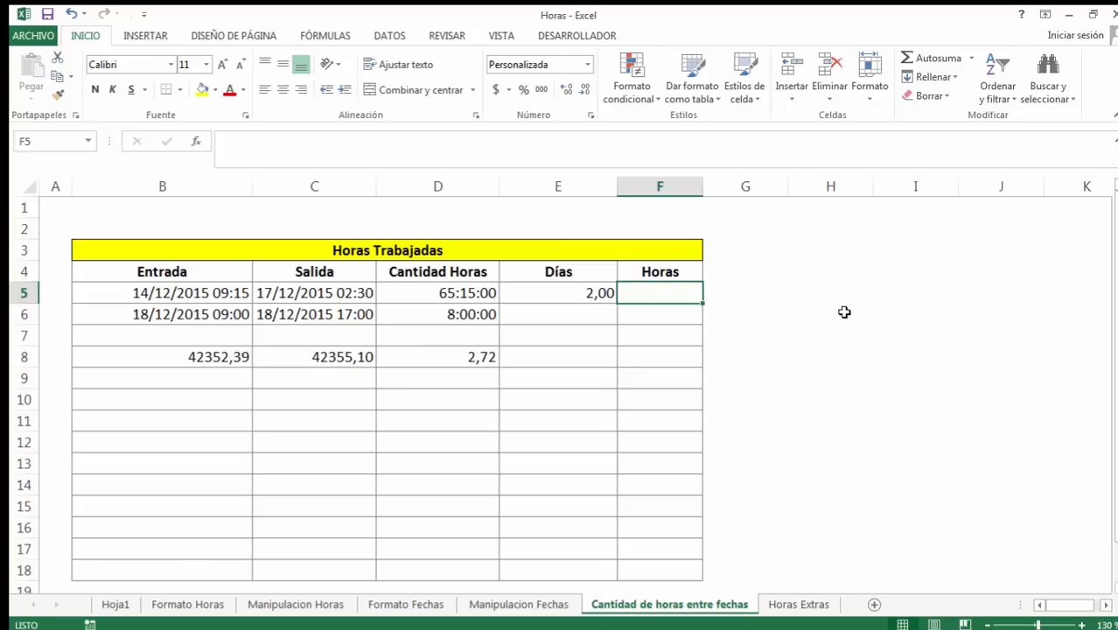
pyautogui.write('=res')
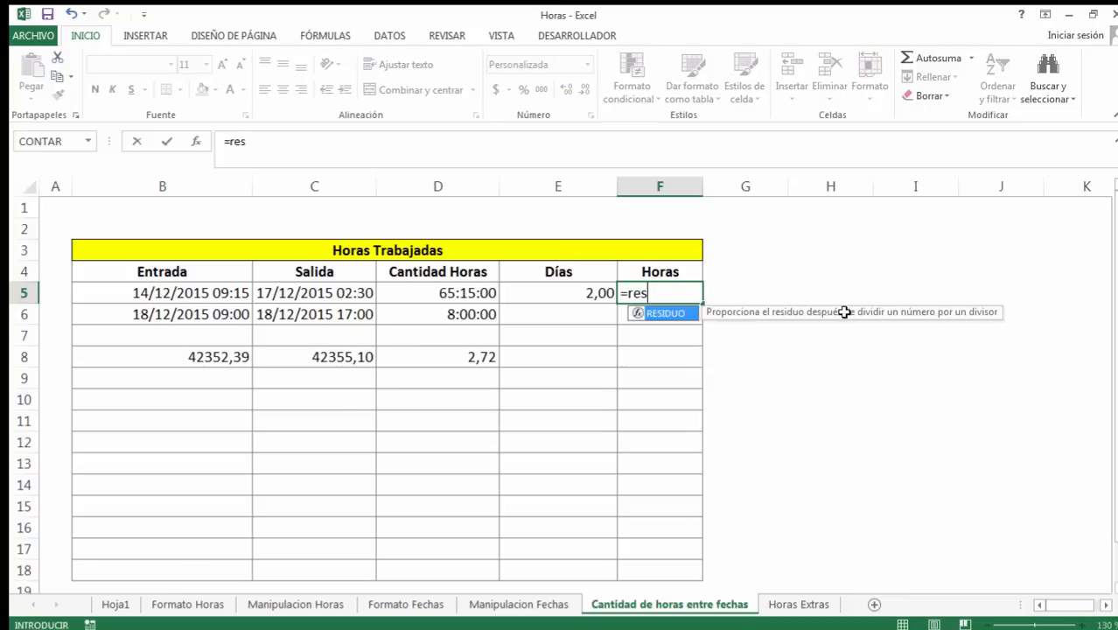
pyautogui.write('iduo(')
pyautogui.click(482, 292)
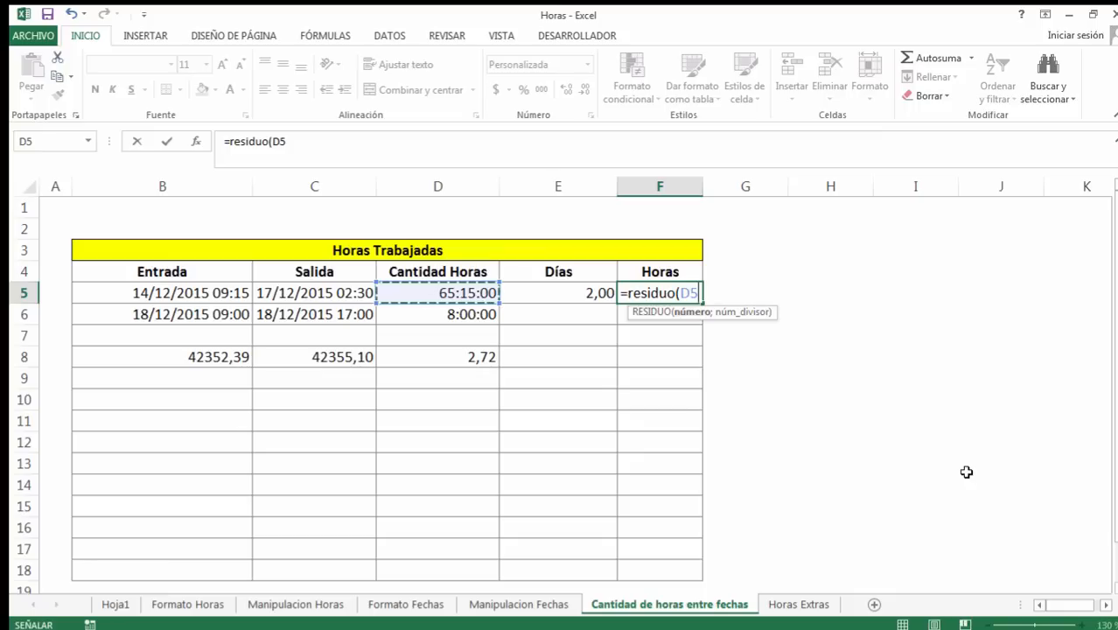
pyautogui.write(';1)')
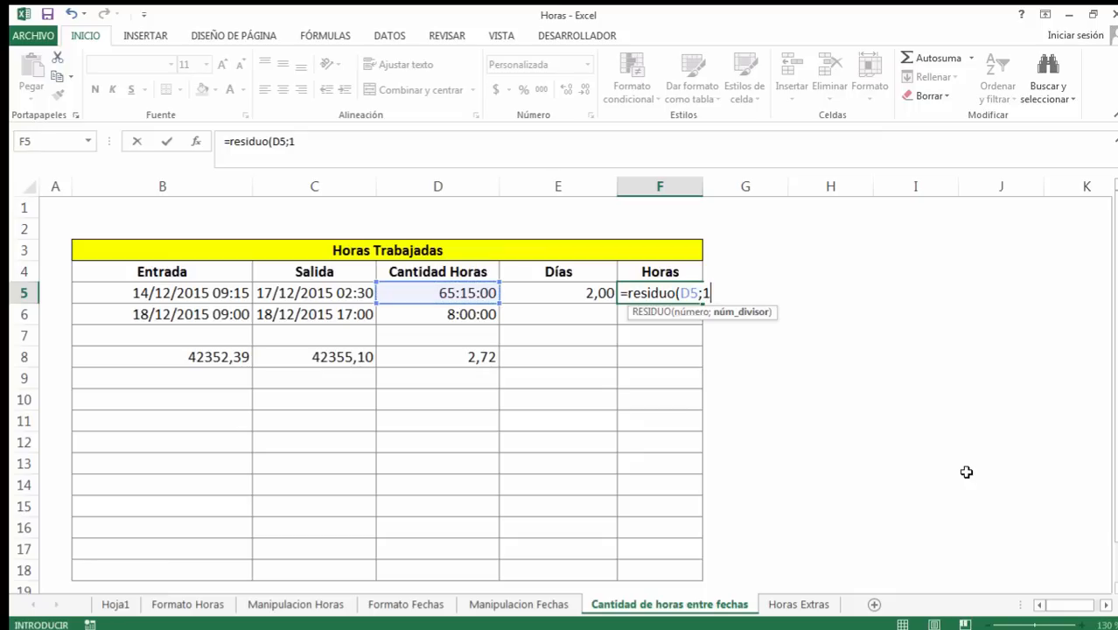
pyautogui.press('Up')
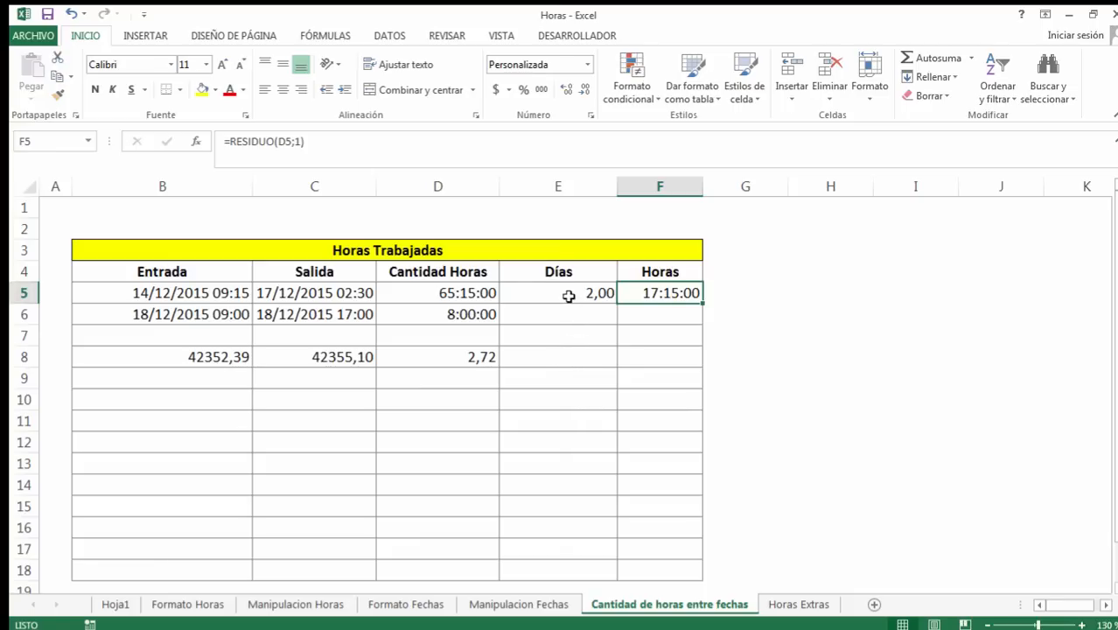
# Step: Fill the days and hours formulas from E5:F5 down to row 6
pyautogui.click(599, 299)
pyautogui.click(674, 296)
pyautogui.moveTo(532, 289); pyautogui.dragTo(705, 322)
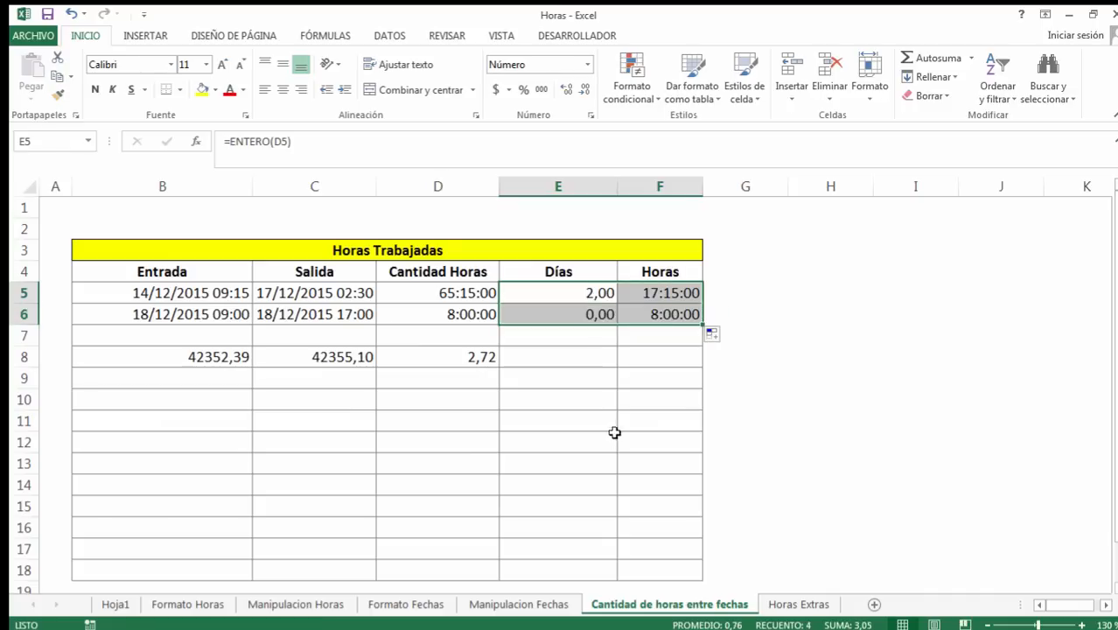
pyautogui.click(563, 320)
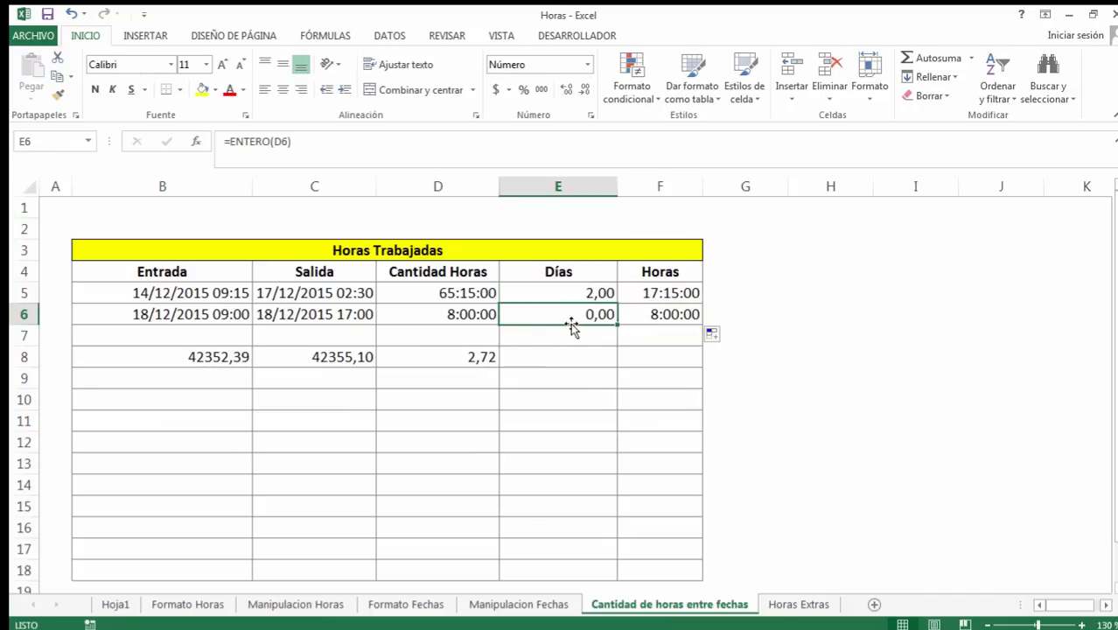
pyautogui.click(656, 315)
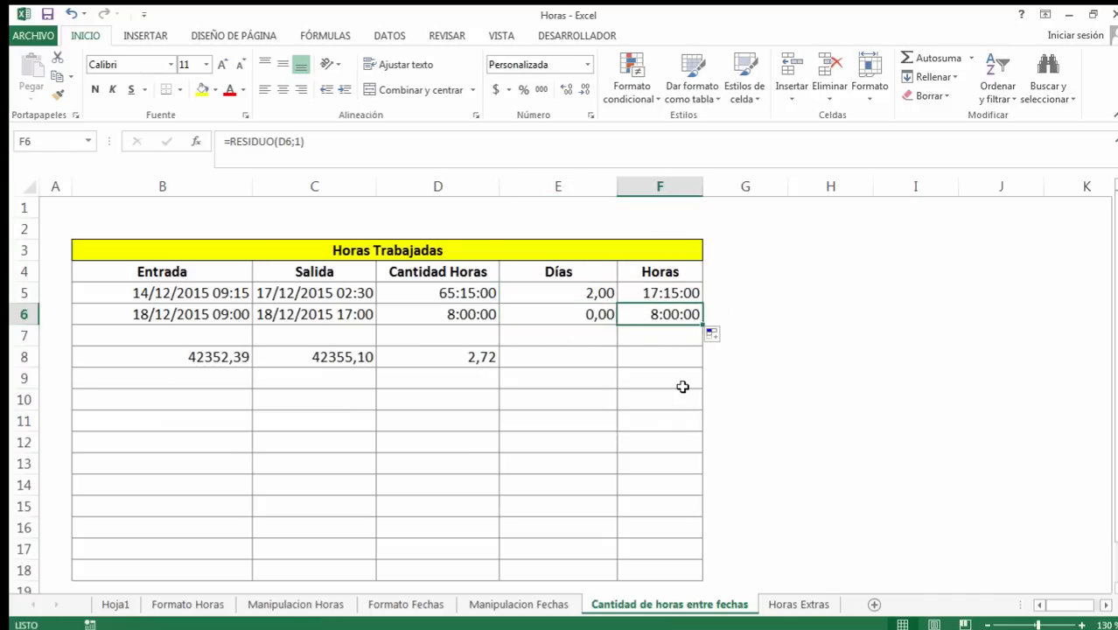
pyautogui.click(682, 386)
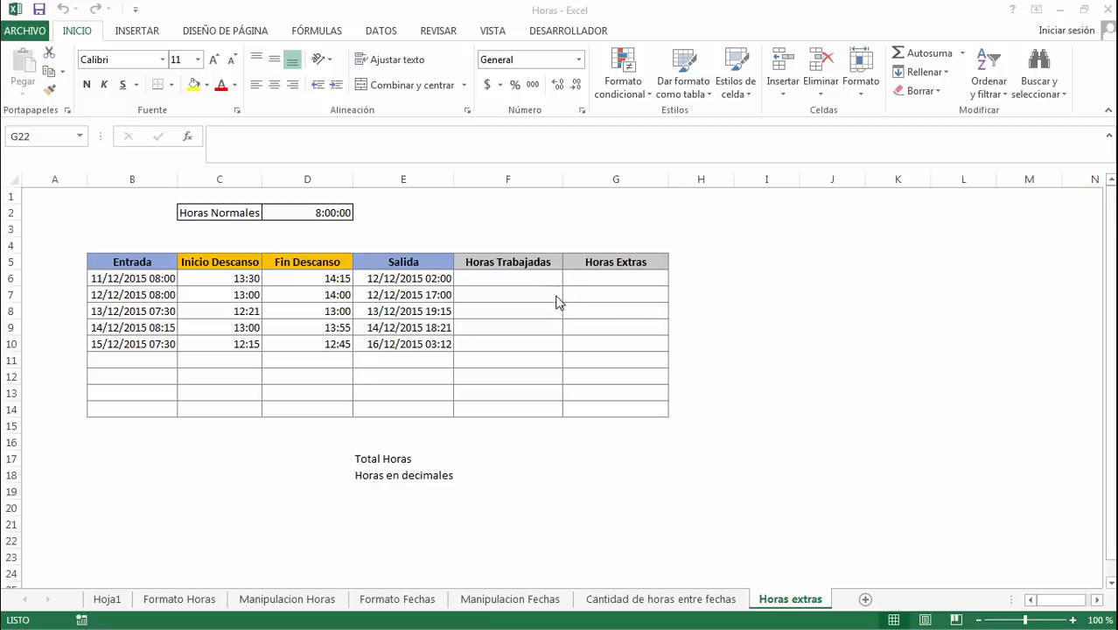
# Step: On the Horas extras sheet, calculate the worked hours minus the break in F6 with the formula =(E6-B6)-(D6-C6)
pyautogui.click(530, 278)
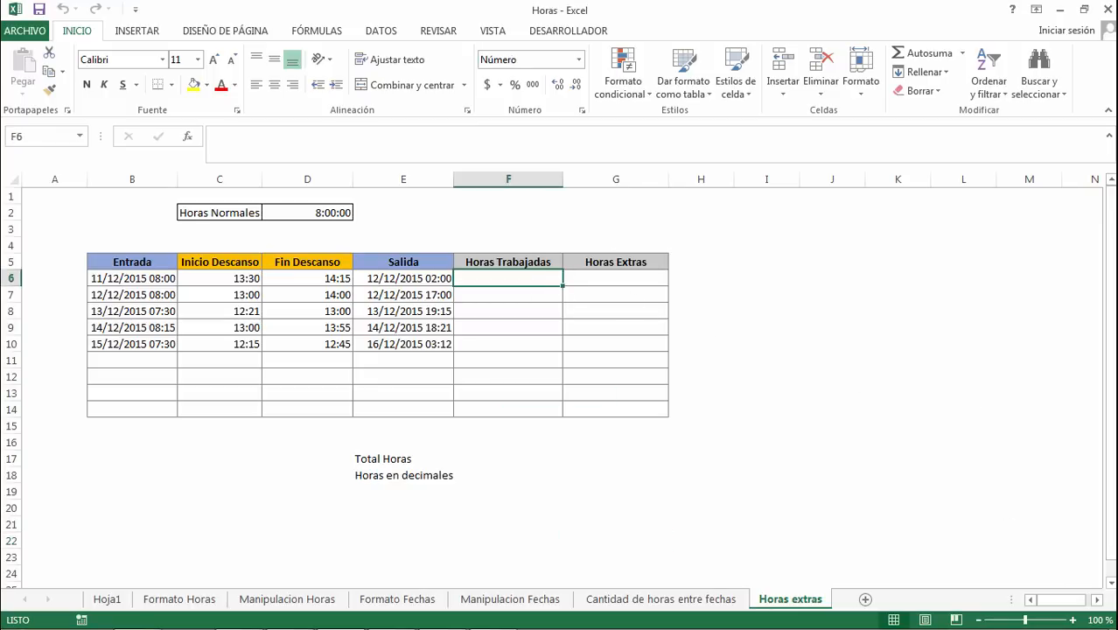
pyautogui.write('=(')
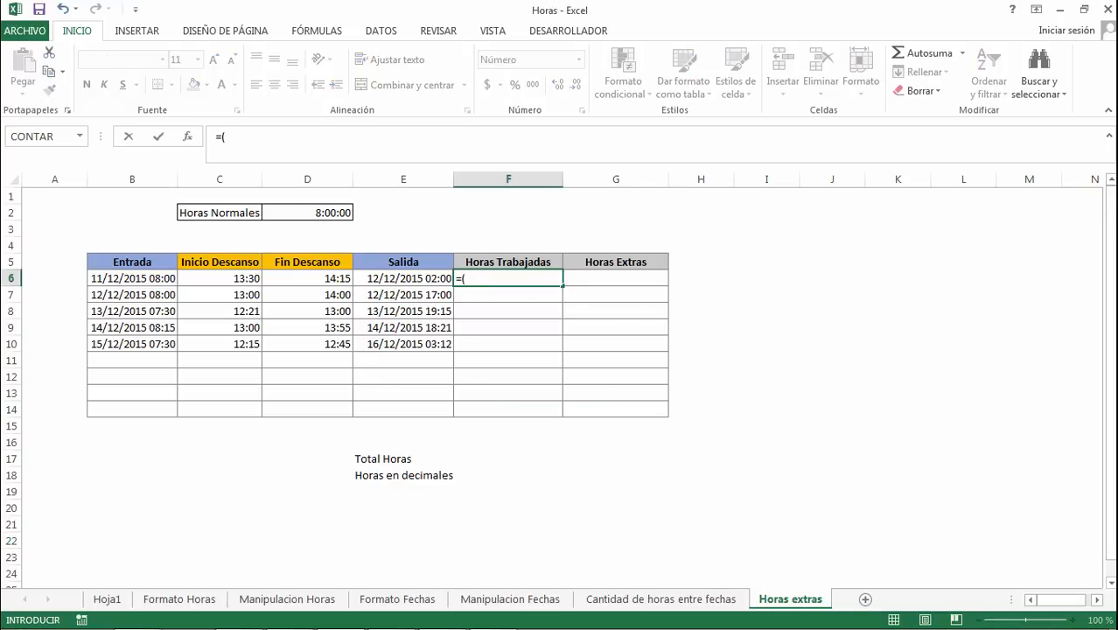
pyautogui.click(390, 277)
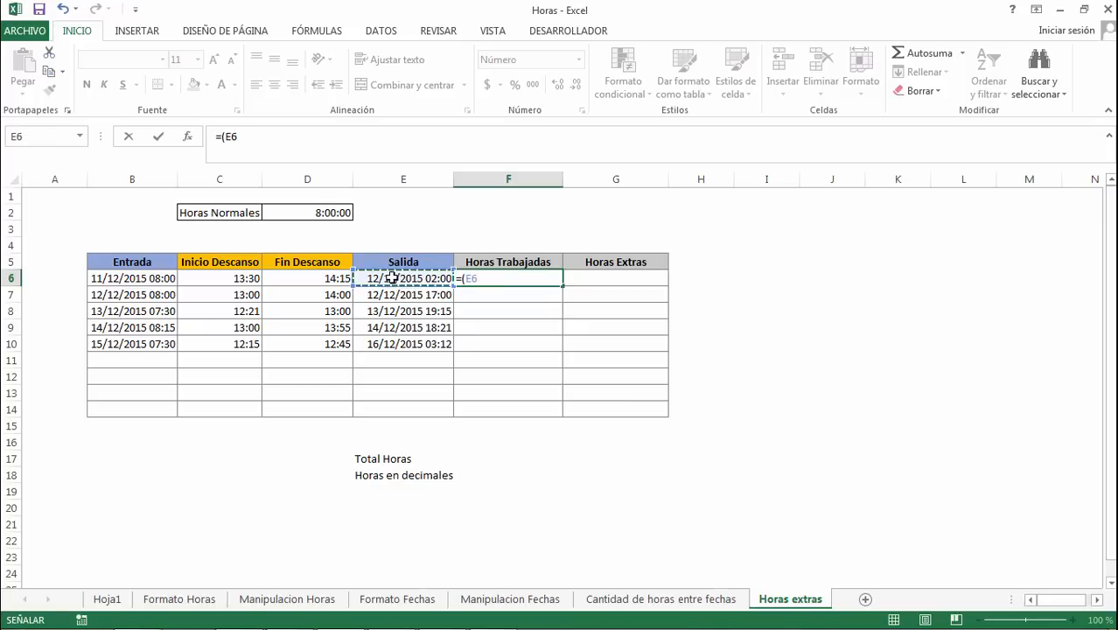
pyautogui.write('-')
pyautogui.click(112, 277)
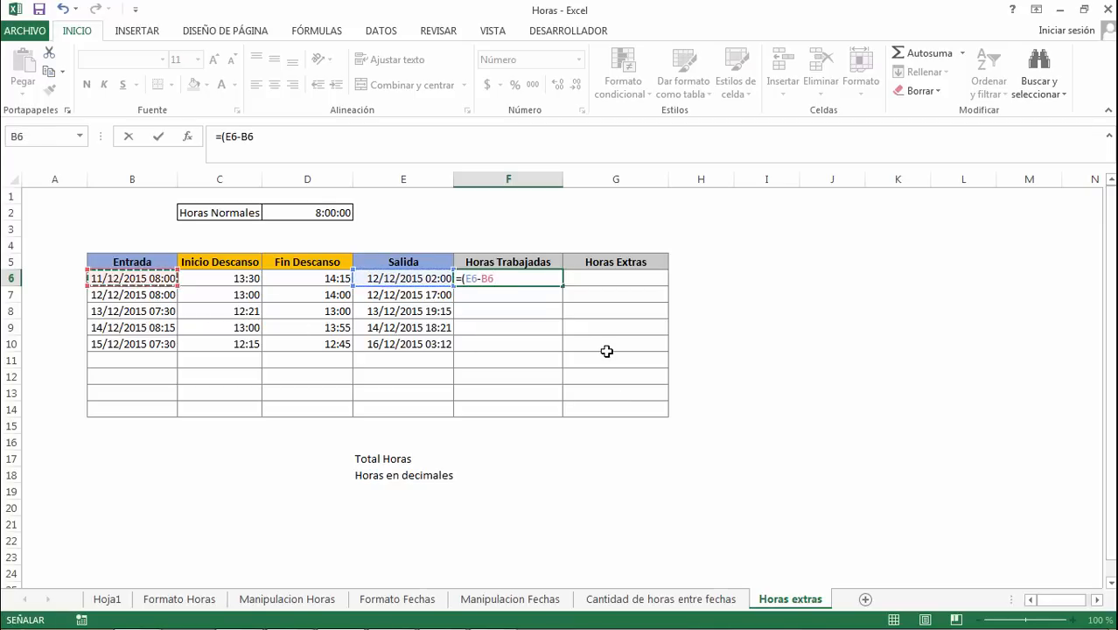
pyautogui.write(')')
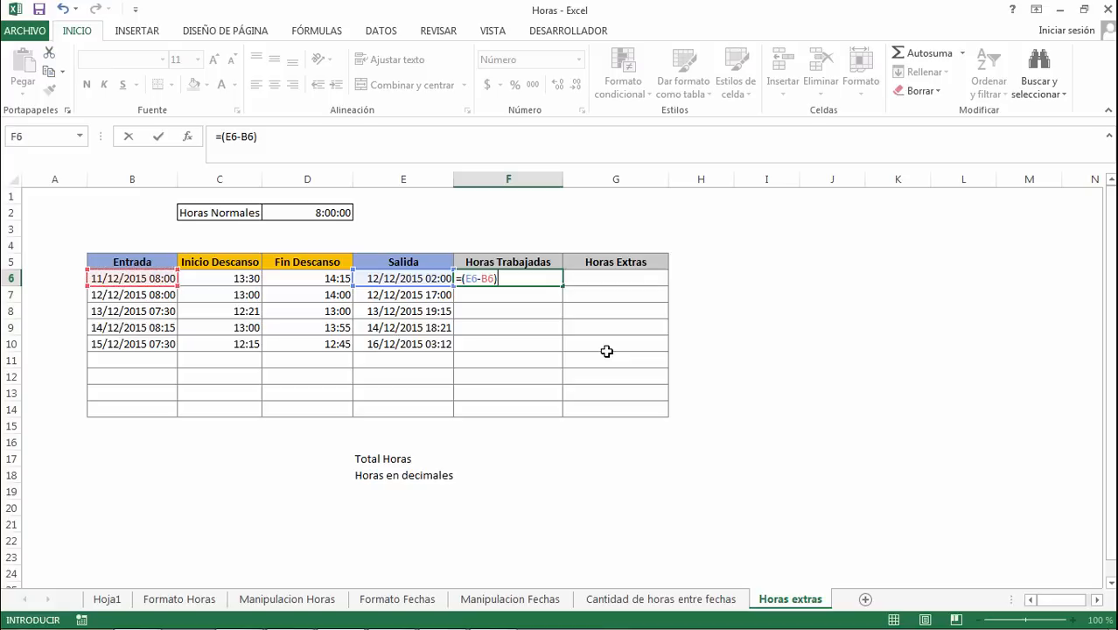
pyautogui.write('-(')
pyautogui.click(326, 282)
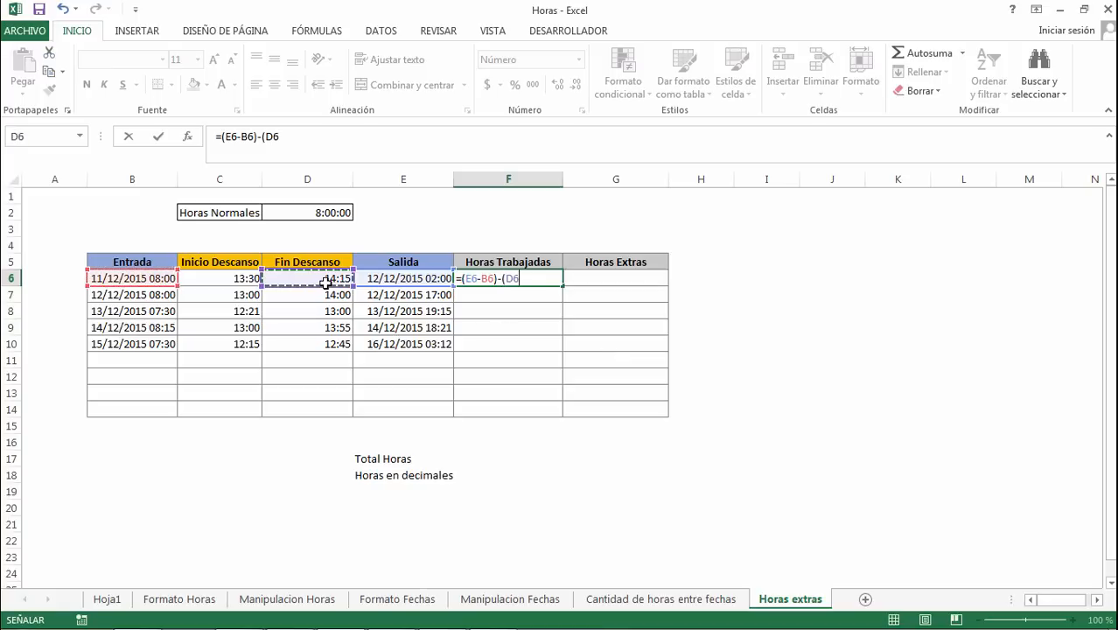
pyautogui.write('-')
pyautogui.click(252, 280)
pyautogui.write(')')
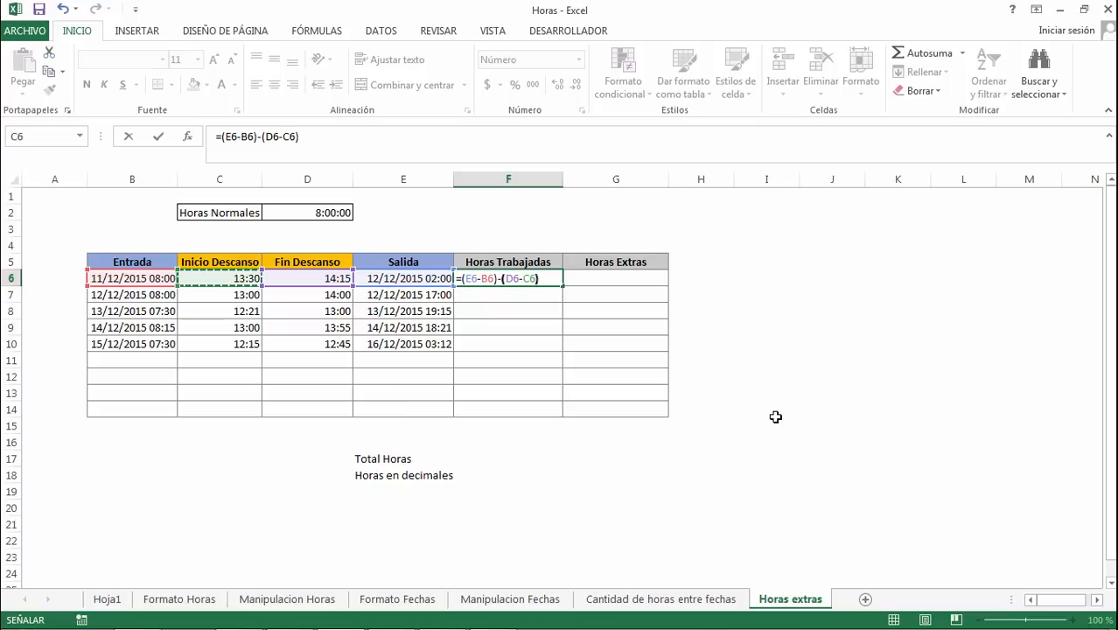
pyautogui.press('Return')
pyautogui.press('Up')
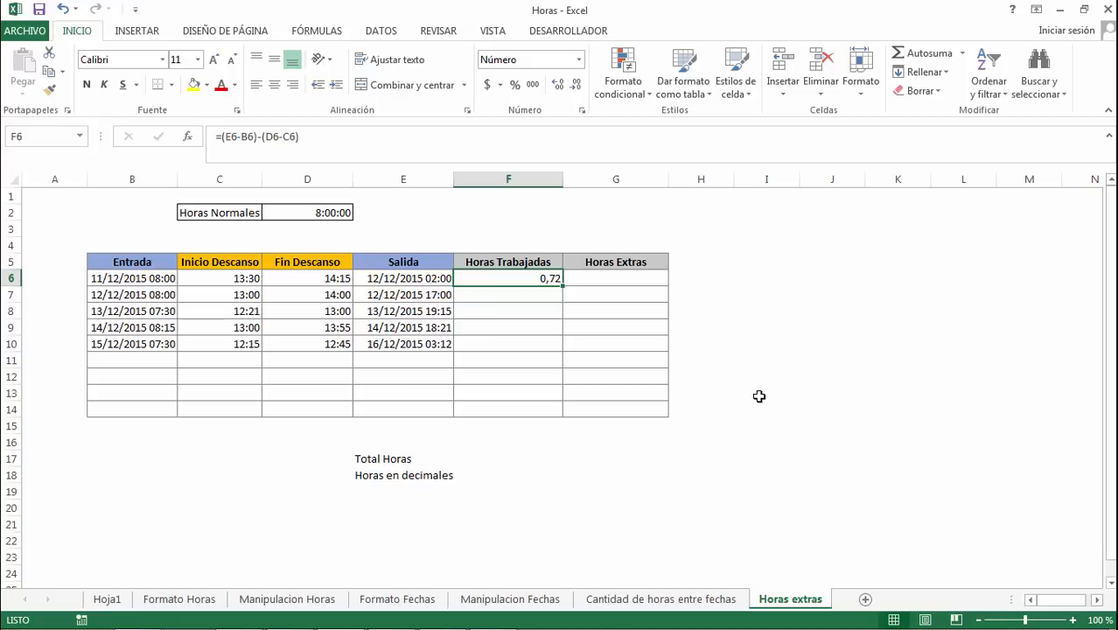
# Step: Apply the custom format [h]:mm:ss to F6 and fill its formula down to F10
pyautogui.click(579, 59)
pyautogui.click(599, 442)
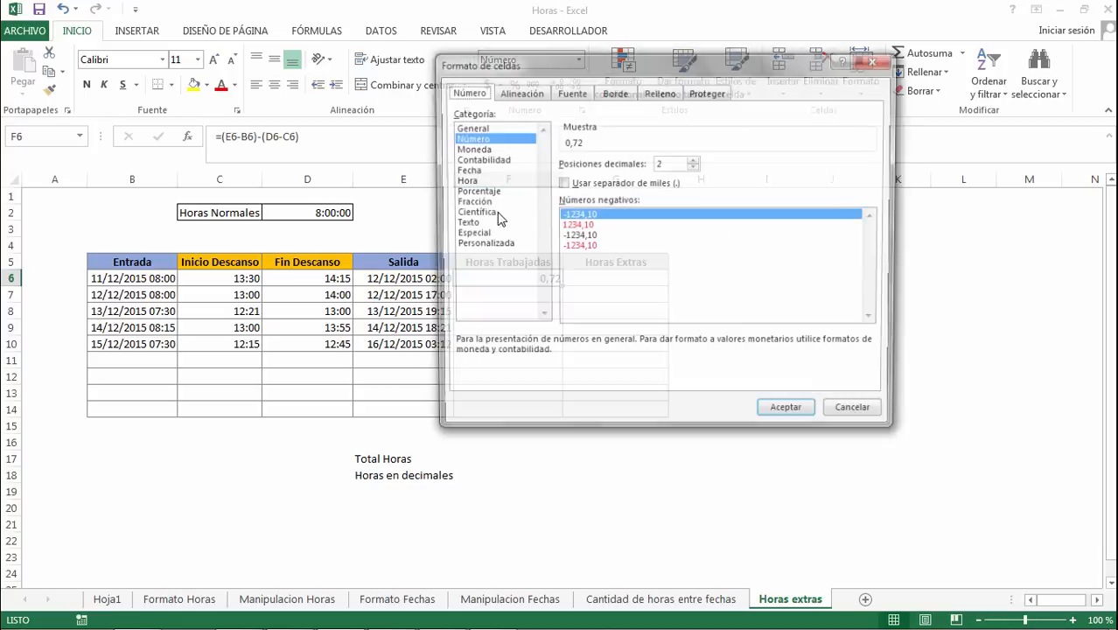
pyautogui.click(480, 245)
pyautogui.click(874, 279)
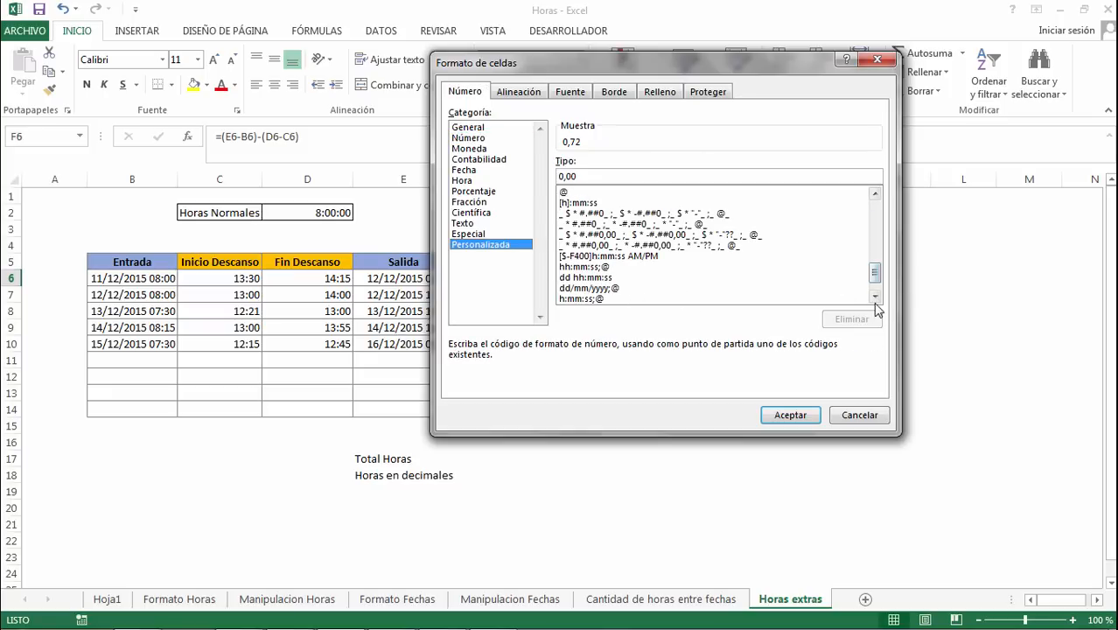
pyautogui.click(610, 204)
pyautogui.click(790, 415)
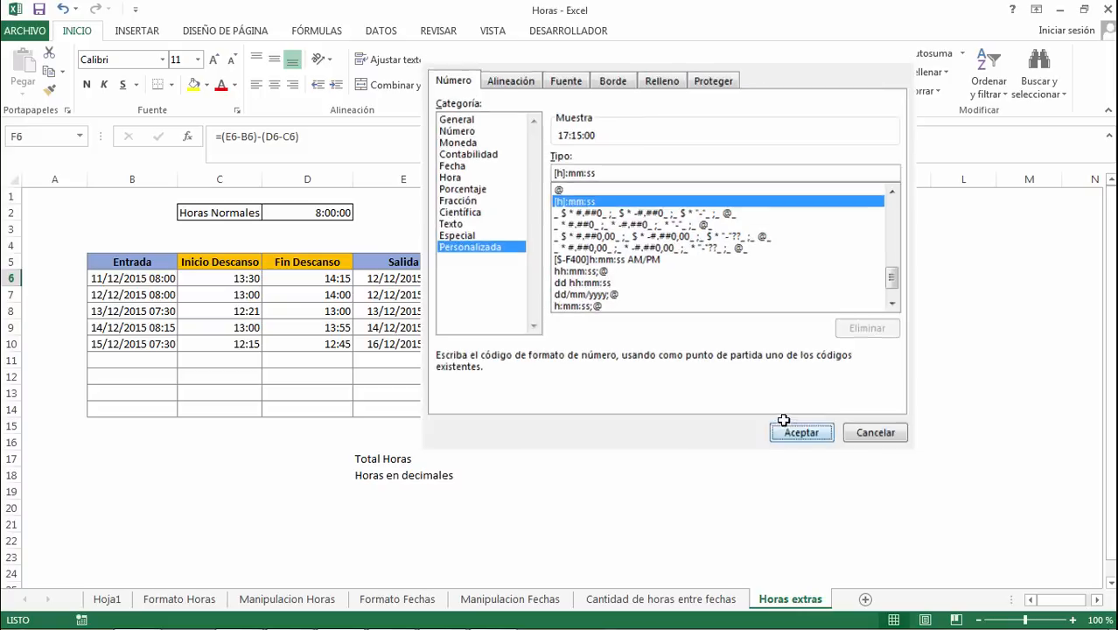
pyautogui.moveTo(563, 286); pyautogui.dragTo(559, 353)
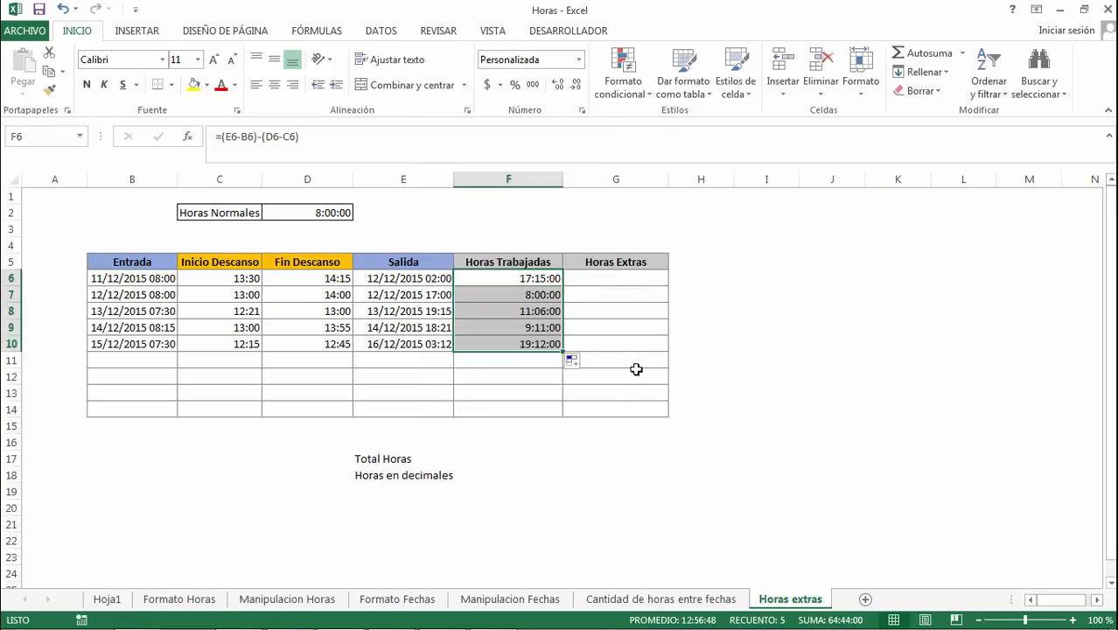
# Step: Calculate the overtime in G6 by subtracting the normal hours with an absolute reference, using the formula =F6-$D$2
pyautogui.click(634, 279)
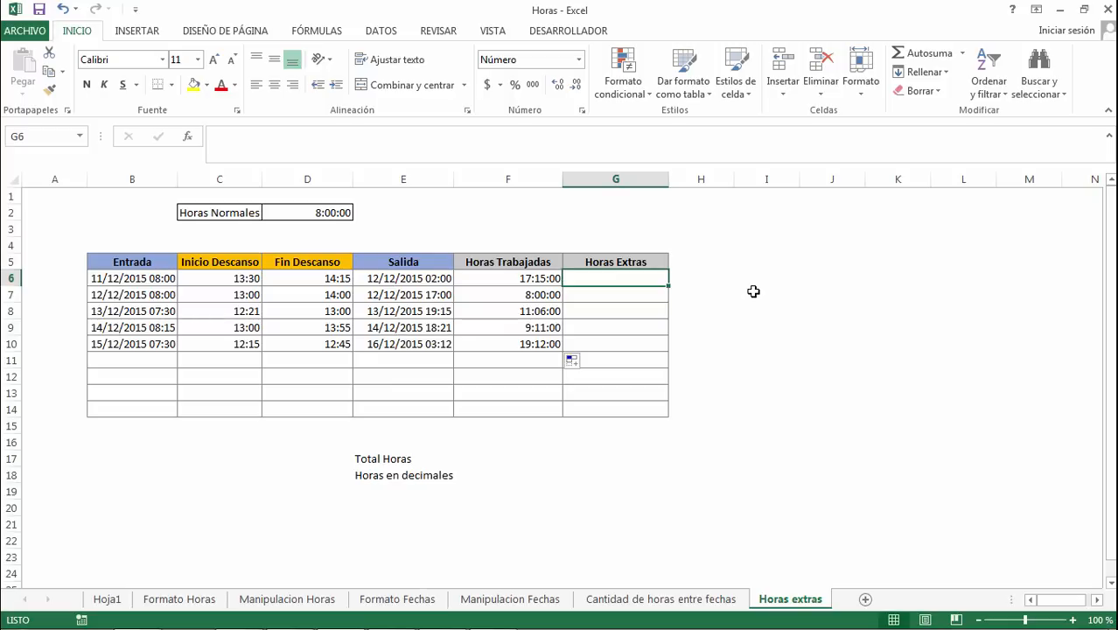
pyautogui.write('=')
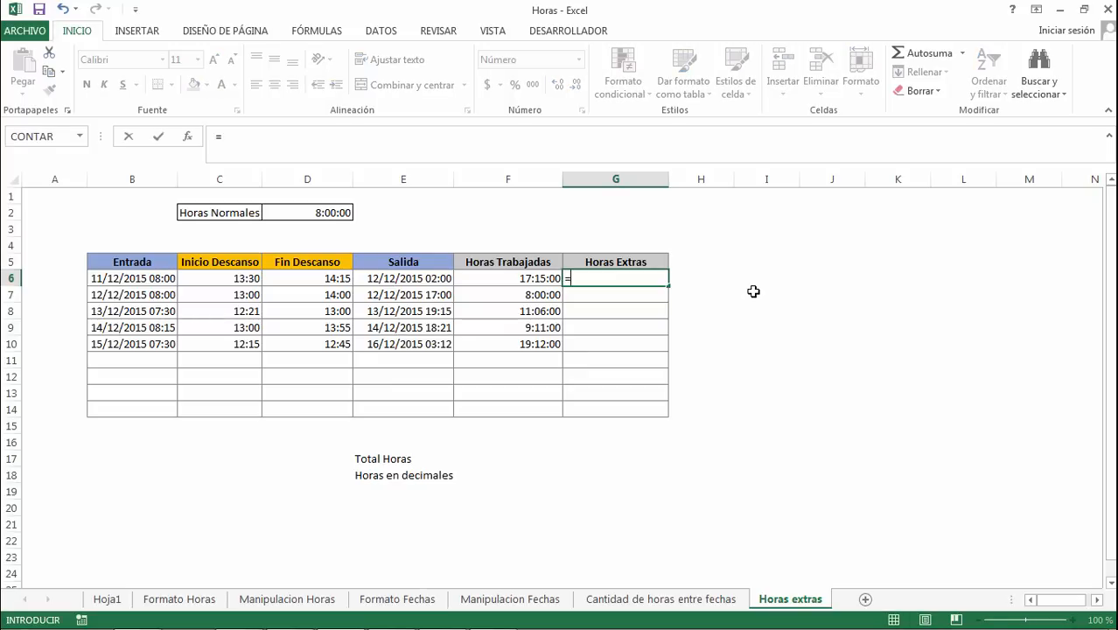
pyautogui.click(505, 277)
pyautogui.write('-')
pyautogui.click(337, 213)
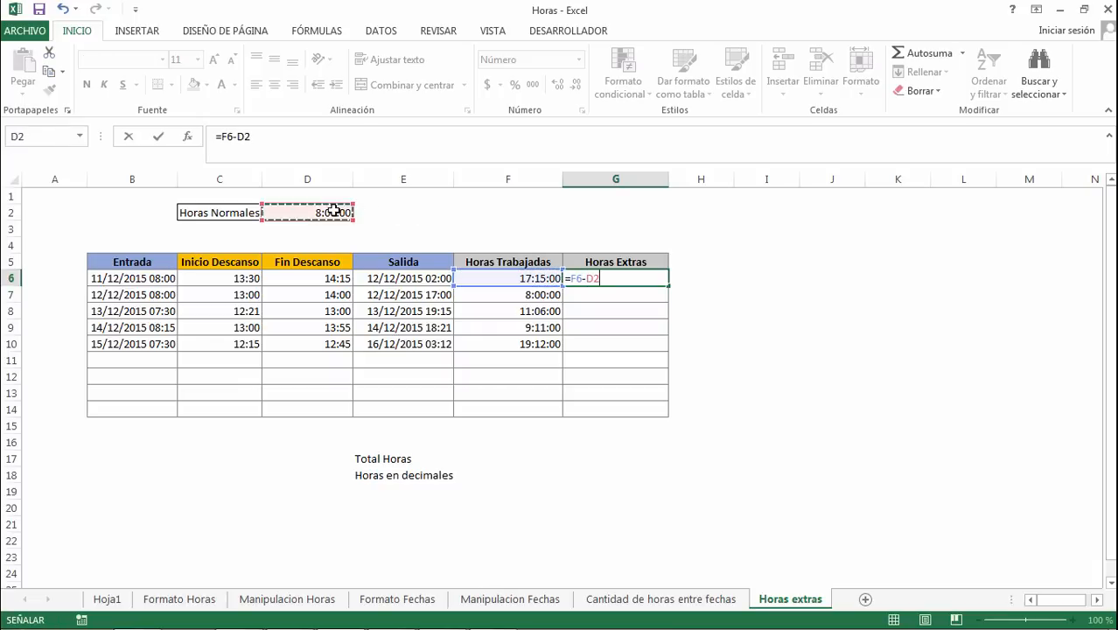
pyautogui.press('F4')
pyautogui.press('Return')
pyautogui.press('Up')
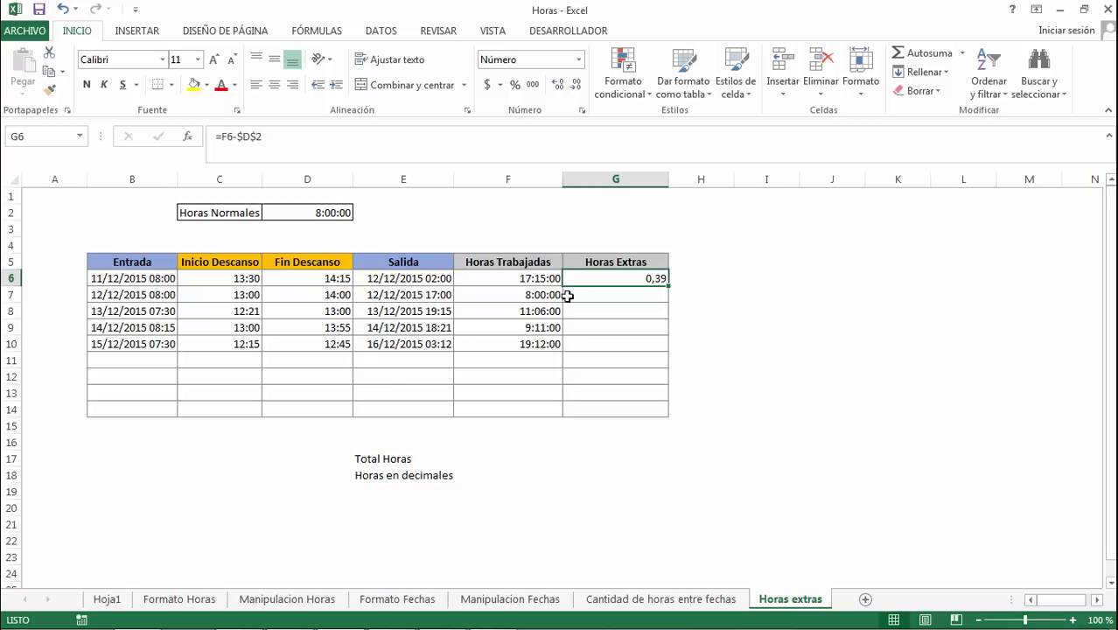
# Step: Copy the hour format from F6 to G6 and fill the overtime formula down to G10
pyautogui.click(525, 281)
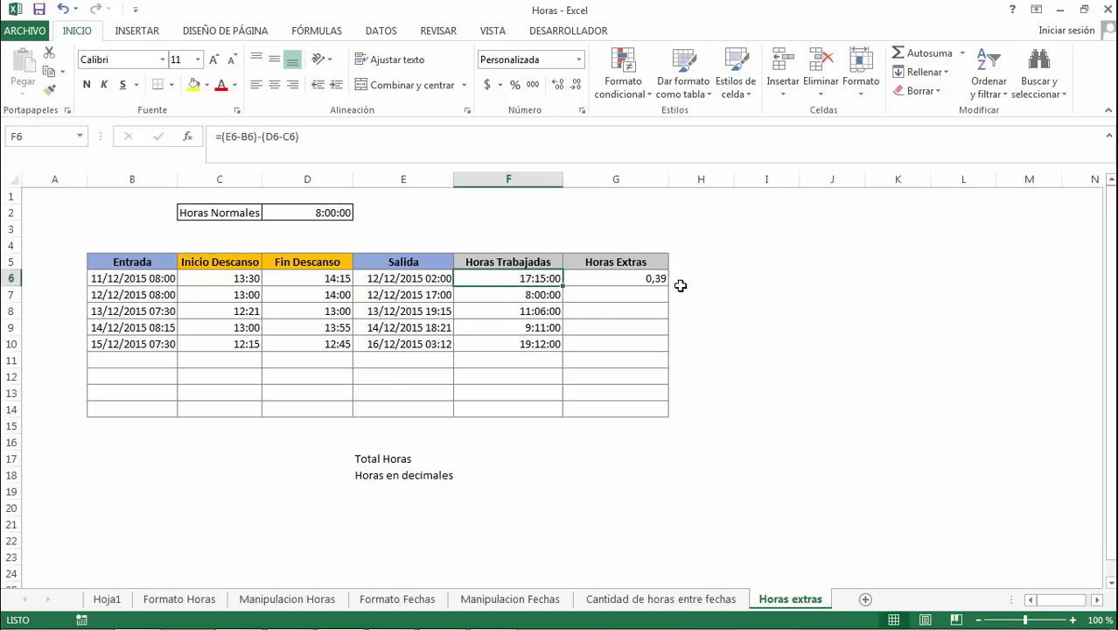
pyautogui.click(50, 88)
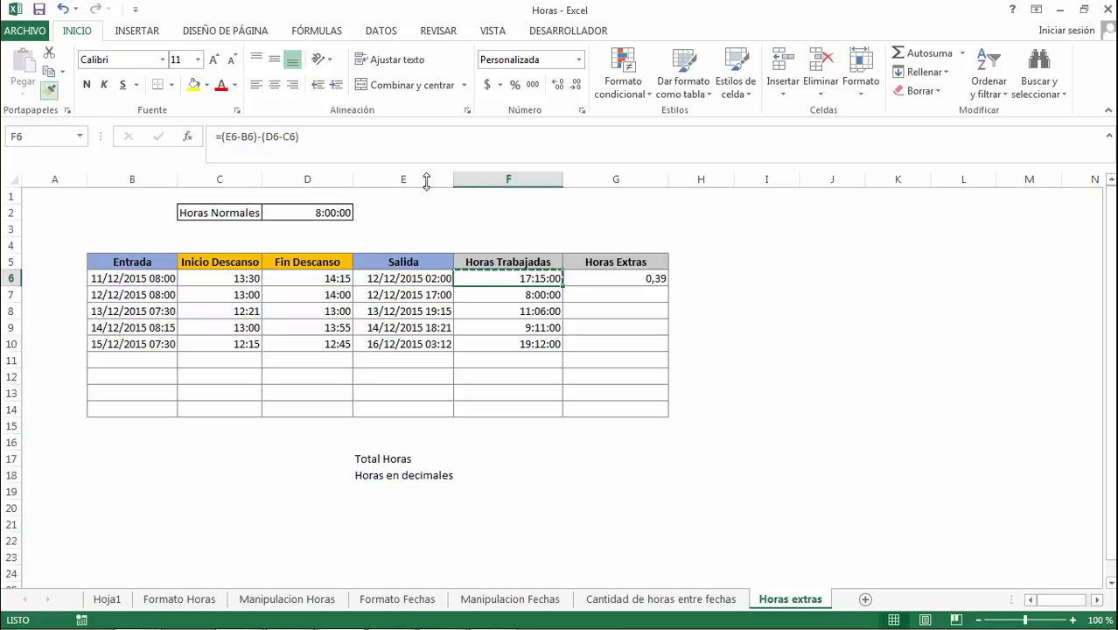
pyautogui.click(651, 278)
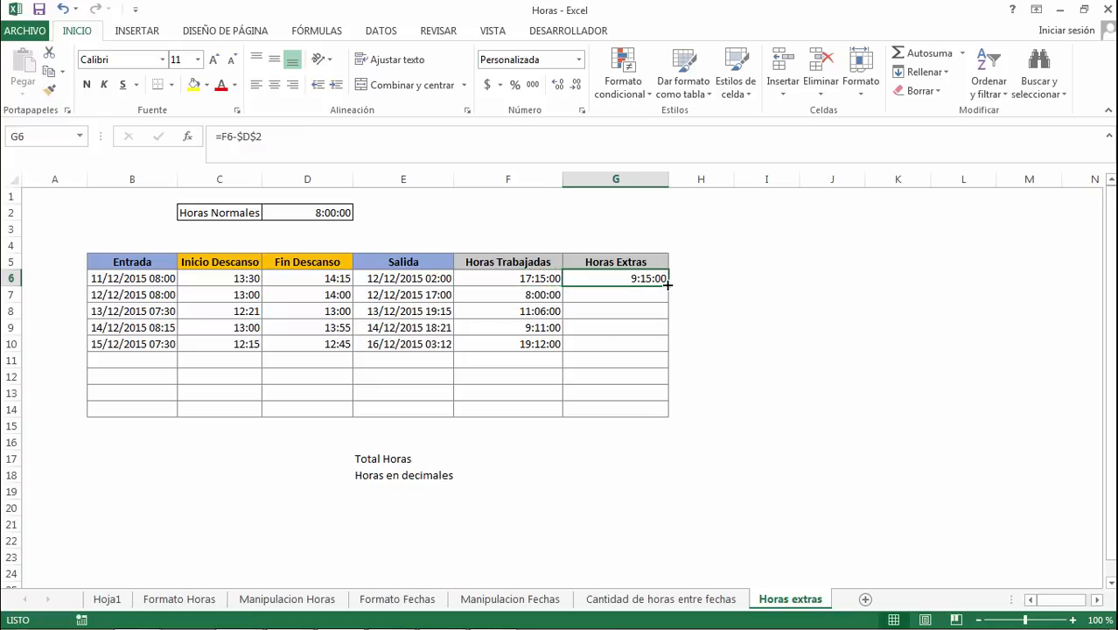
pyautogui.moveTo(670, 284); pyautogui.dragTo(670, 348)
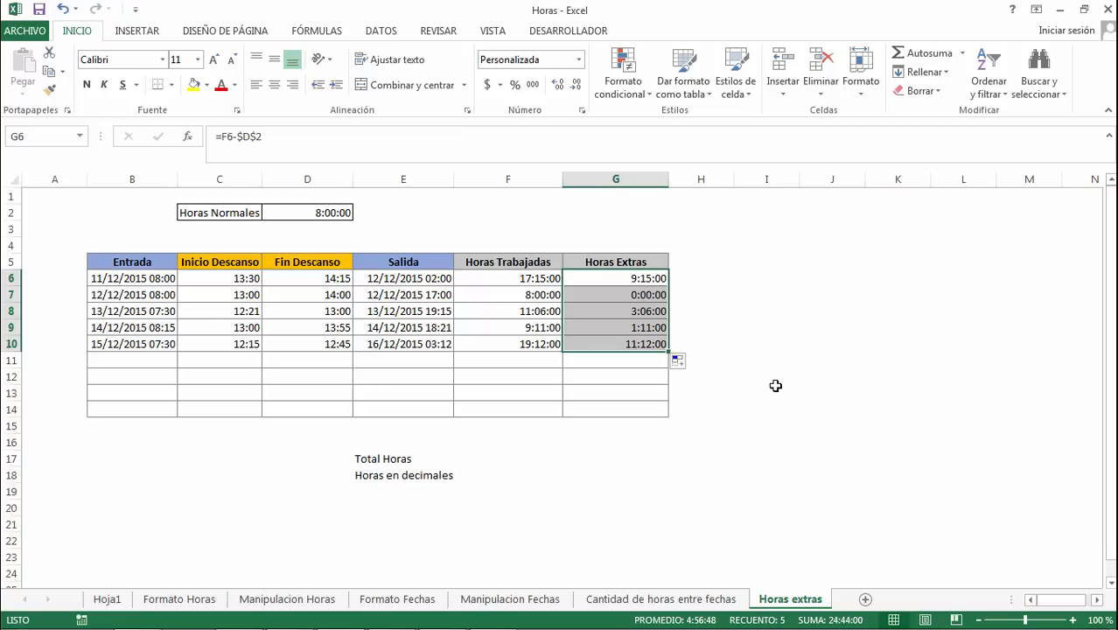
# Step: Enter the label "Valor hora extra" in F2 and the overtime rate 150 in G2
pyautogui.click(472, 216)
pyautogui.press('capslock')
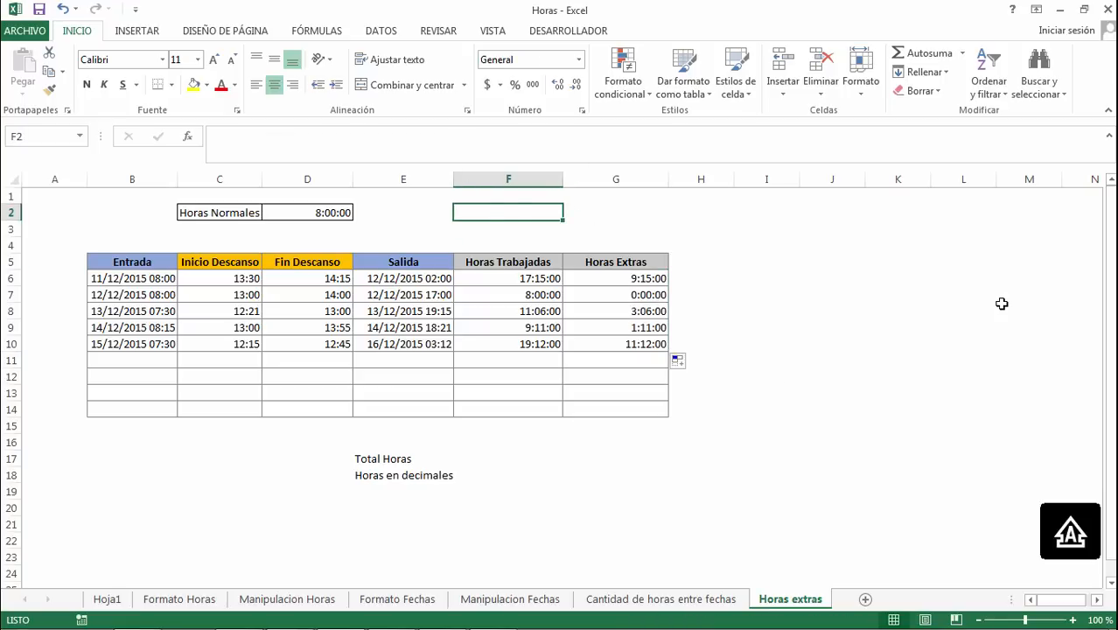
pyautogui.write('H')
pyautogui.press('capslock')
pyautogui.write('or')
pyautogui.press('BackSpace')
pyautogui.press('BackSpace')
pyautogui.press('BackSpace')
pyautogui.press('capslock')
pyautogui.write('Valo')
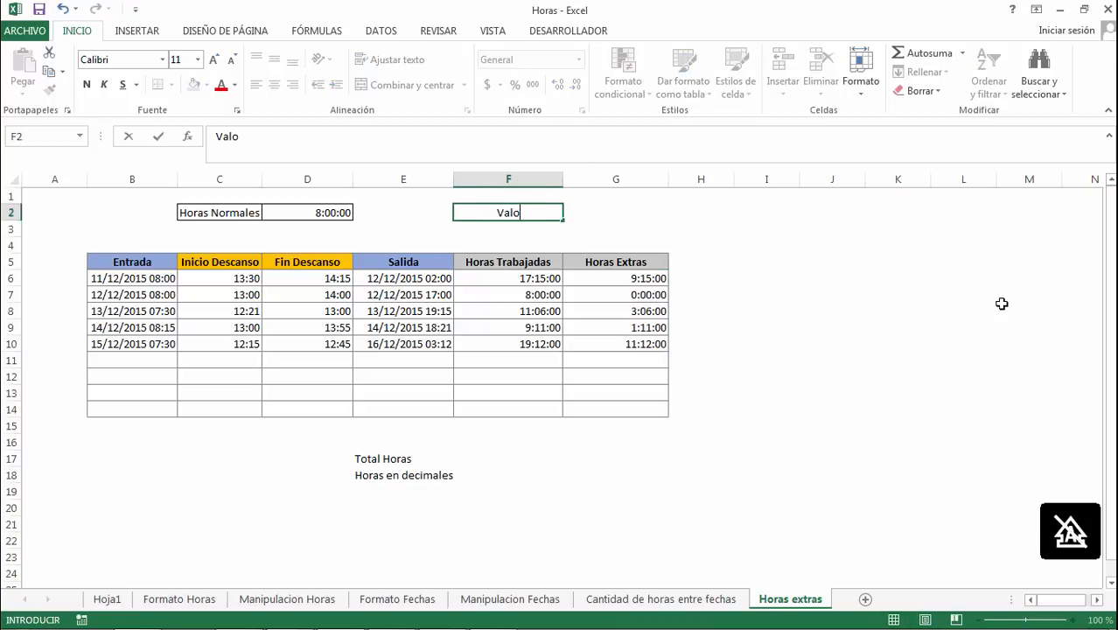
pyautogui.write('r hora extra')
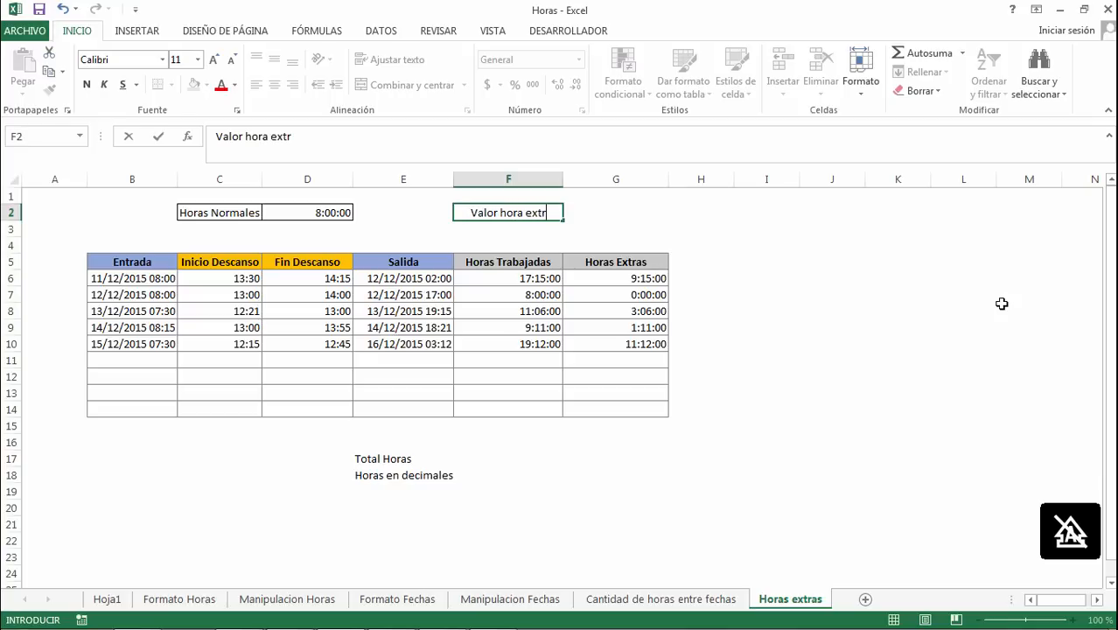
pyautogui.press('capslock')
pyautogui.press('Tab')
pyautogui.write('150')
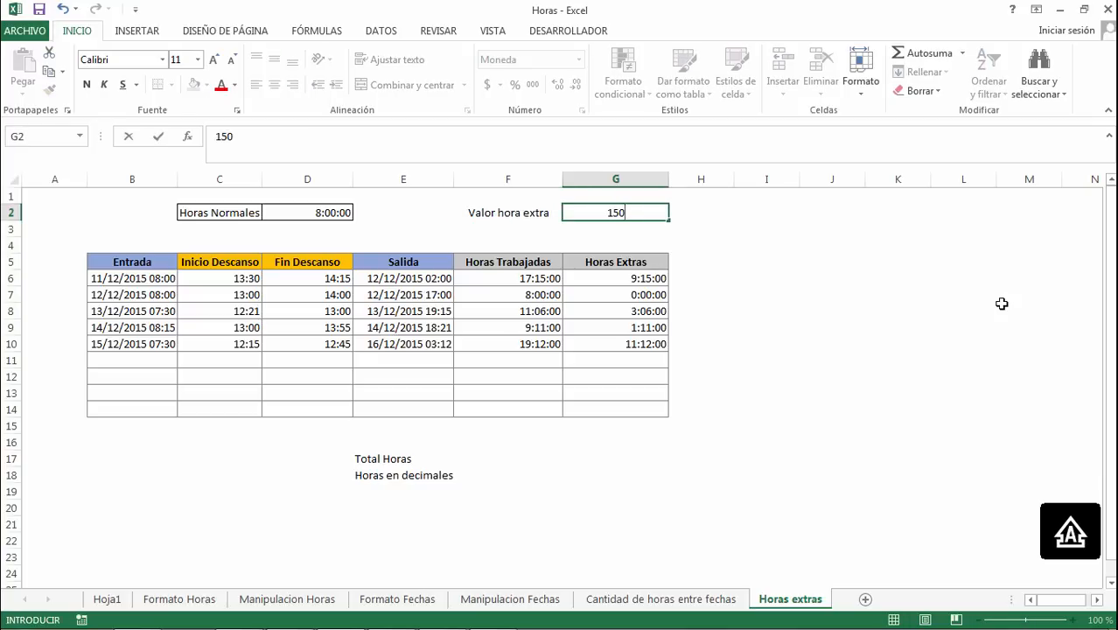
pyautogui.press('Return')
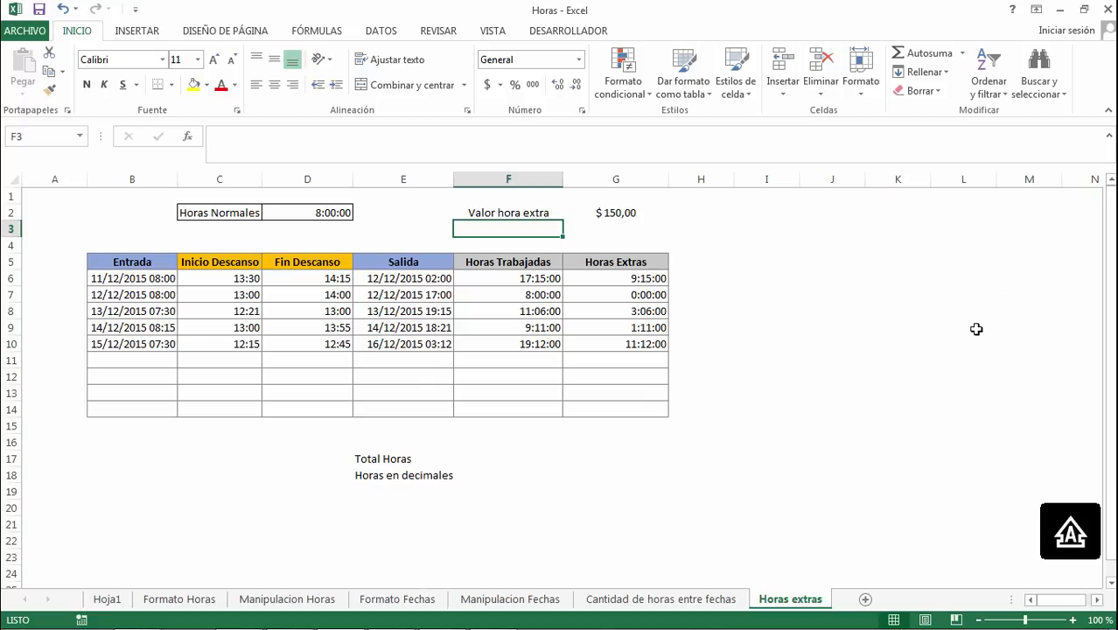
# Step: Calculate the total overtime hours in G17 with the formula =SUMA(G6:G10)
pyautogui.click(635, 457)
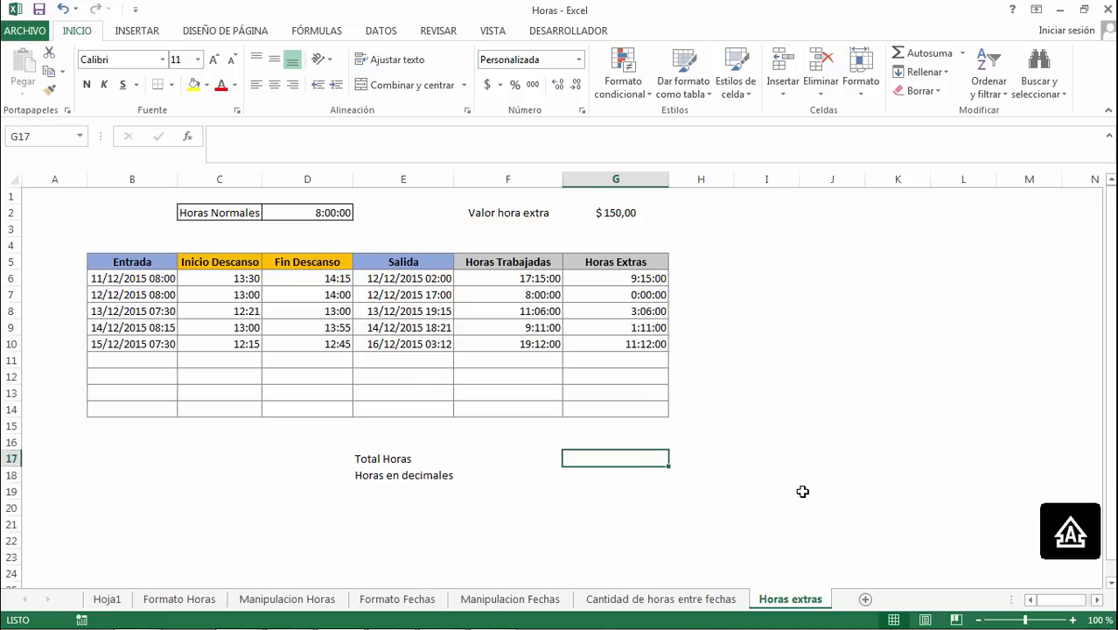
pyautogui.write('=SU')
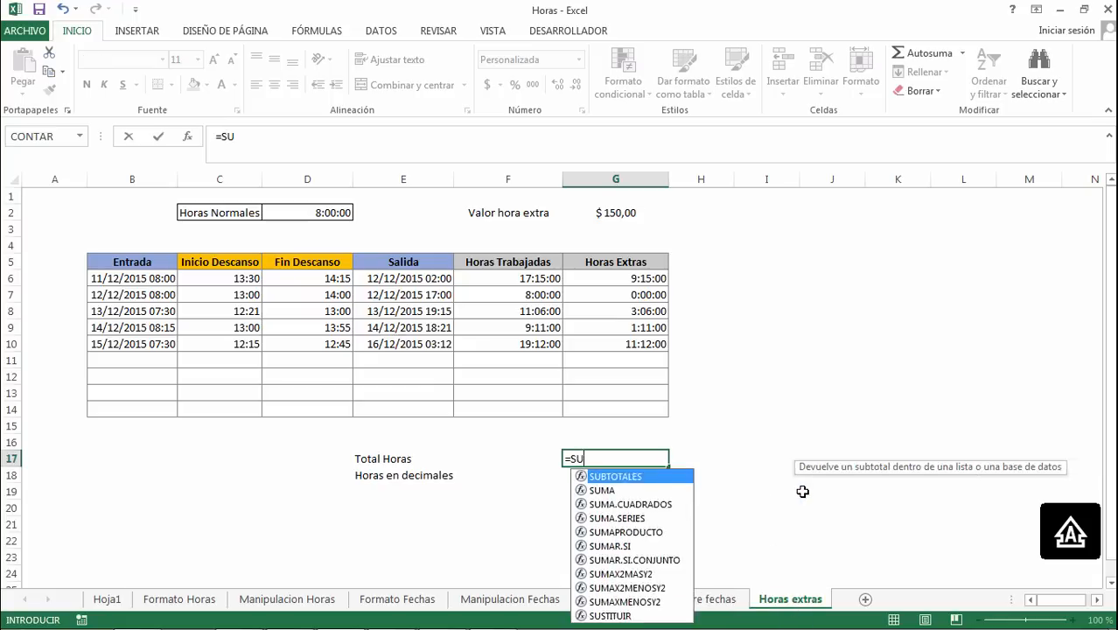
pyautogui.write('MA(')
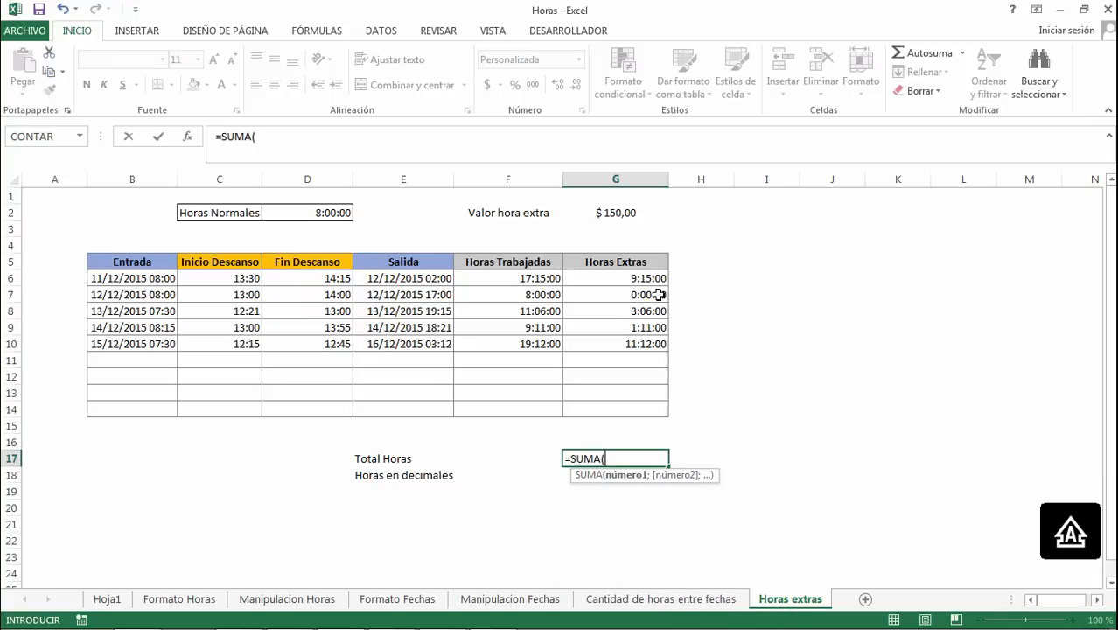
pyautogui.moveTo(647, 277); pyautogui.dragTo(647, 348)
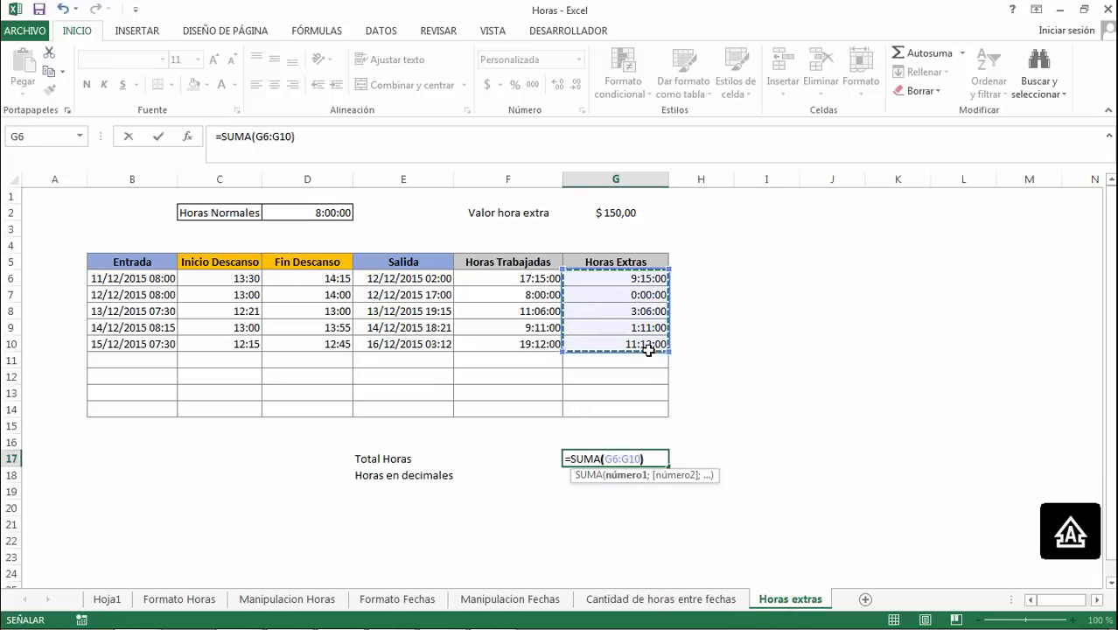
pyautogui.press('Return')
pyautogui.press('Up')
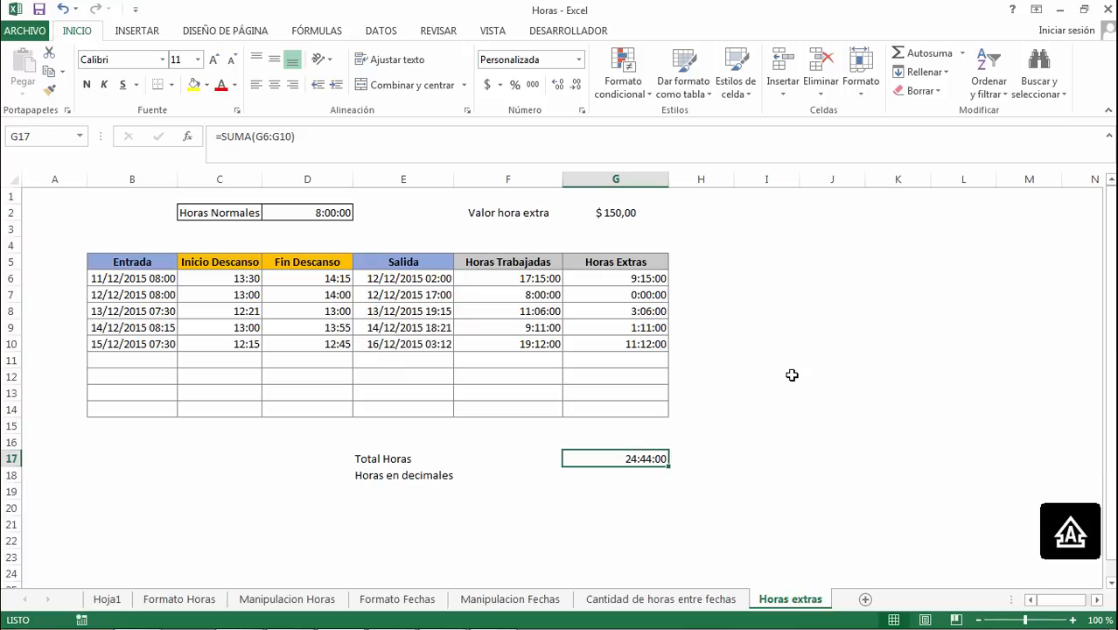
# Step: Enter the sample time 1:30 in E20, below the totals labels
pyautogui.click(420, 505)
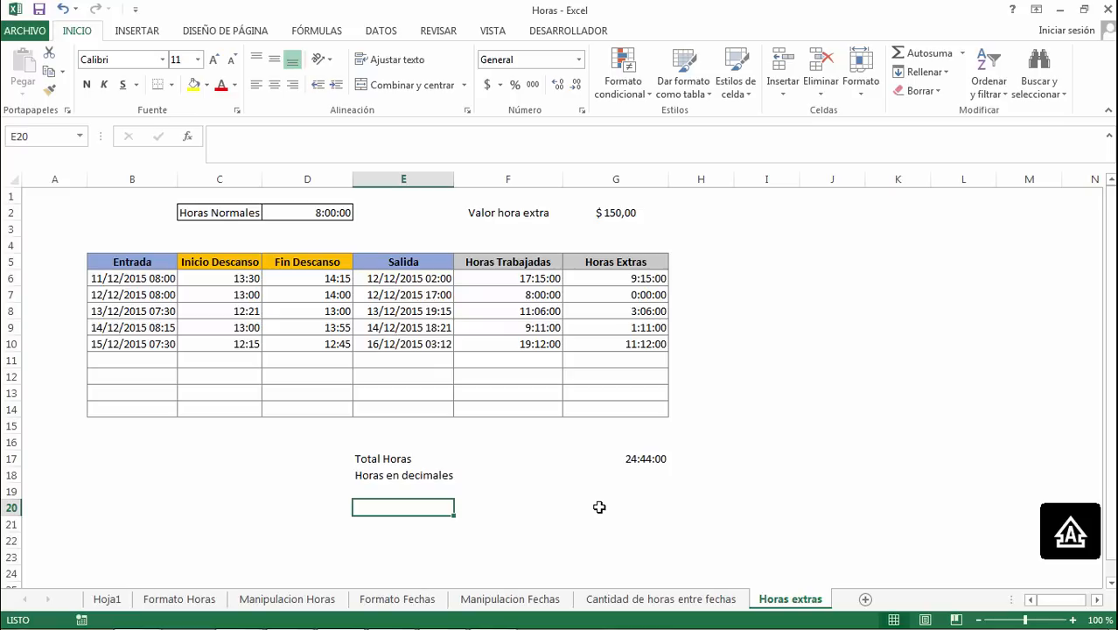
pyautogui.write('1:')
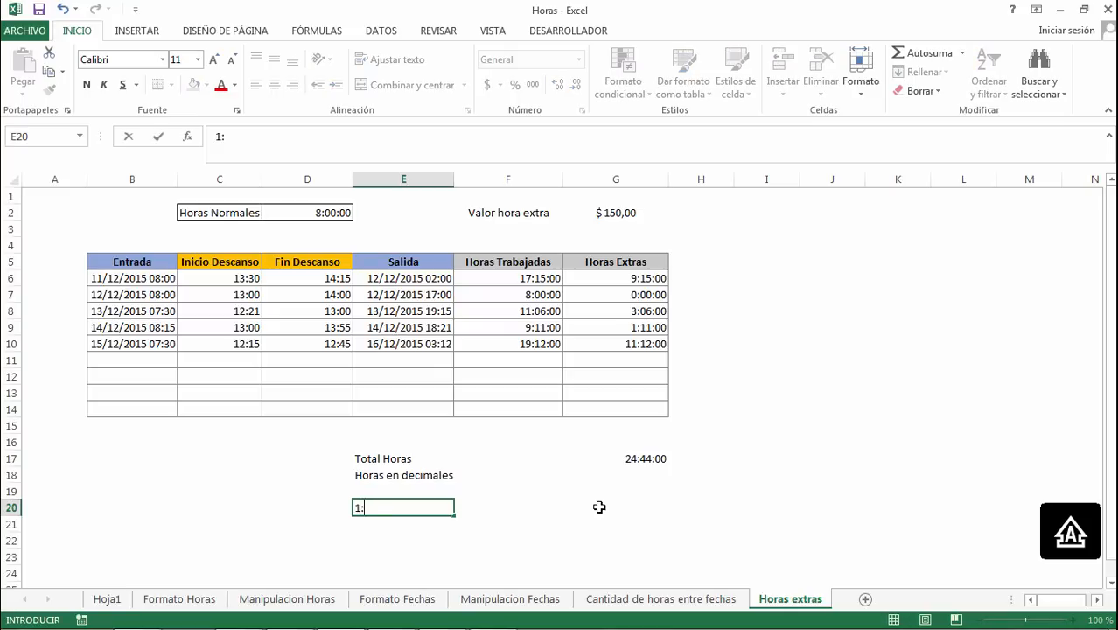
pyautogui.write('30')
pyautogui.hotkey('ctrl', 'Return')
pyautogui.press('Right')
pyautogui.press('Left')
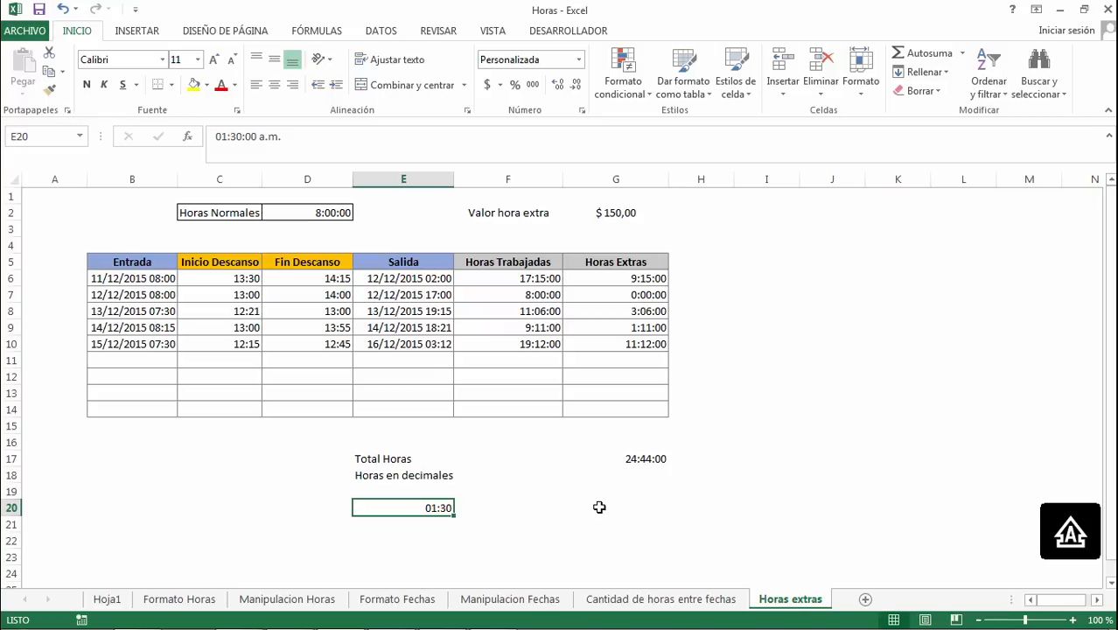
# Step: Convert the sample time to decimal hours in F20 with the formula =E20*24
pyautogui.press('Right')
pyautogui.write('=')
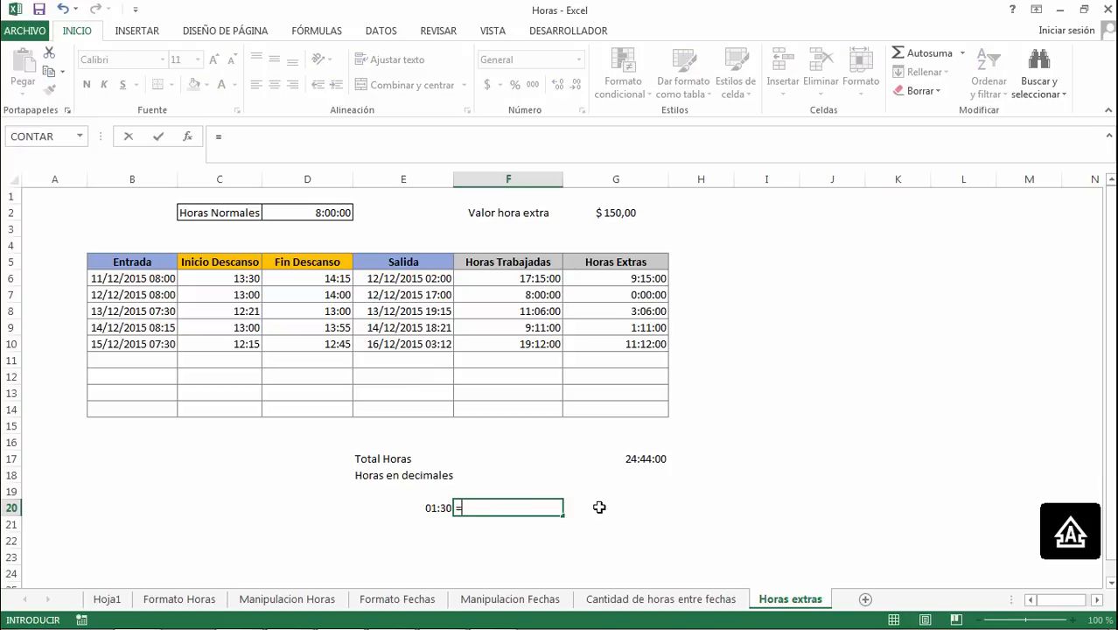
pyautogui.press('Left')
pyautogui.write('*')
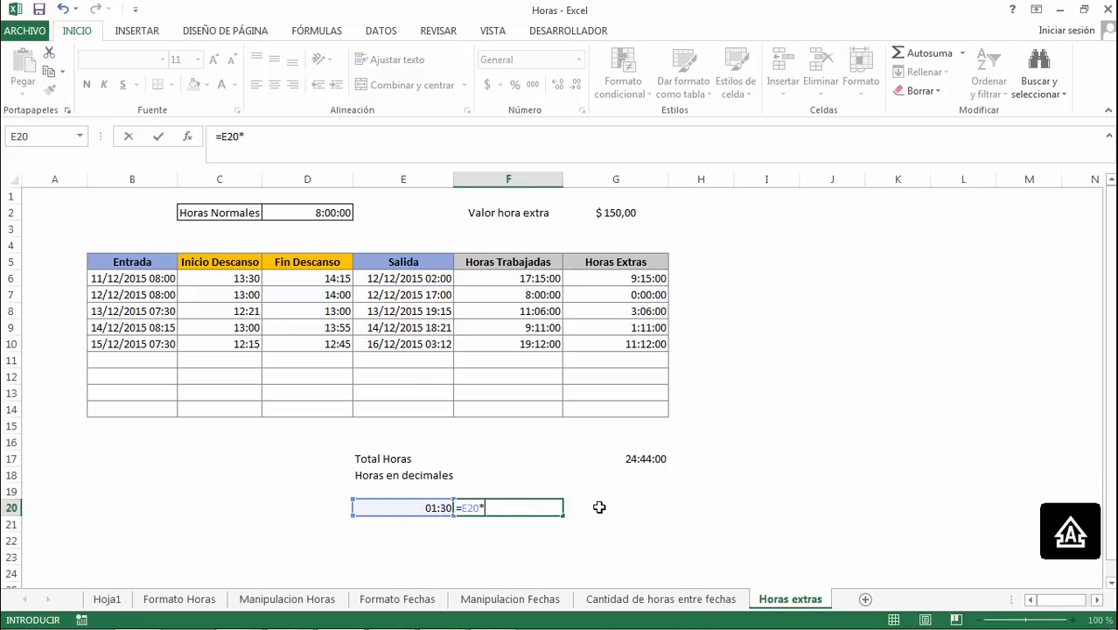
pyautogui.write('24')
pyautogui.press('Return')
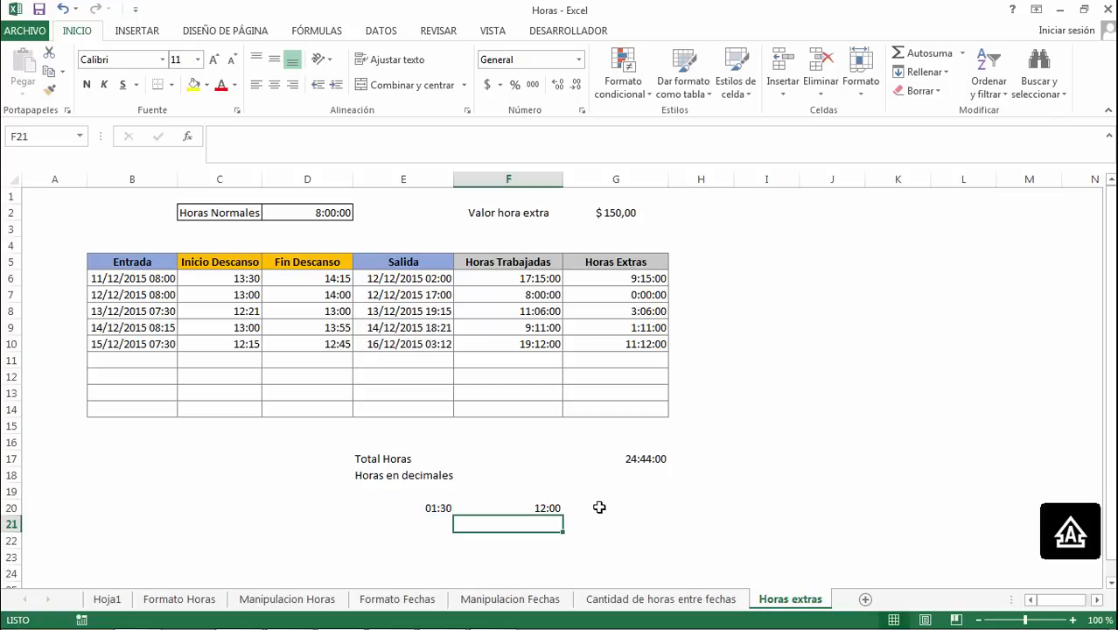
# Step: Apply the Número format to the converted value in F20
pyautogui.press('Return')
pyautogui.press('Up')
pyautogui.press('Up')
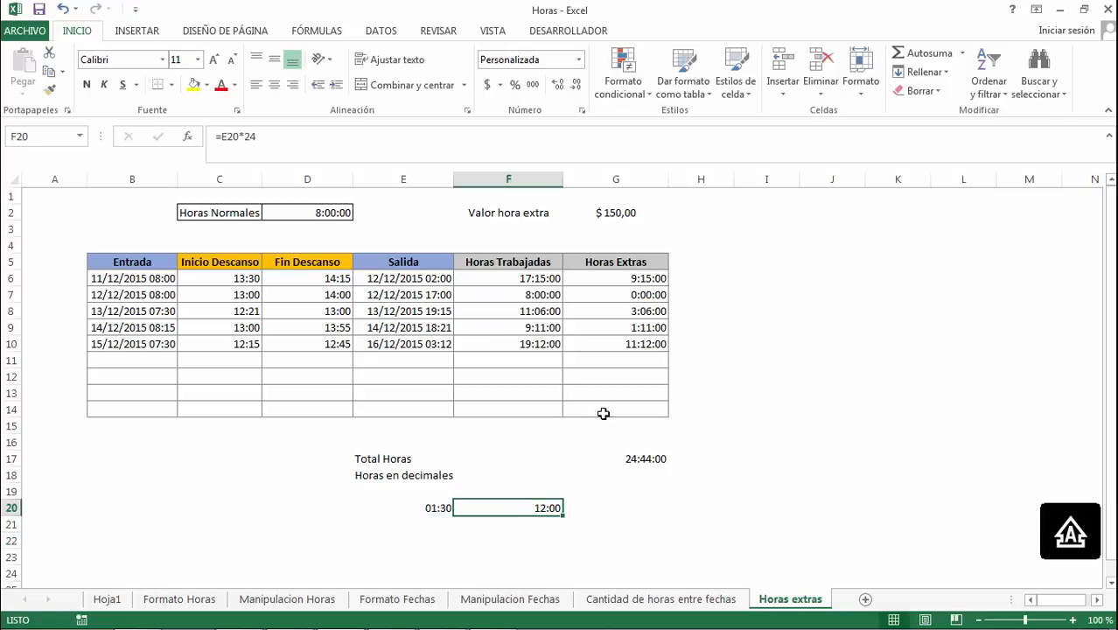
pyautogui.click(578, 60)
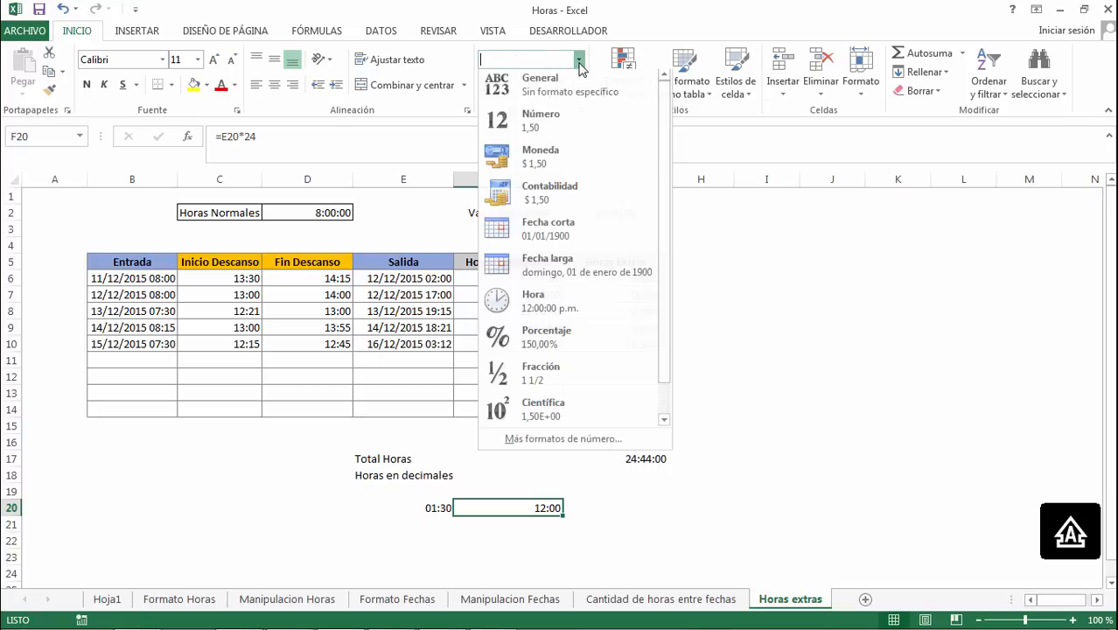
pyautogui.click(573, 123)
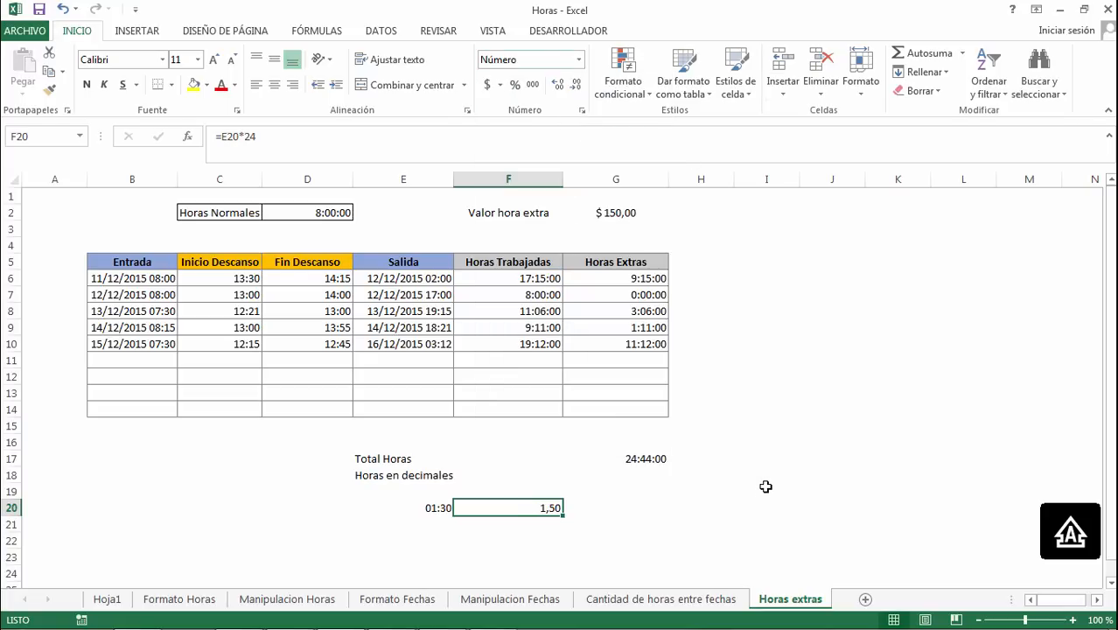
# Step: Enter a second sample time 18:30 in E21 and copy the conversion formula from F20 to F21
pyautogui.press('Down')
pyautogui.press('Left')
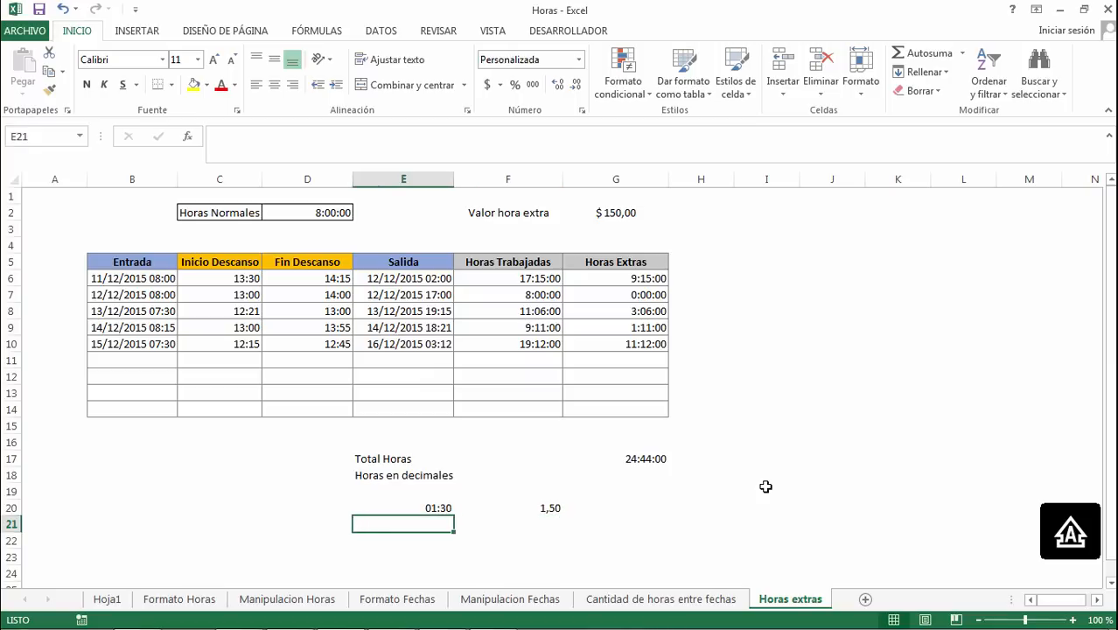
pyautogui.write('18:30')
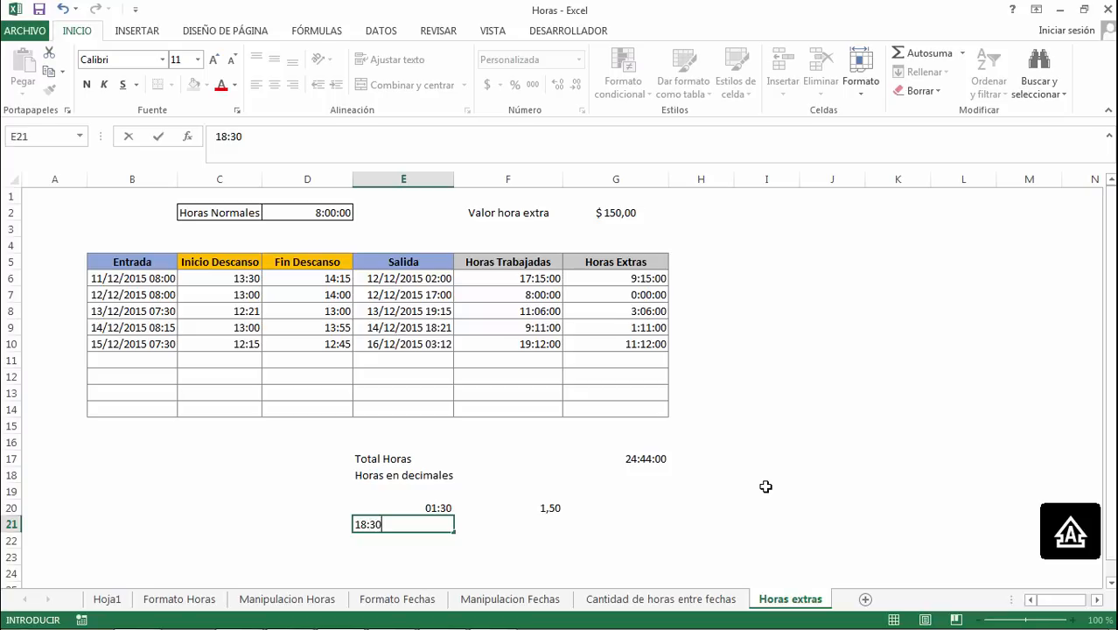
pyautogui.press('Right')
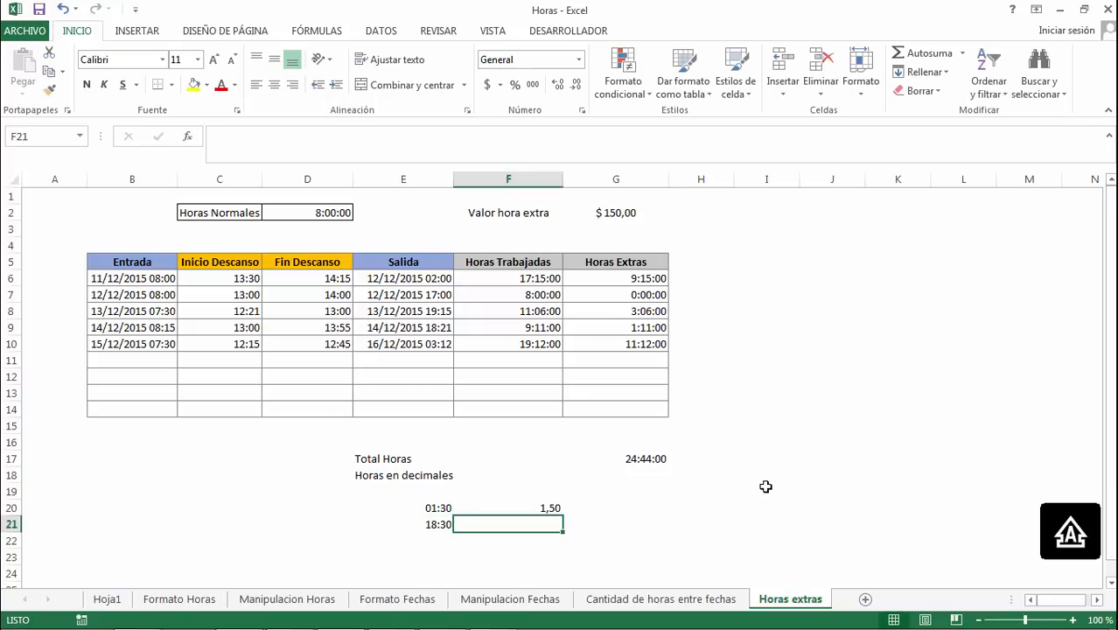
pyautogui.press('Up')
pyautogui.hotkey('ctrl', 'c')
pyautogui.press('Down')
pyautogui.hotkey('ctrl', 'v')
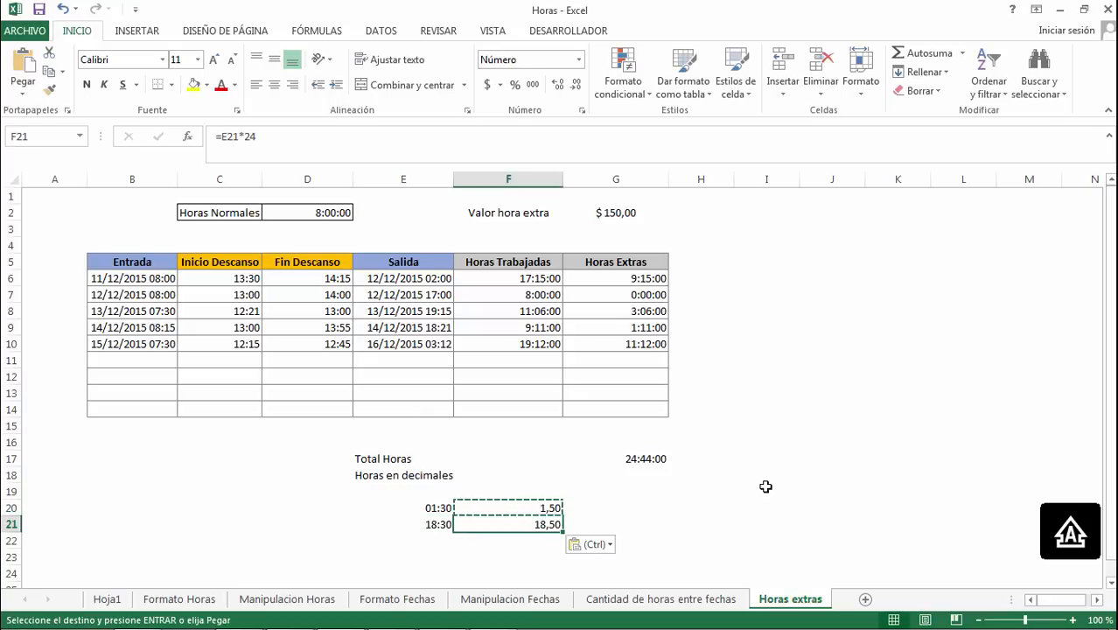
pyautogui.press('Escape')
# Step: Convert the total overtime to decimal hours in G18 with the formula =G17*24
pyautogui.press('Up')
pyautogui.press('Up')
pyautogui.press('Up')
pyautogui.press('Right')
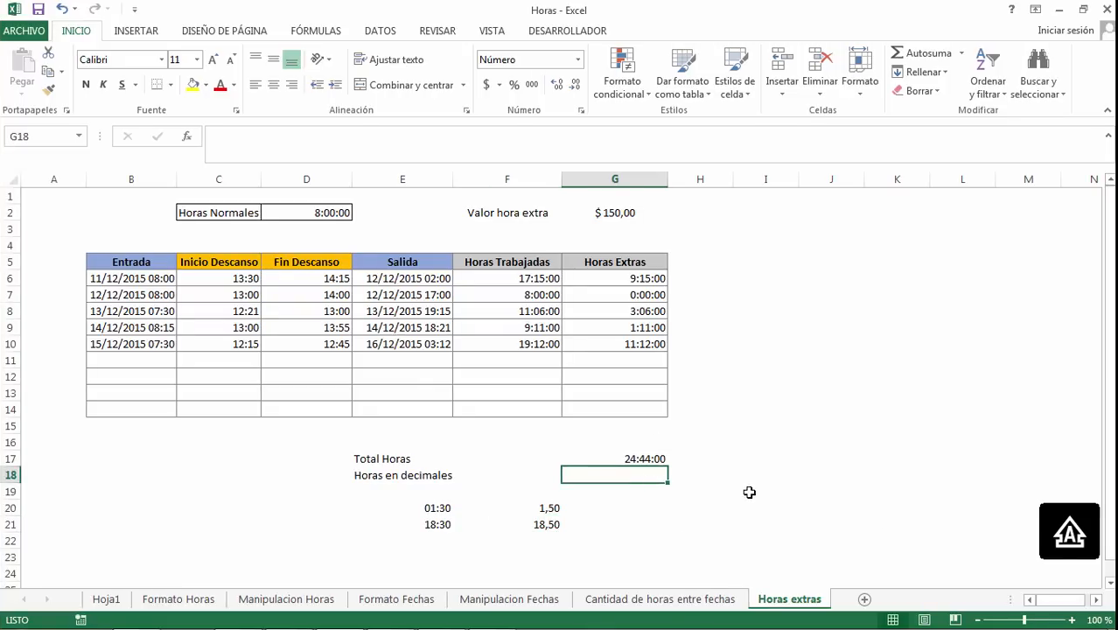
pyautogui.write('=')
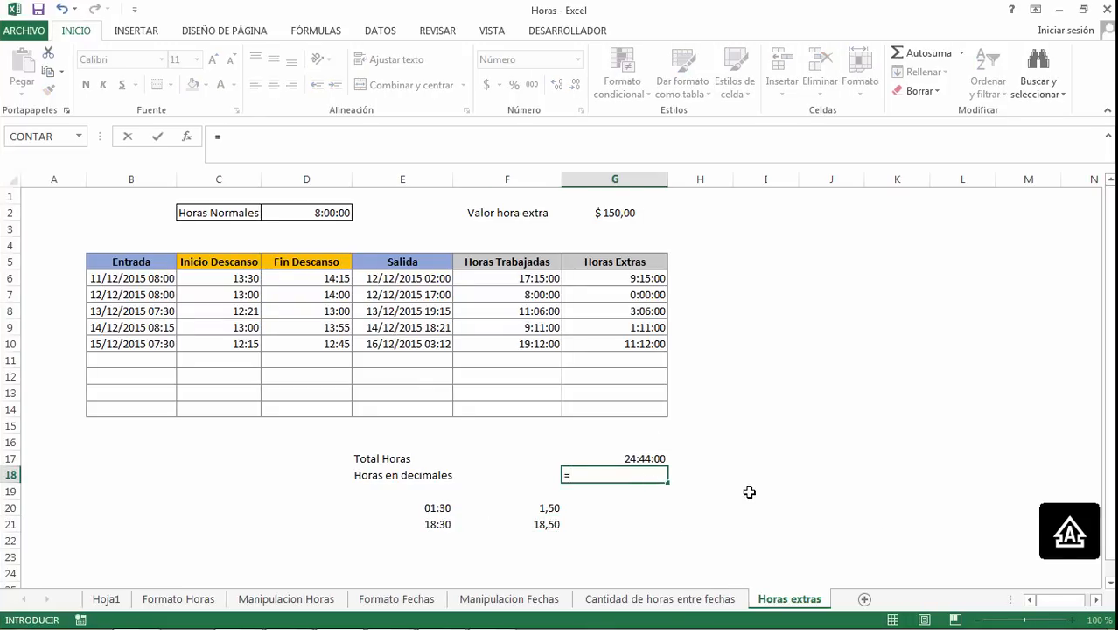
pyautogui.press('Up')
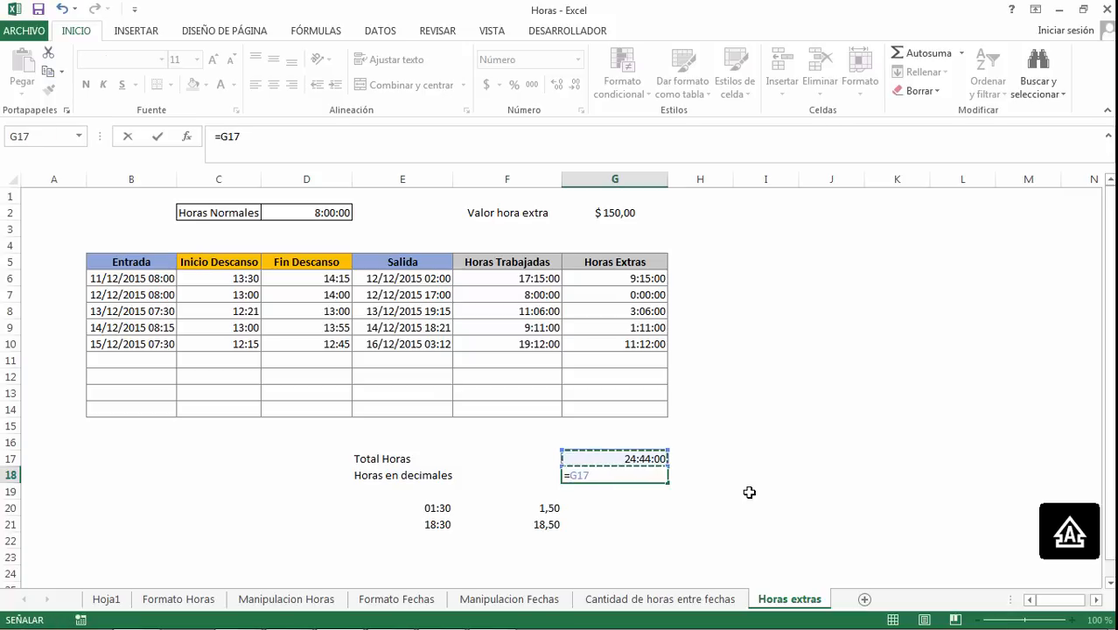
pyautogui.write('*')
pyautogui.write('24')
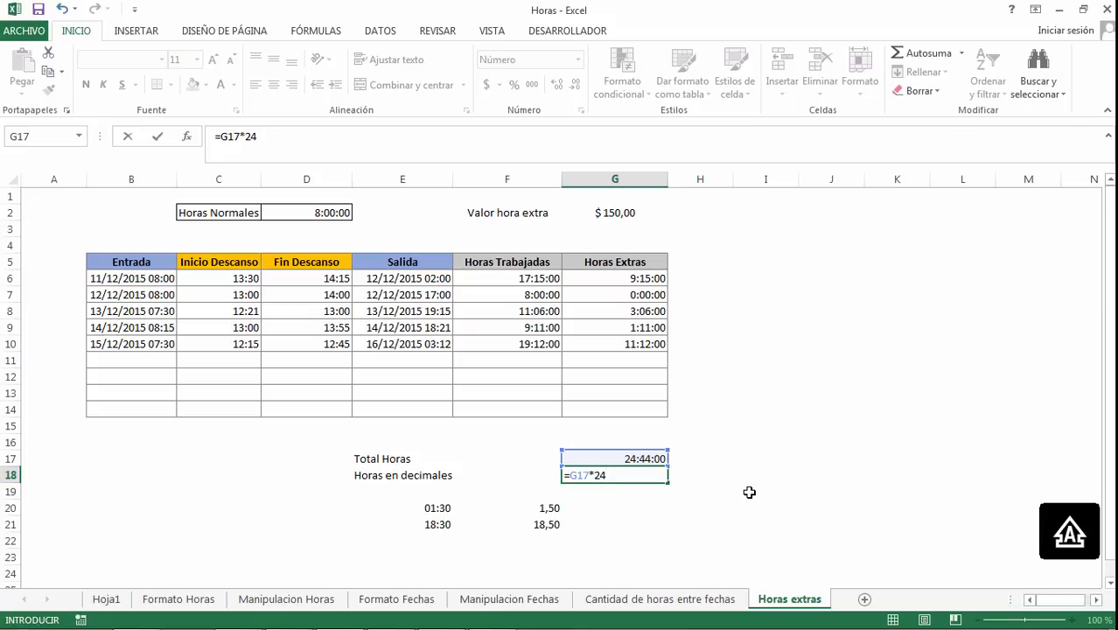
pyautogui.press('Return')
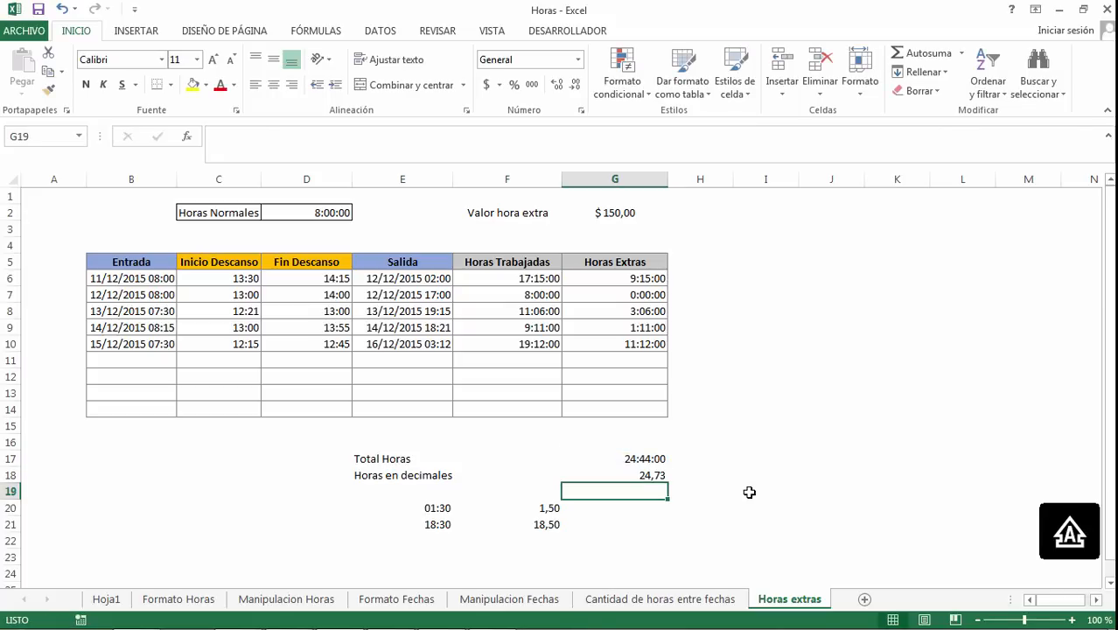
# Step: Enter the label "Valor total Horas extras" in E19
pyautogui.press('Left')
pyautogui.press('Left')
pyautogui.write('Total')
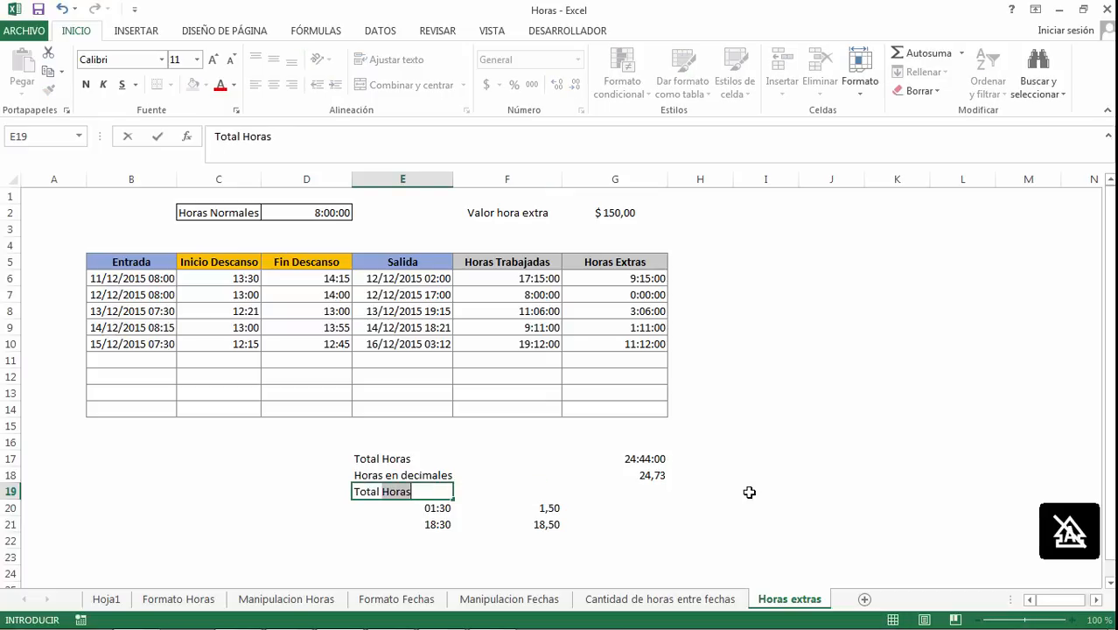
pyautogui.press('BackSpace')
pyautogui.press('BackSpace')
pyautogui.press('BackSpace')
pyautogui.press('BackSpace')
pyautogui.press('BackSpace')
pyautogui.press('BackSpace')
pyautogui.press('BackSpace')
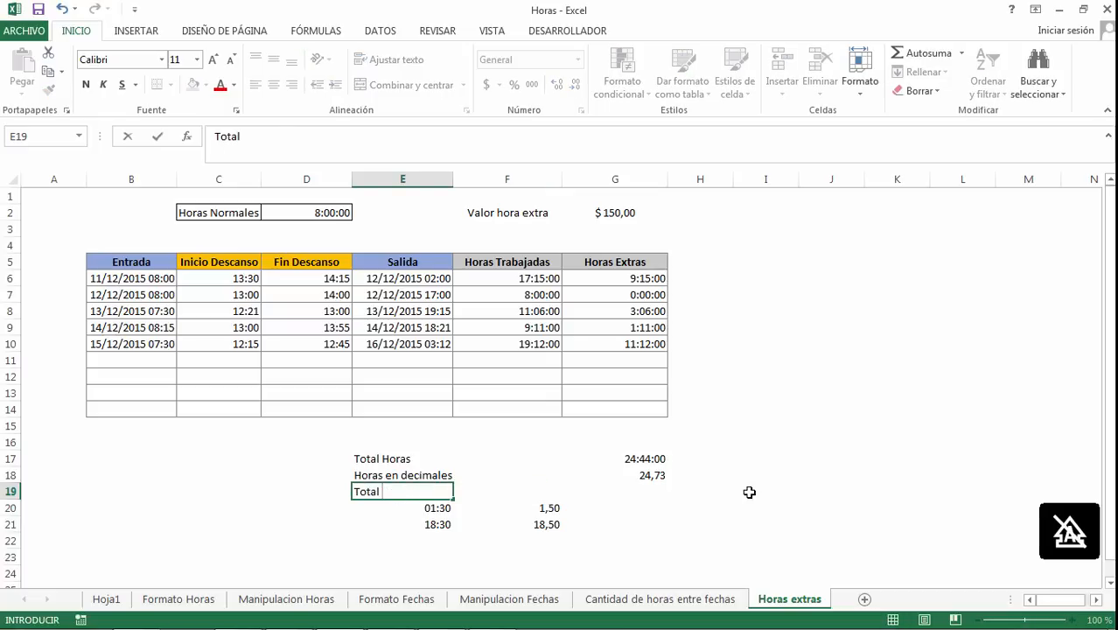
pyautogui.write('Valor total Ho')
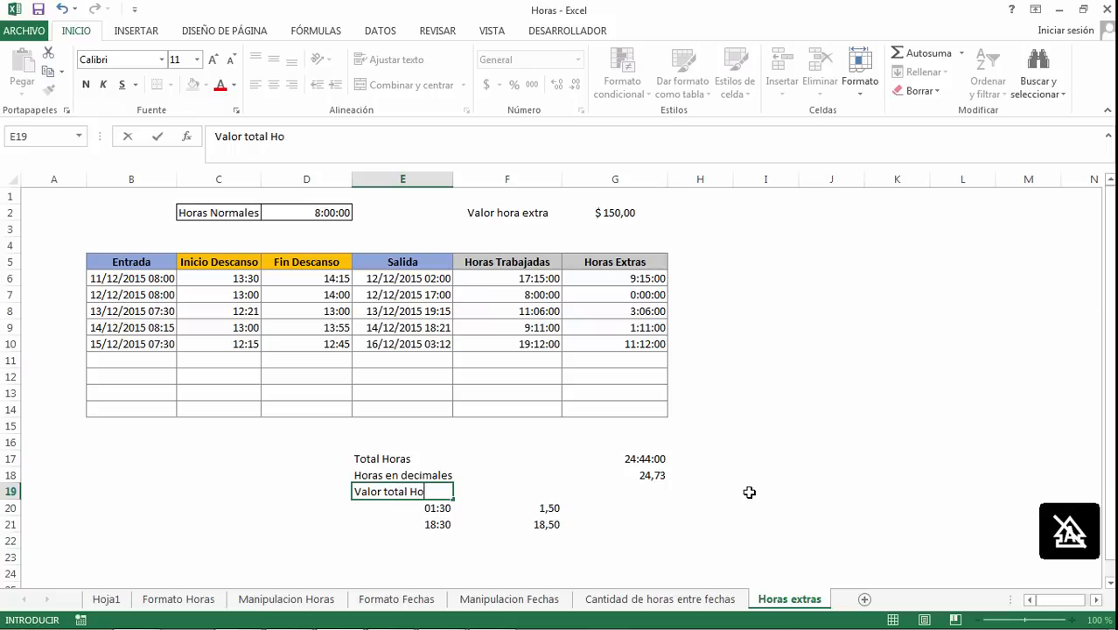
pyautogui.write('ras extras extrsa')
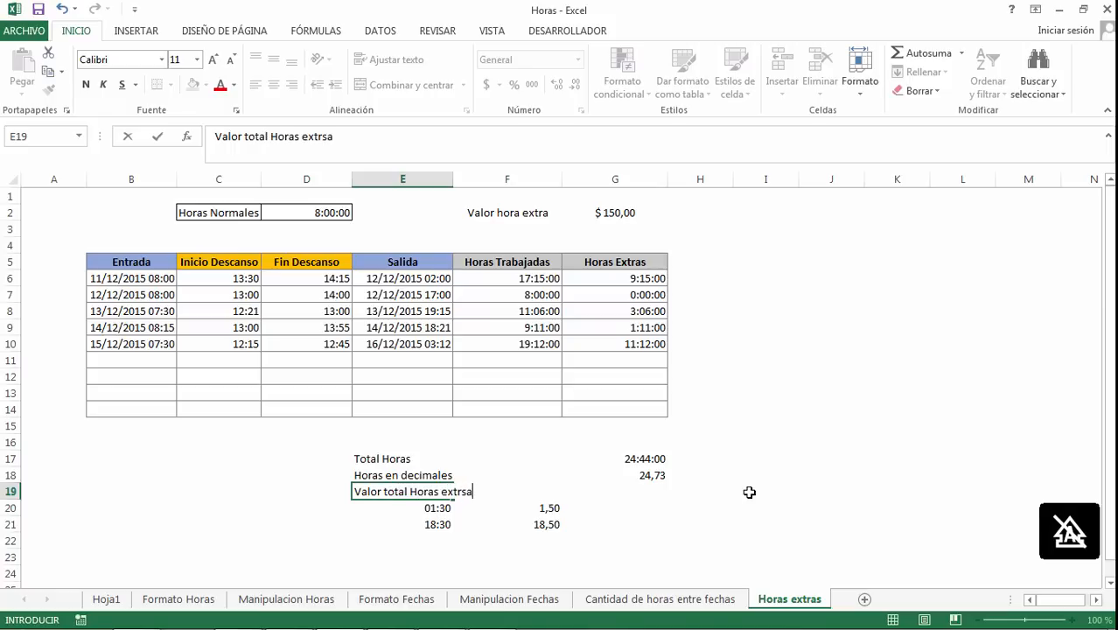
pyautogui.press('Tab')
# Step: Calculate the total overtime pay in G19 by multiplying decimal hours by the hourly rate, using =G18*G2
pyautogui.press('Tab')
pyautogui.write('=')
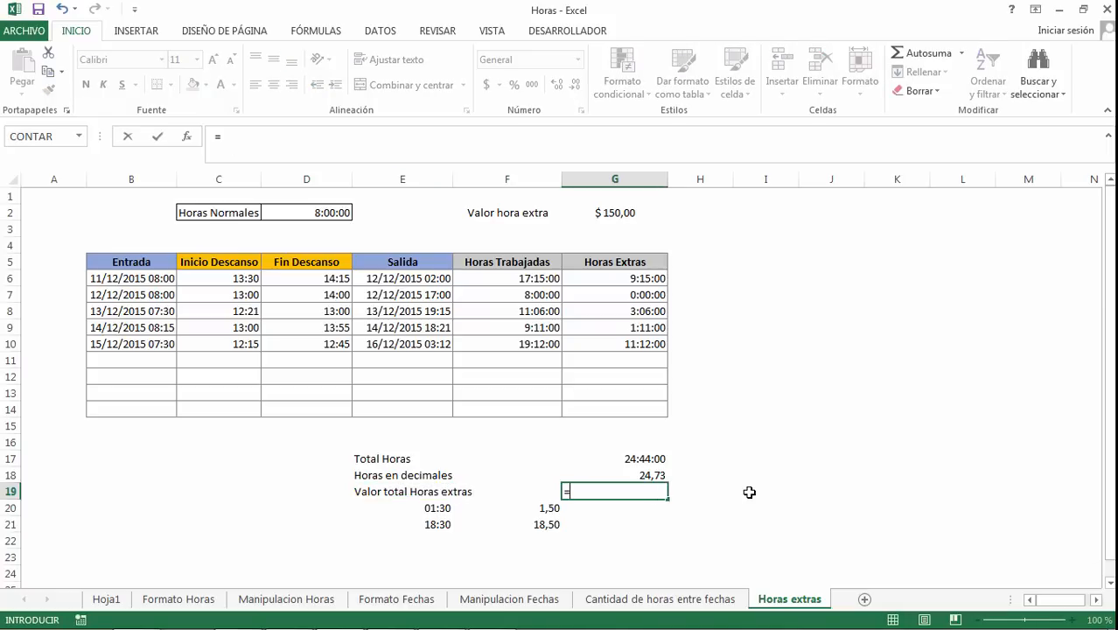
pyautogui.press('Up')
pyautogui.write('*')
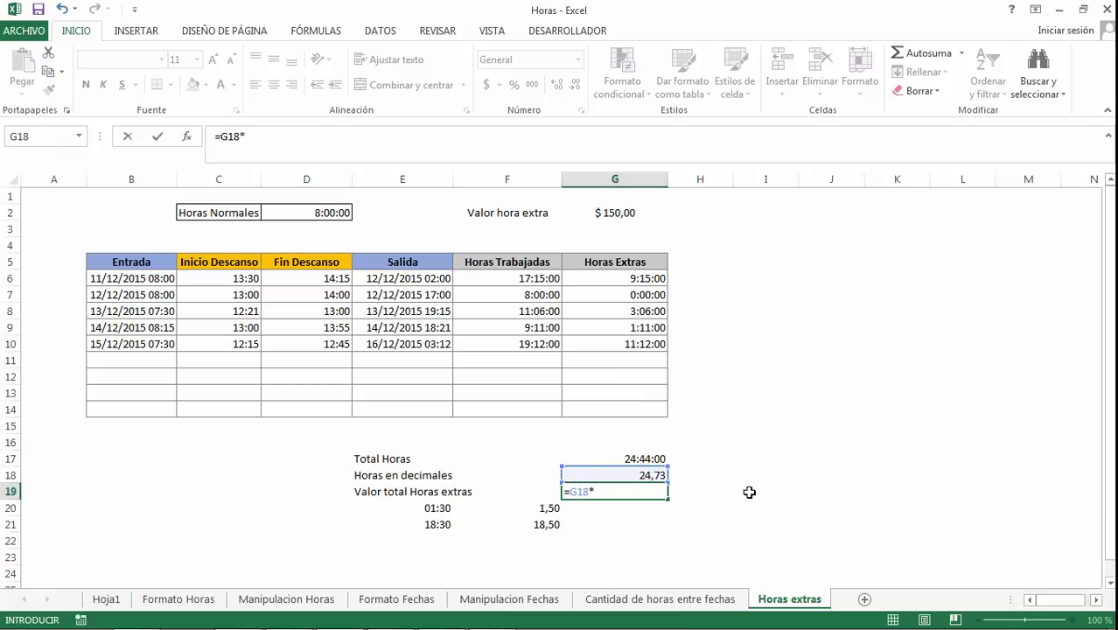
pyautogui.click(613, 213)
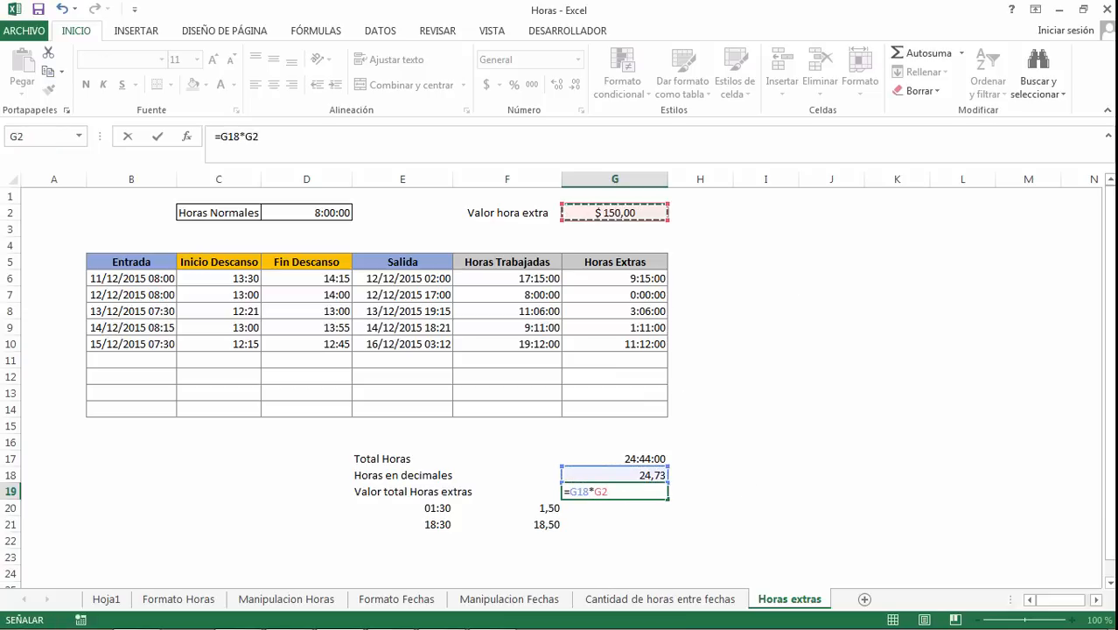
pyautogui.press('Return')
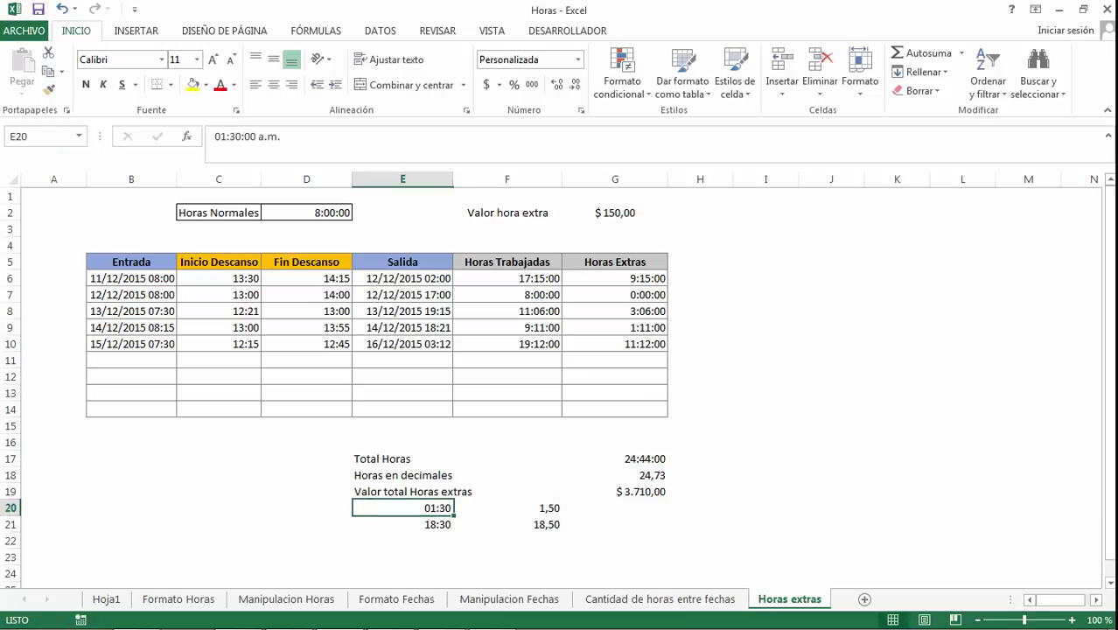
# Step: Clear the sample conversions in E20:F21 and select the overtime pay row E19:G19
pyautogui.keyDown('shift'); pyautogui.click(479, 530); pyautogui.keyUp('shift')
pyautogui.press('Delete')
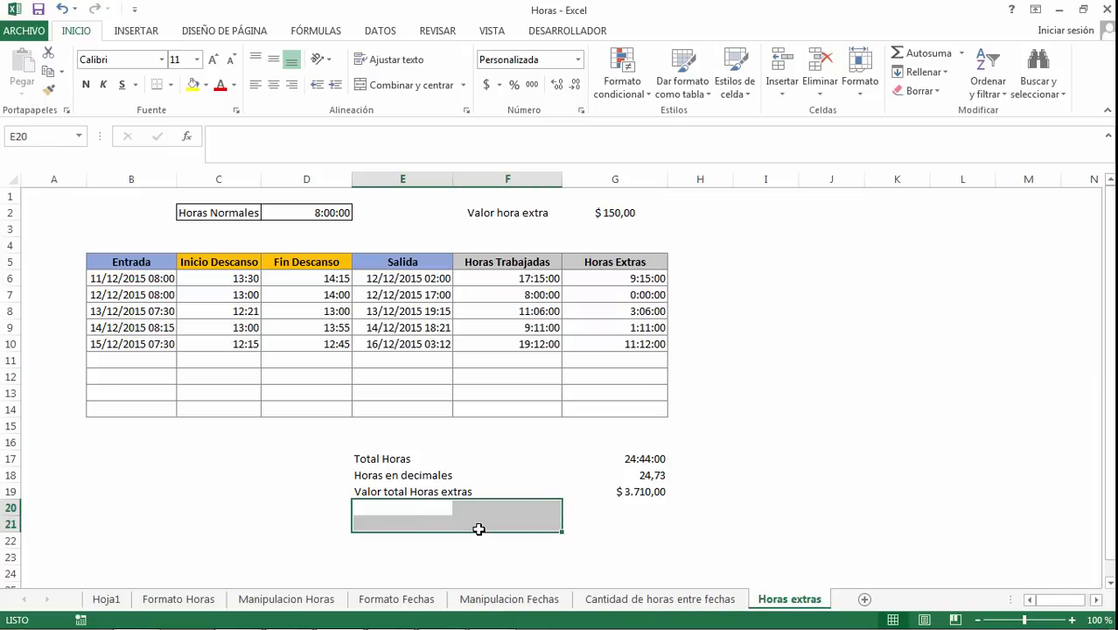
pyautogui.moveTo(398, 492); pyautogui.dragTo(656, 492)
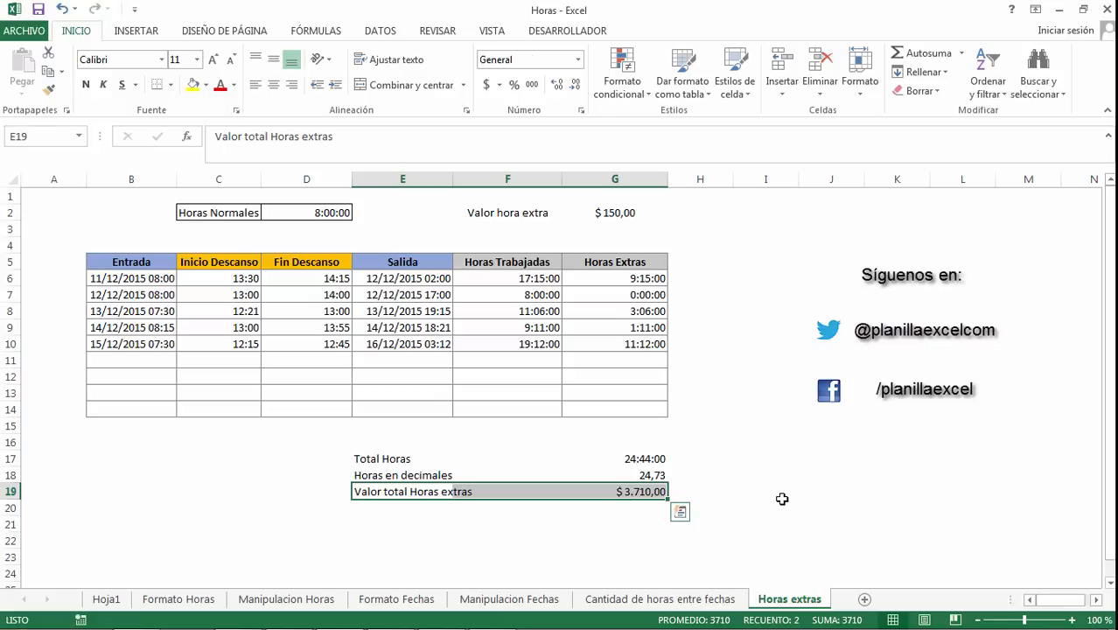